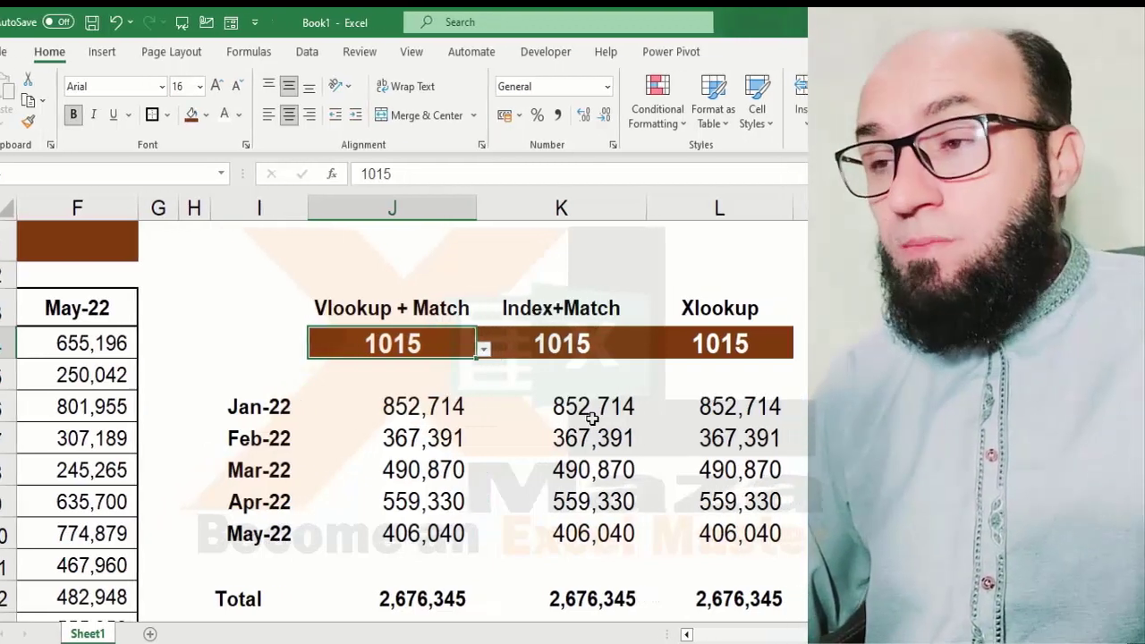
# Pick employee 1014 from the J4 employee number dropdown.
pyautogui.hotkey('alt', 'Down')
pyautogui.press('Up')
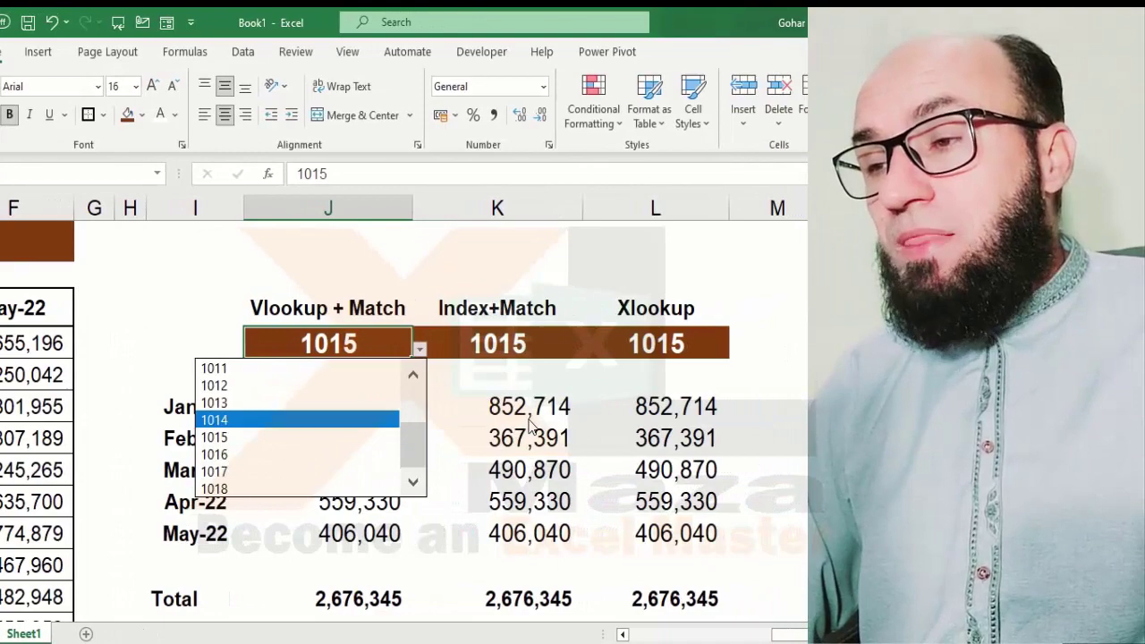
pyautogui.press('Return')
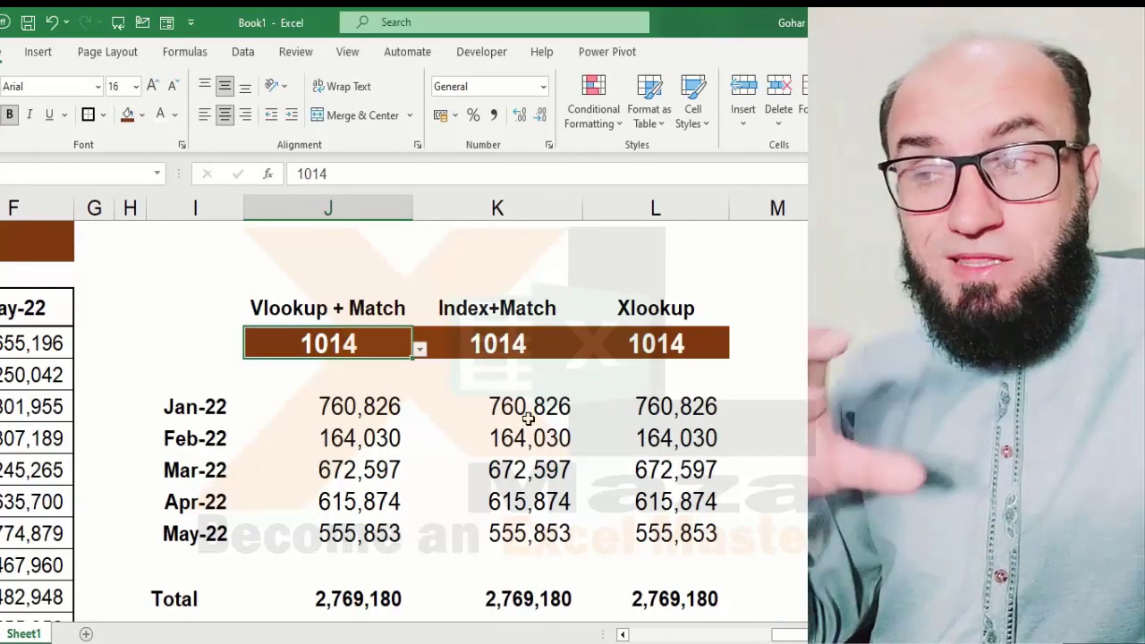
# Select the Jan-22 to May-22 month labels to review them.
pyautogui.press('Left')
pyautogui.press('Left')
pyautogui.press('Down')
pyautogui.press('Down')
pyautogui.press('Right')
pyautogui.press('Down')
pyautogui.press('Up')
pyautogui.hotkey('shift', 'Down')
pyautogui.hotkey('shift', 'Down')
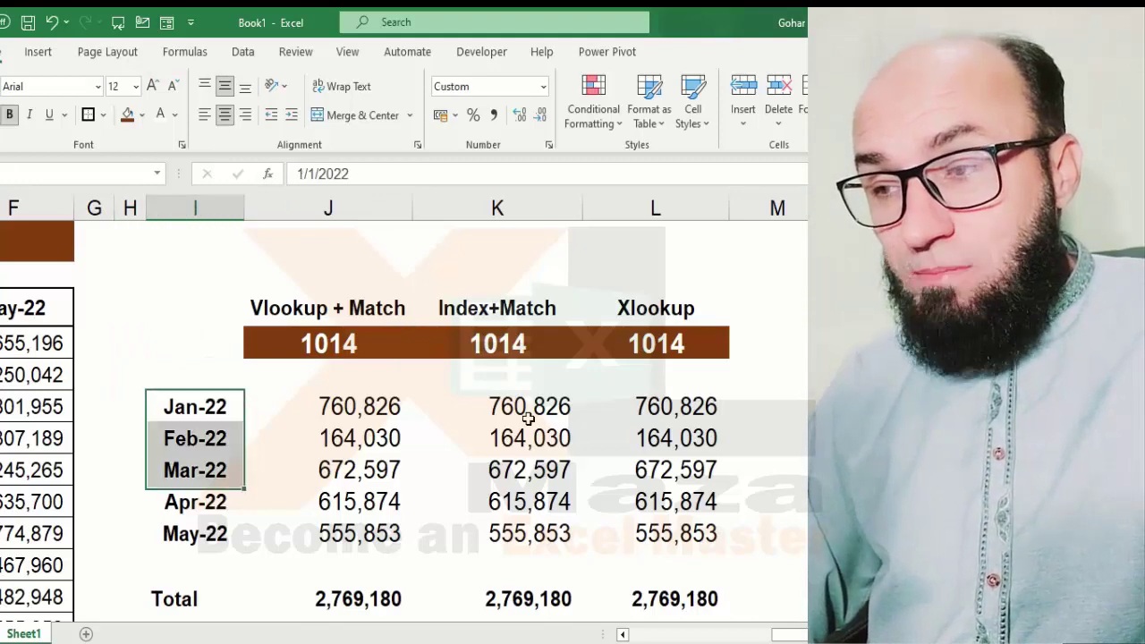
pyautogui.hotkey('shift', 'Down')
pyautogui.hotkey('shift', 'Down')
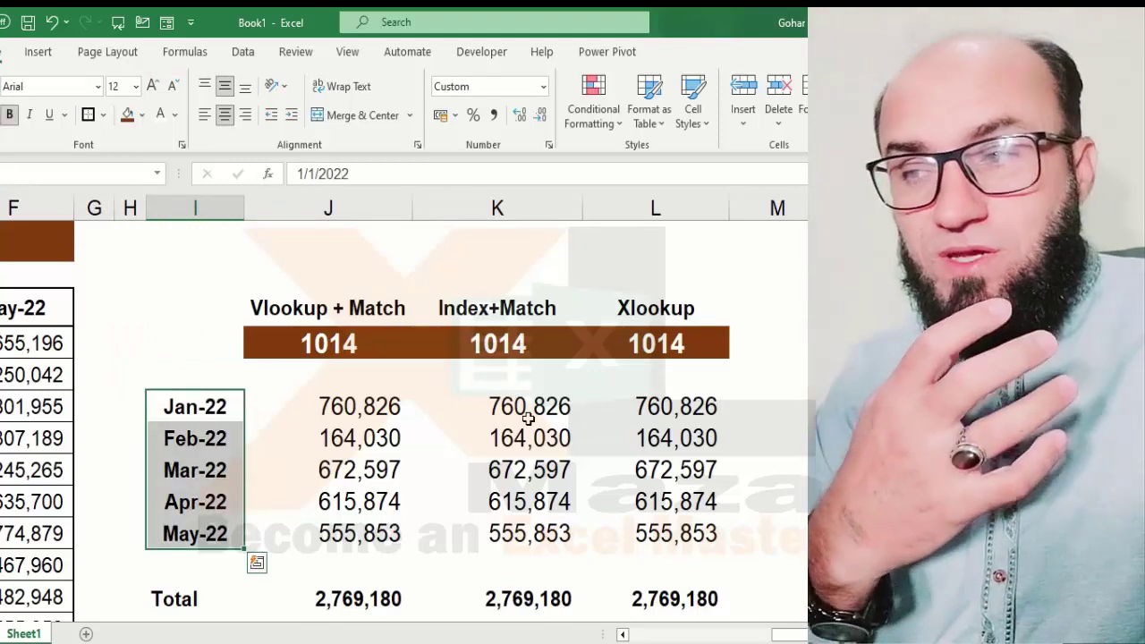
# Switch the lookup employee number to 1016 from the dropdown.
pyautogui.press('Up')
pyautogui.press('Up')
pyautogui.press('Up')
pyautogui.press('Right')
pyautogui.press('Down')
pyautogui.hotkey('alt', 'Down')
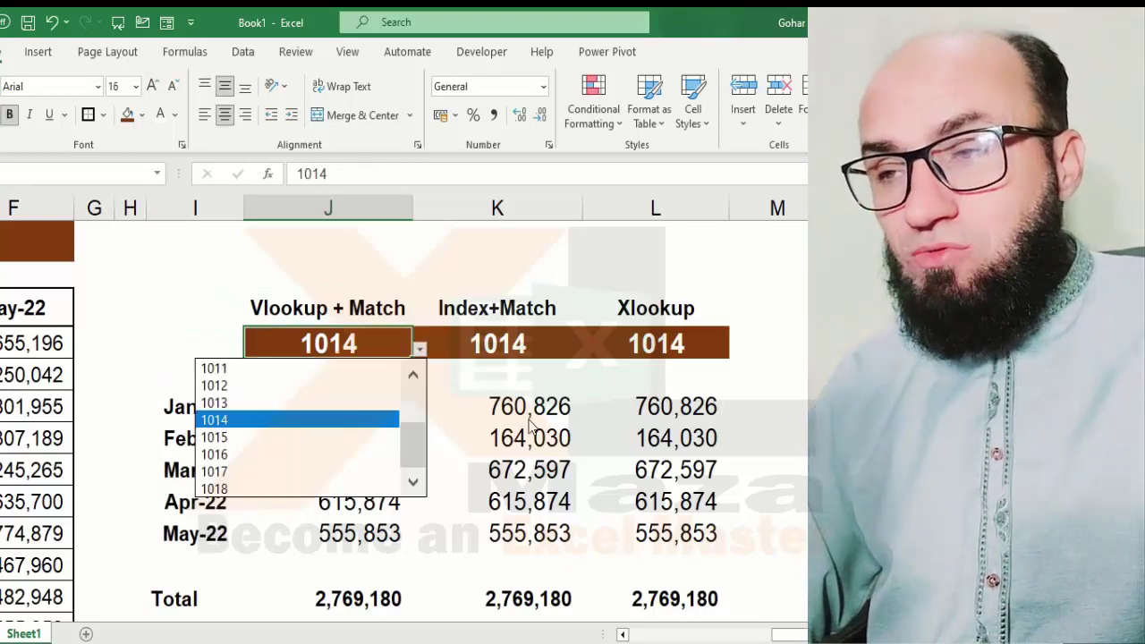
pyautogui.press('Down')
pyautogui.press('Down')
pyautogui.press('Return')
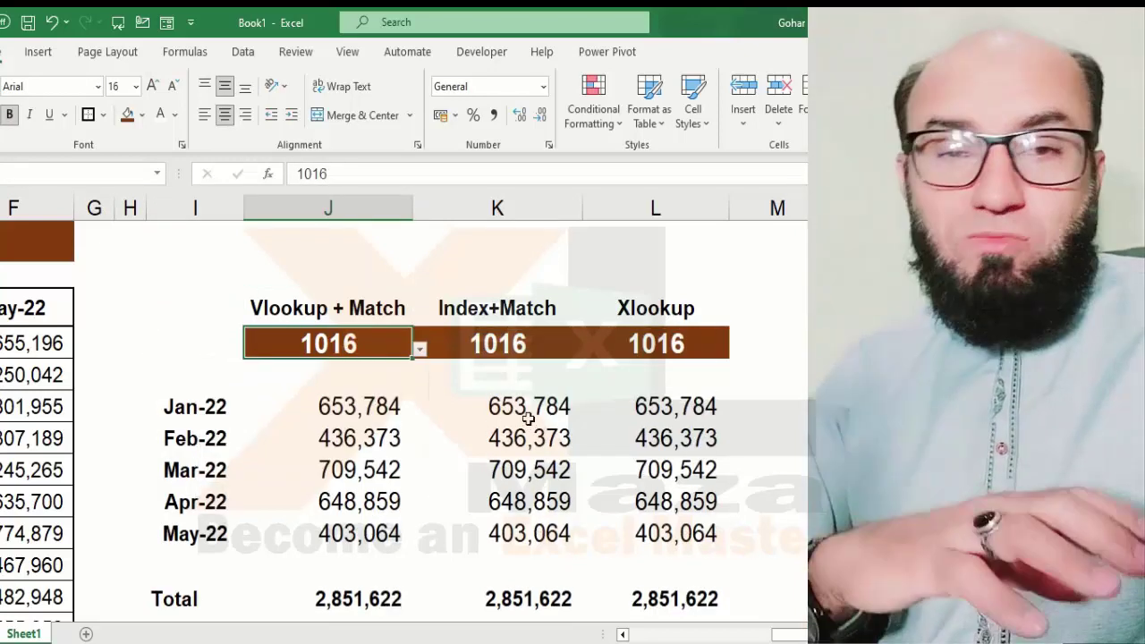
# Review the sales table's Emp NO column and month headers, then return to the lookup columns.
pyautogui.press('Left')
pyautogui.press('Left')
pyautogui.press('Home')
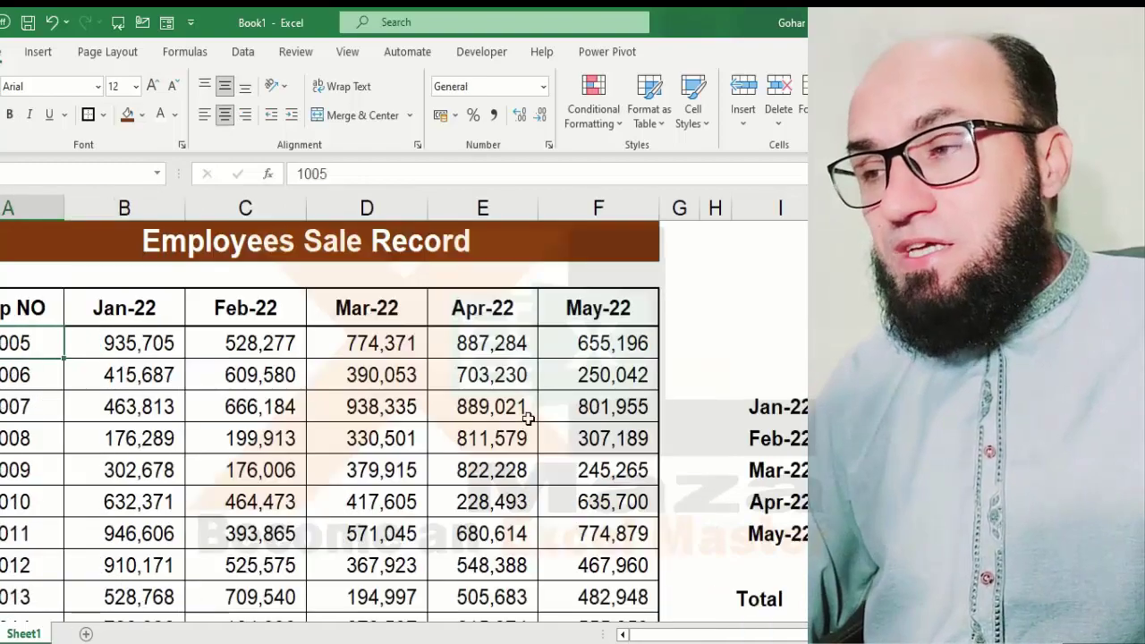
pyautogui.press('Up')
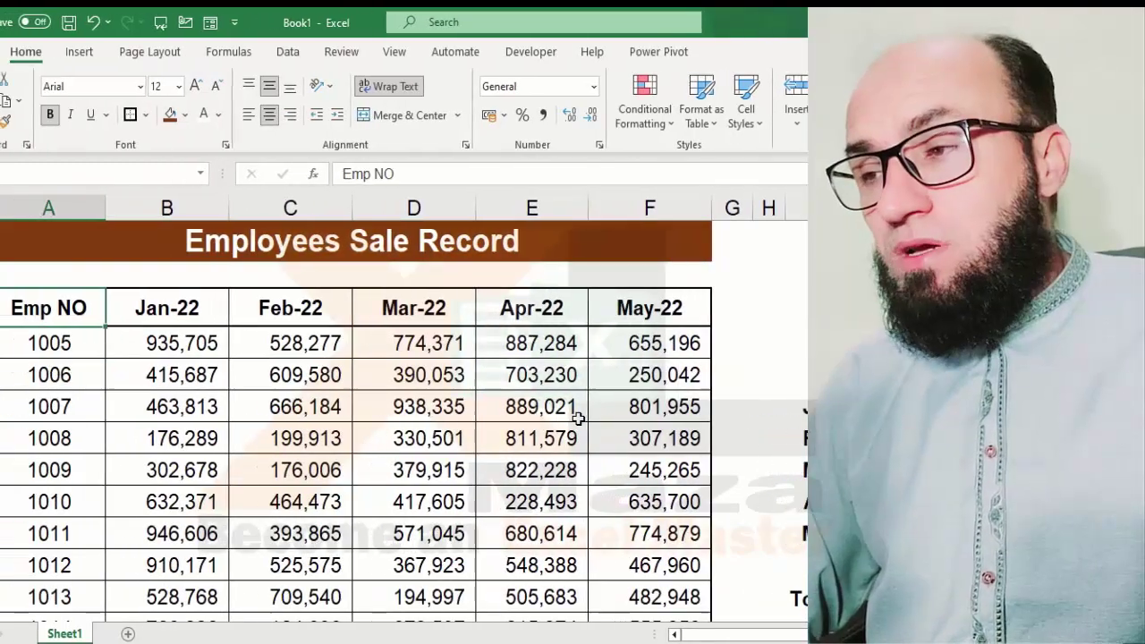
pyautogui.hotkey('ctrl', 'shift', 'Down')
pyautogui.hotkey('ctrl', 'shift', 'Up')
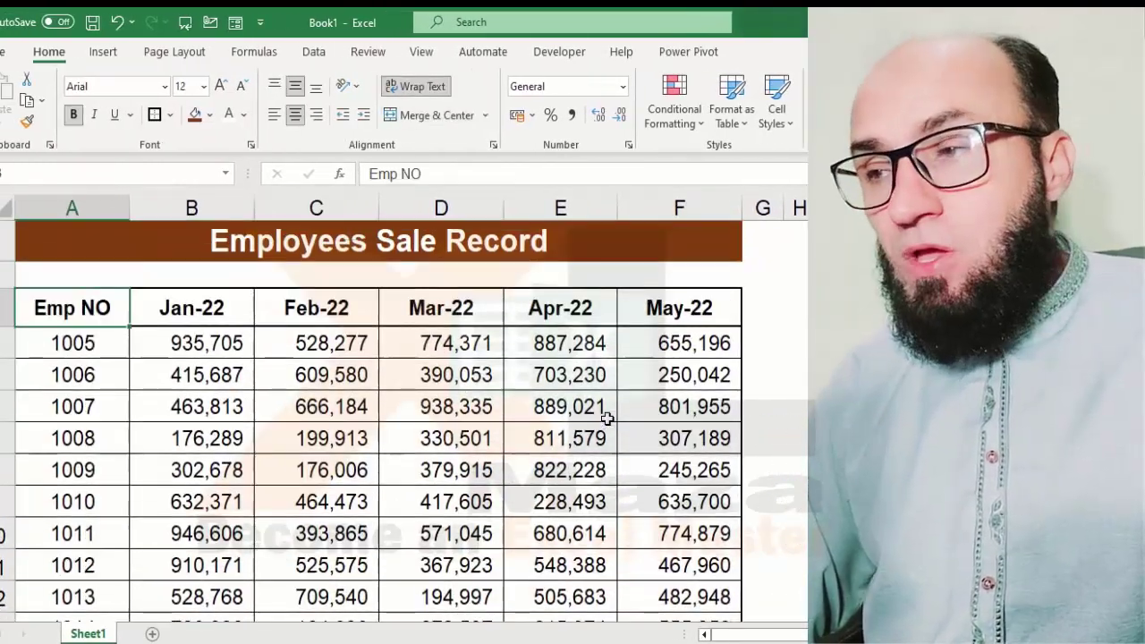
pyautogui.press('Right')
pyautogui.hotkey('shift', 'Right')
pyautogui.hotkey('shift', 'Right')
pyautogui.hotkey('shift', 'Right')
pyautogui.hotkey('shift', 'Right')
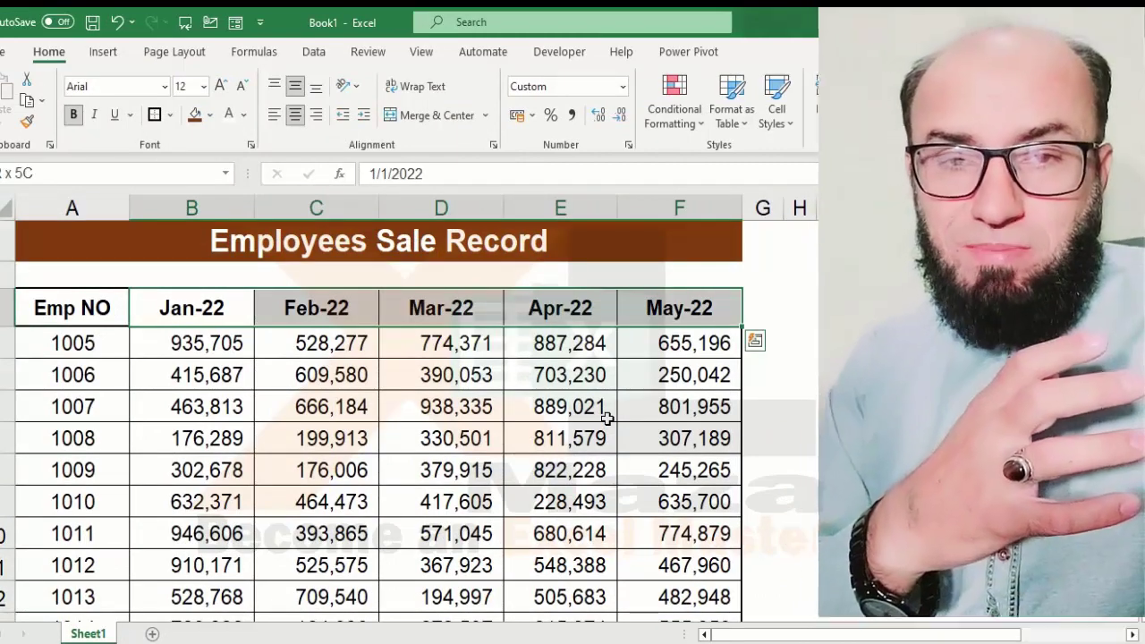
pyautogui.press('Right')
pyautogui.hotkey('ctrl', 'Right')
pyautogui.hotkey('ctrl', 'Right')
pyautogui.press('Right')
pyautogui.press('Right')
# Move back across the method headers to the Vlookup + Match column.
pyautogui.press('Left')
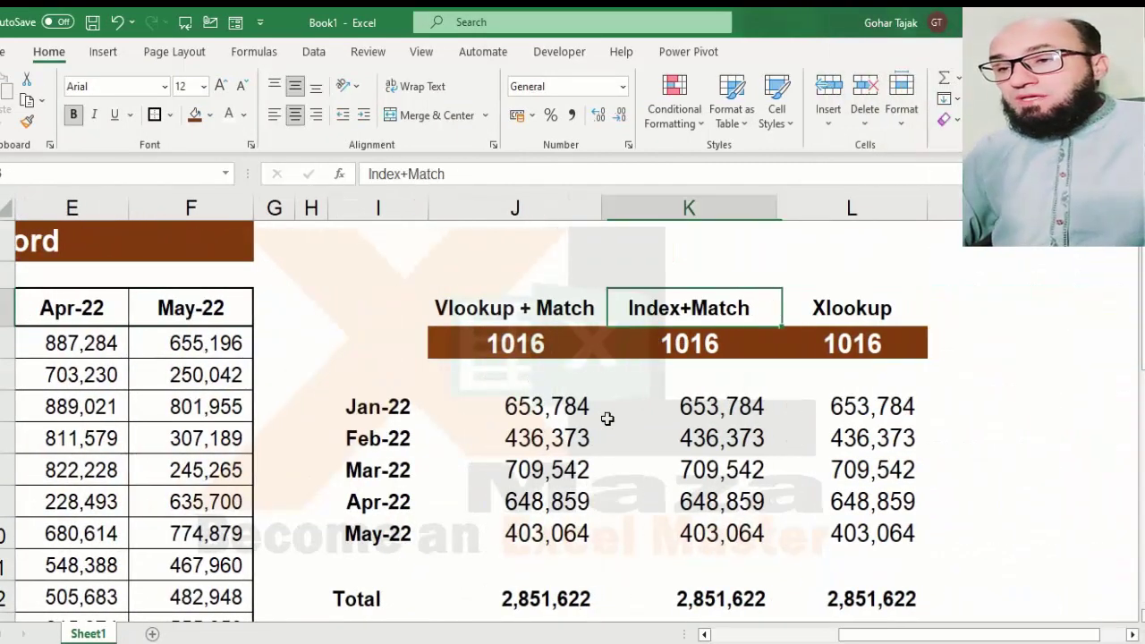
pyautogui.press('Left')
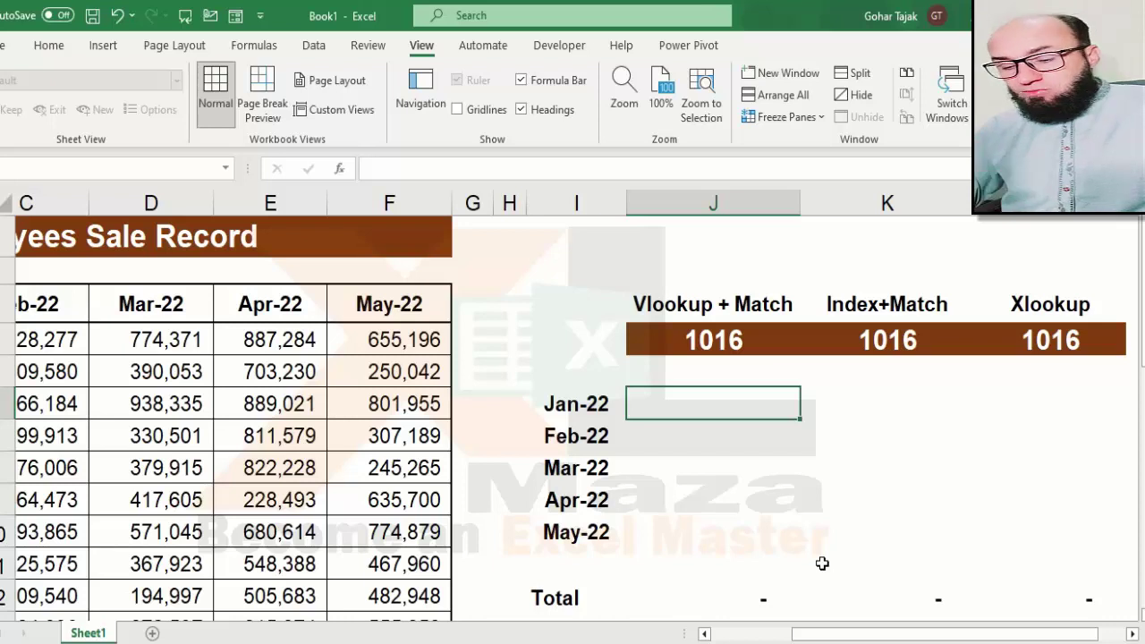
# Start =VLOOKUP in J6 with lookup value J4 and table range A4:F17.
pyautogui.write('=vlo')
pyautogui.press('Tab')
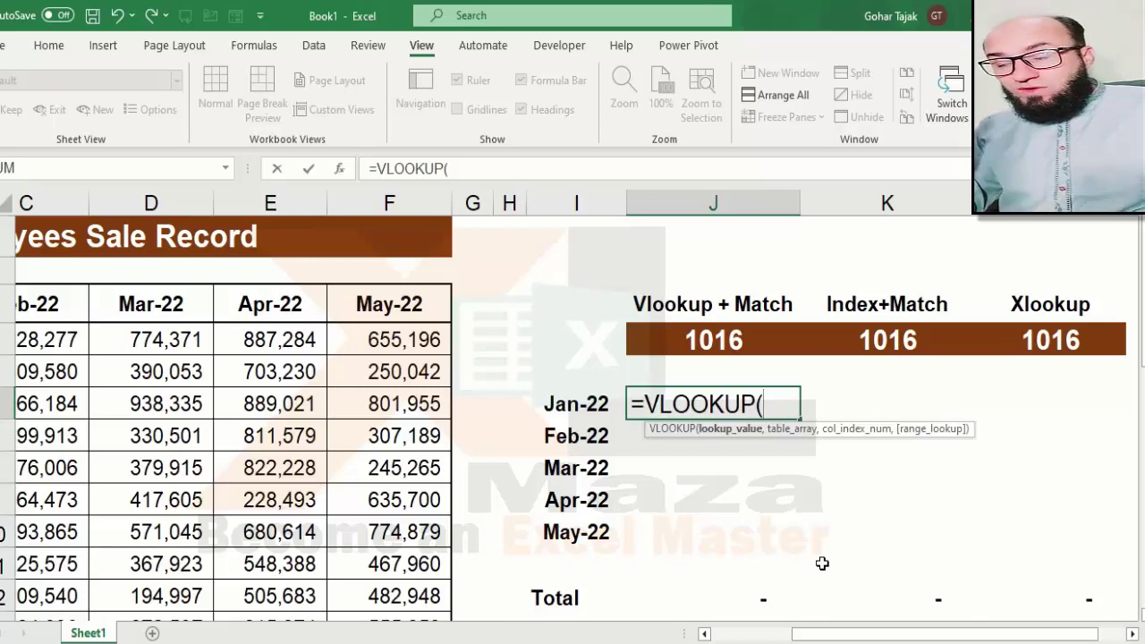
pyautogui.press('Up')
pyautogui.press('Up')
pyautogui.press('Up')
pyautogui.press('Down')
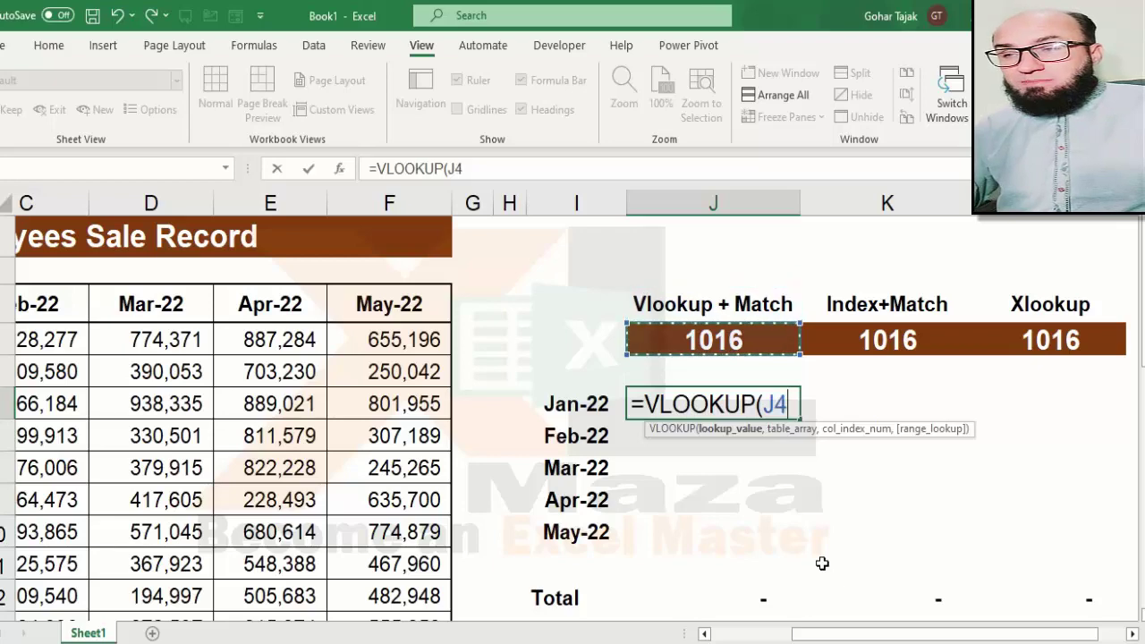
pyautogui.write(',')
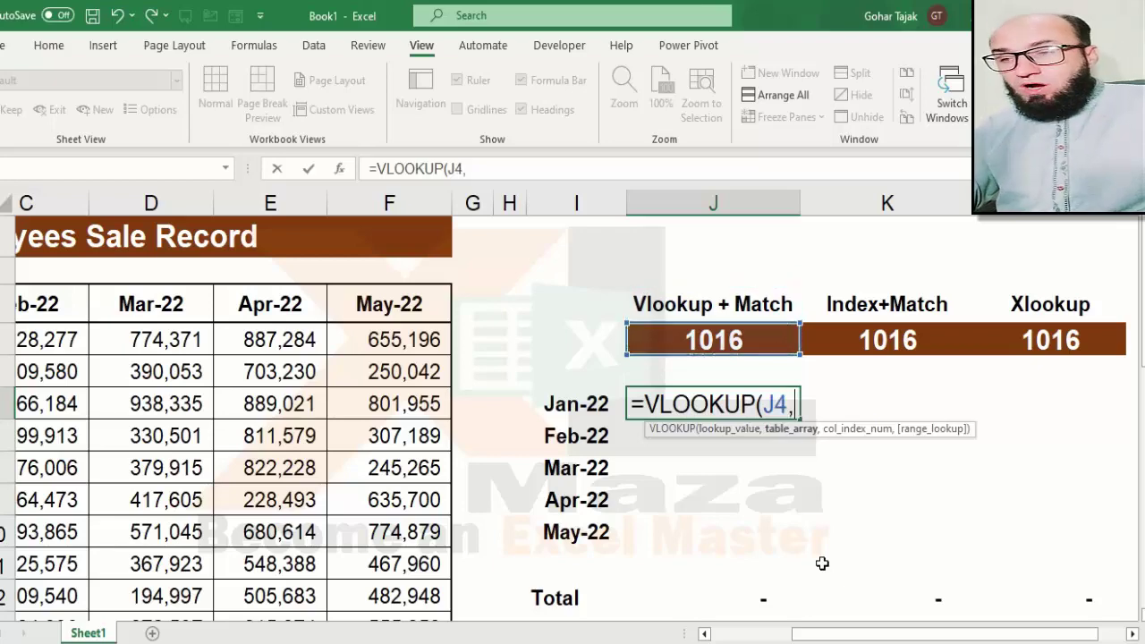
pyautogui.press('Left')
pyautogui.hotkey('ctrl', 'Left')
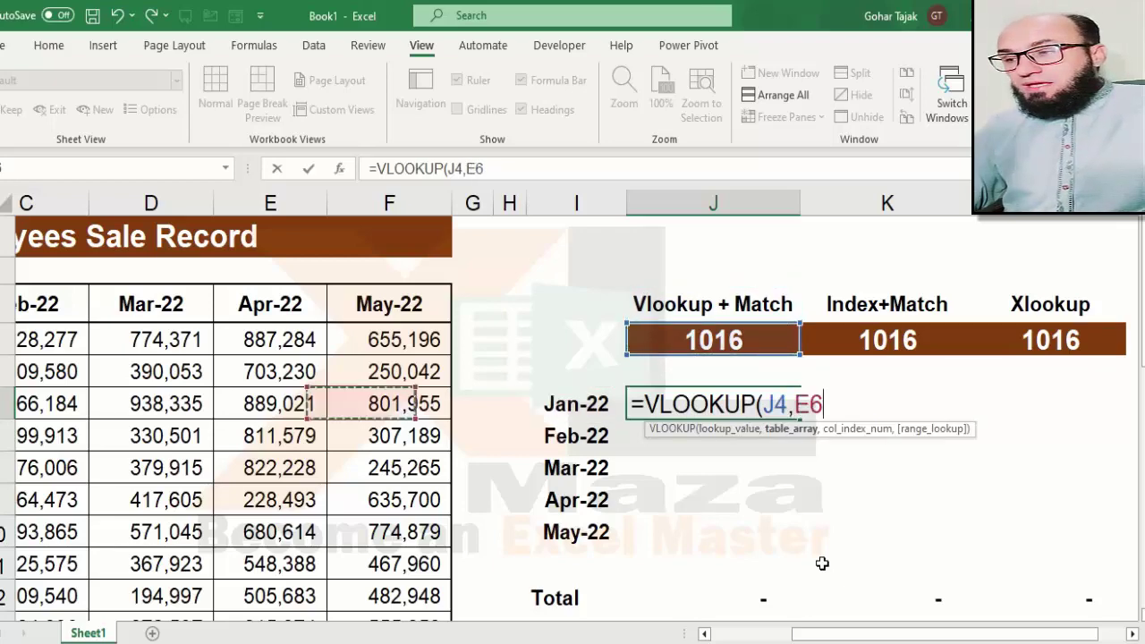
pyautogui.hotkey('ctrl', 'Left')
pyautogui.press('Up')
pyautogui.press('Up')
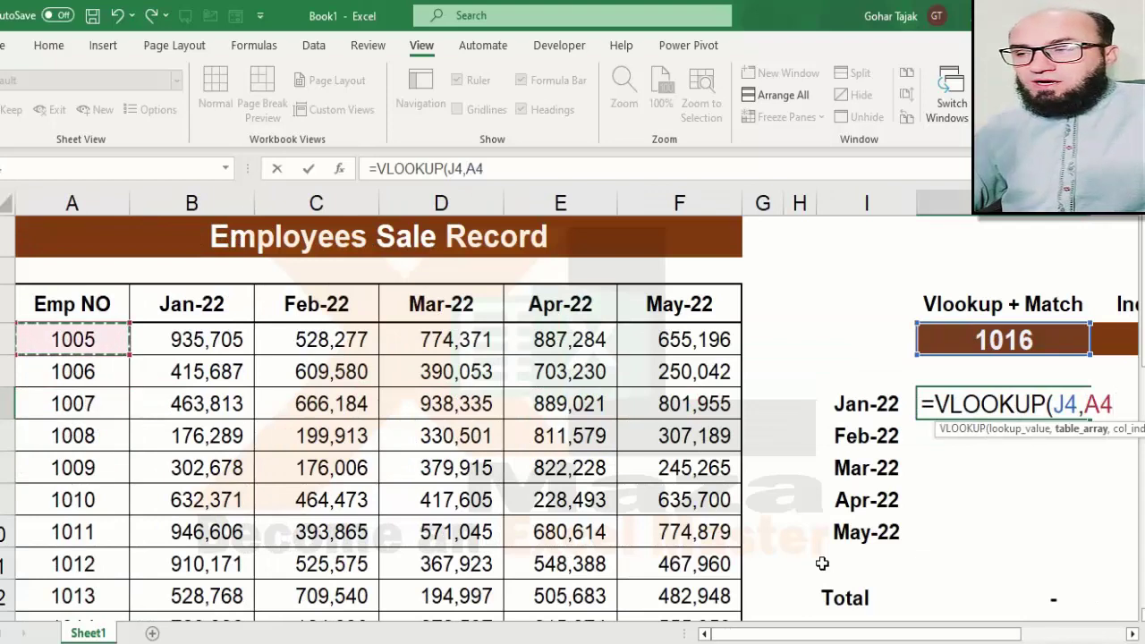
pyautogui.hotkey('ctrl', 'shift', 'Down')
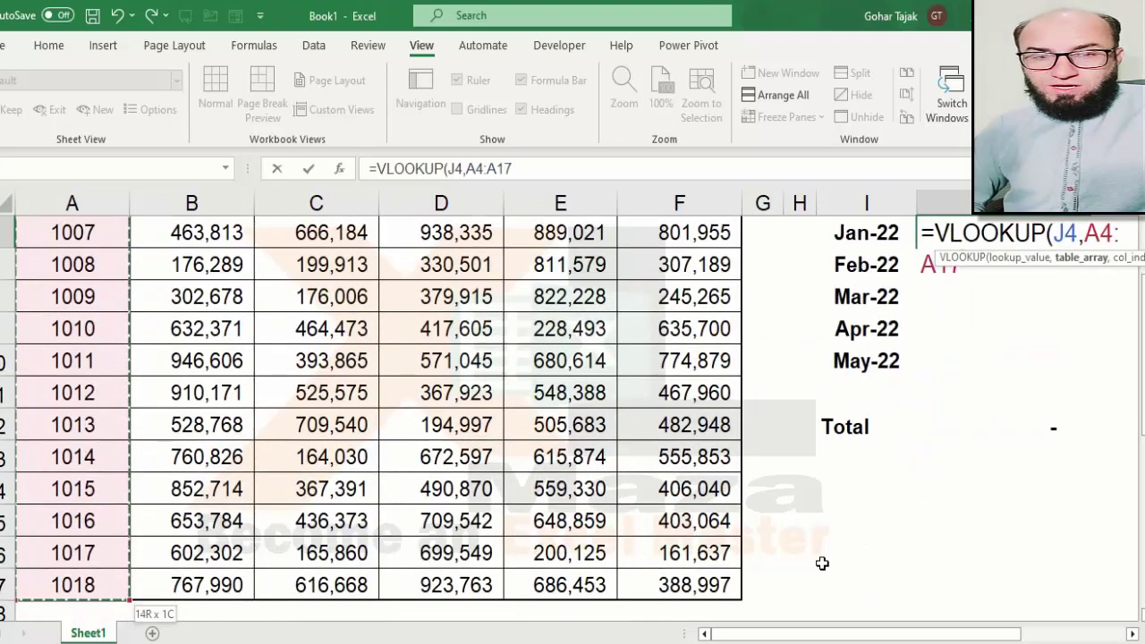
pyautogui.hotkey('shift', 'Right')
pyautogui.hotkey('shift', 'Right')
pyautogui.hotkey('shift', 'Right')
pyautogui.hotkey('shift', 'Right')
pyautogui.hotkey('shift', 'Right')
pyautogui.hotkey('shift', 'Right')
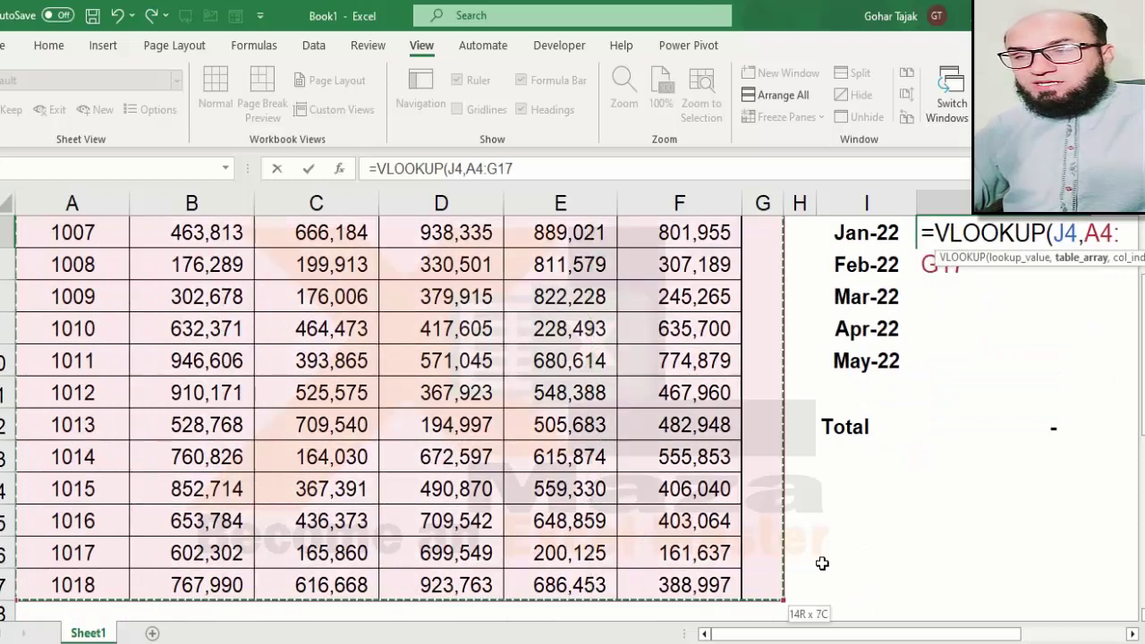
pyautogui.hotkey('shift', 'Left')
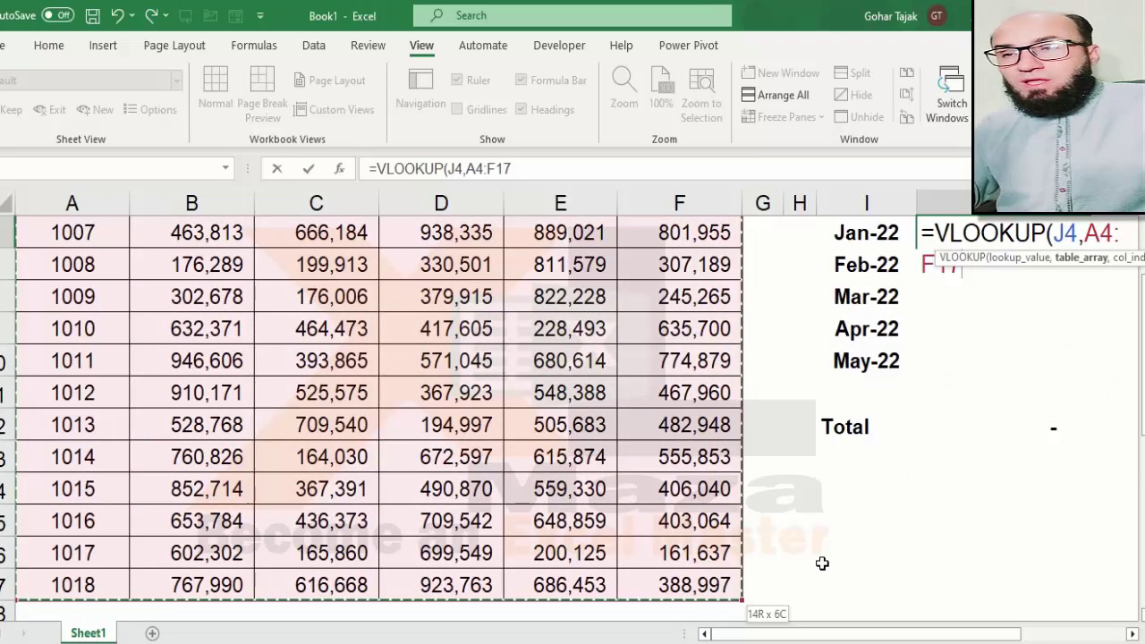
pyautogui.scroll(2, 823, 563)
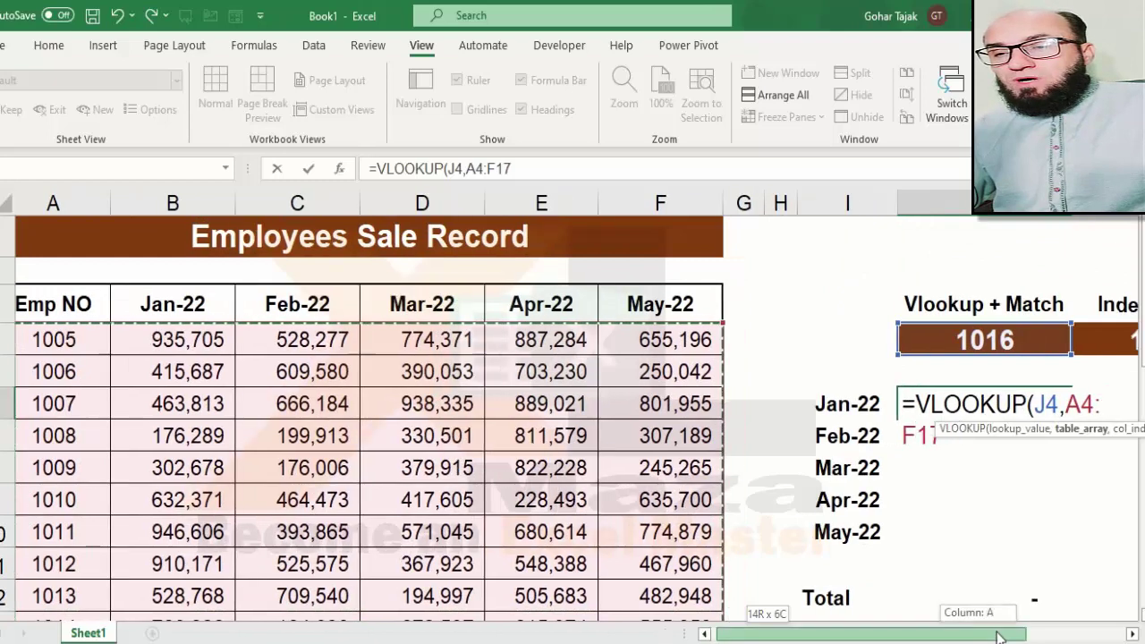
pyautogui.hscroll(5, 1010, 620)
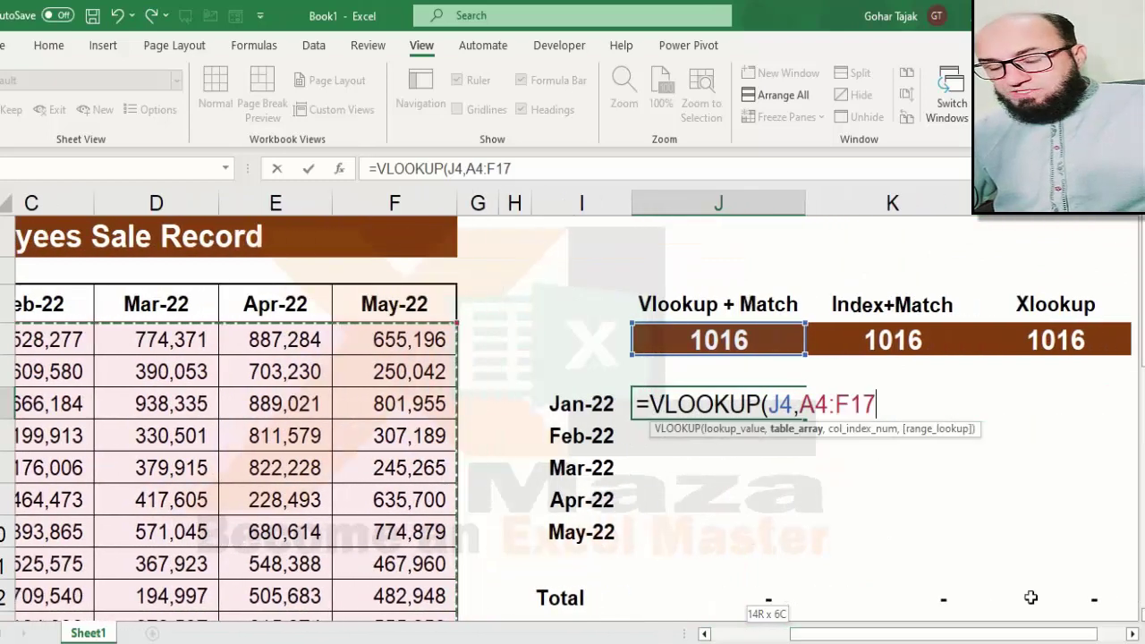
# Finish the VLOOKUP with column 2 so J6 returns 653,784.
pyautogui.write(',2')
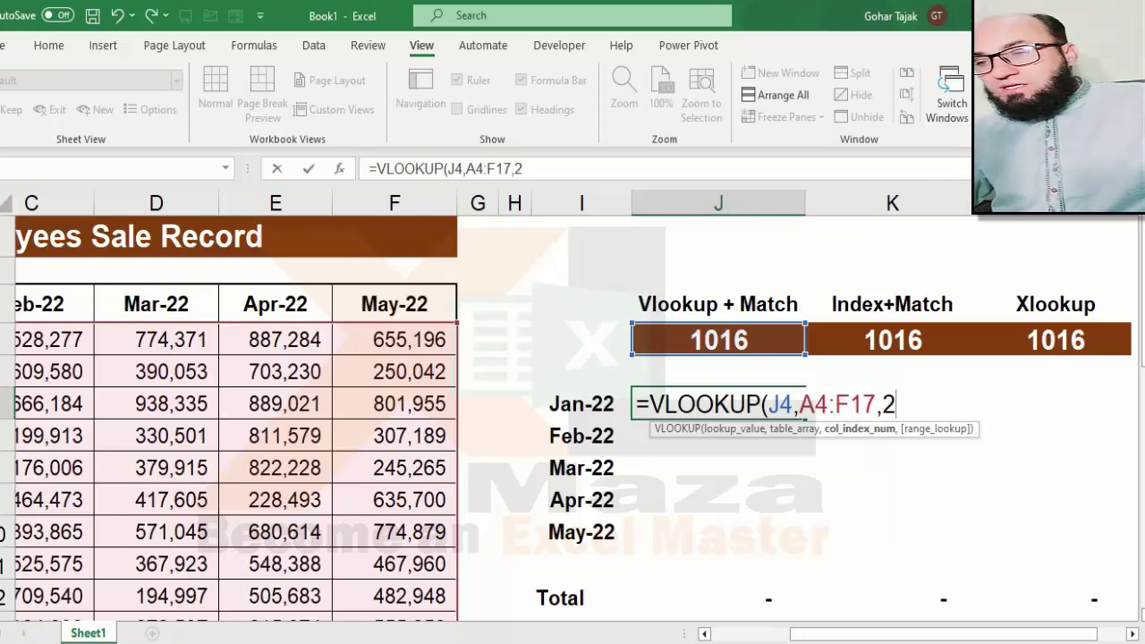
pyautogui.moveTo(910, 641); pyautogui.dragTo(795, 637)
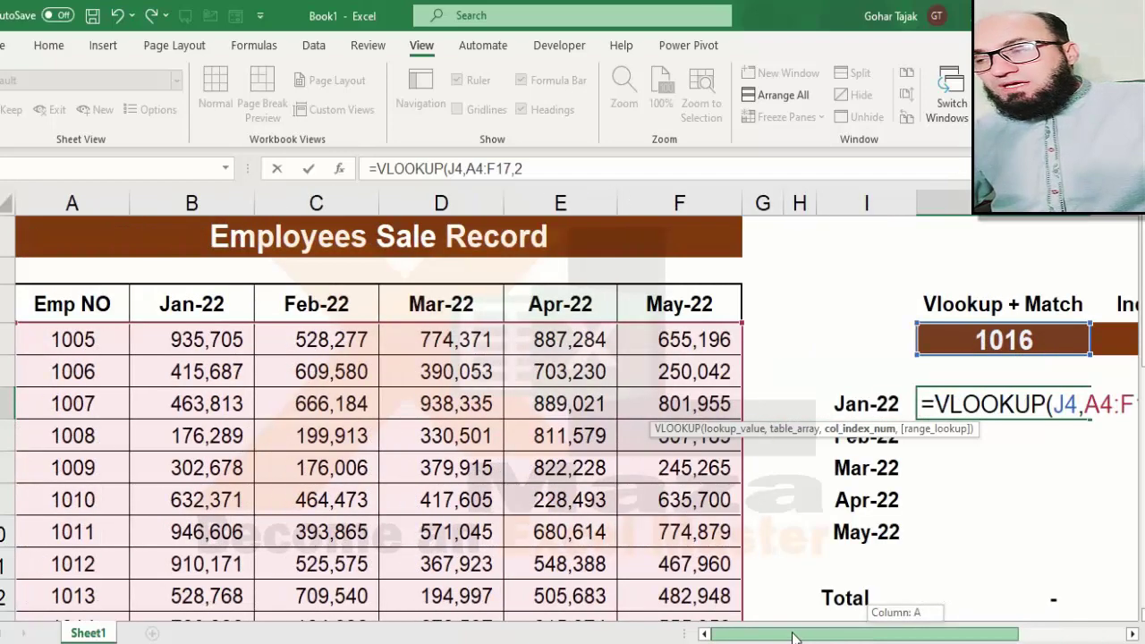
pyautogui.moveTo(841, 639); pyautogui.dragTo(933, 637)
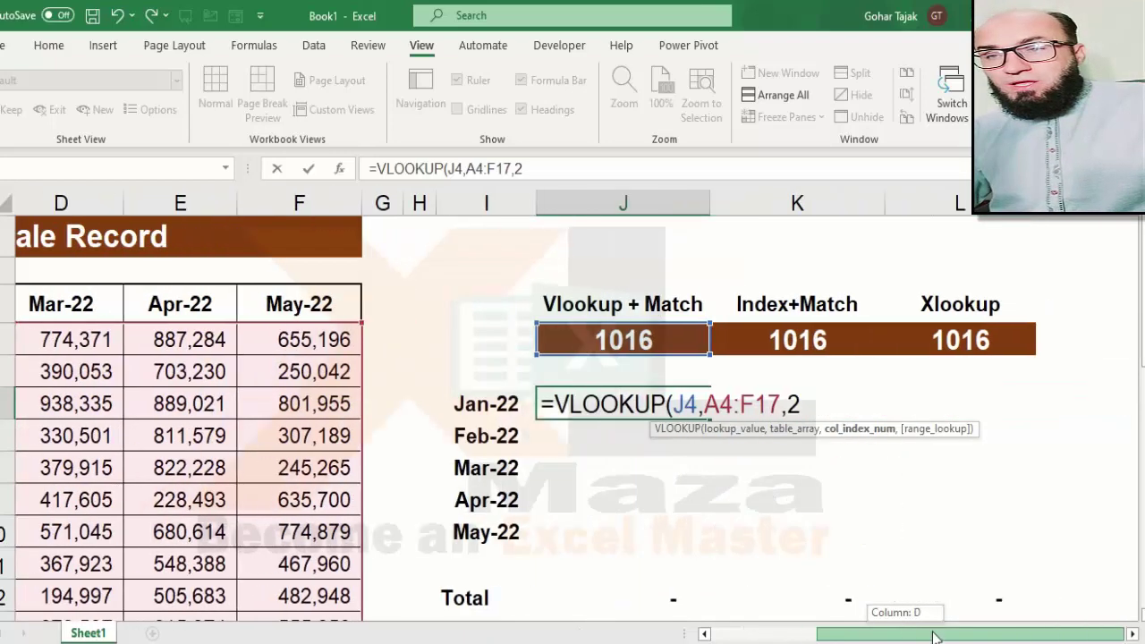
pyautogui.write(',)')
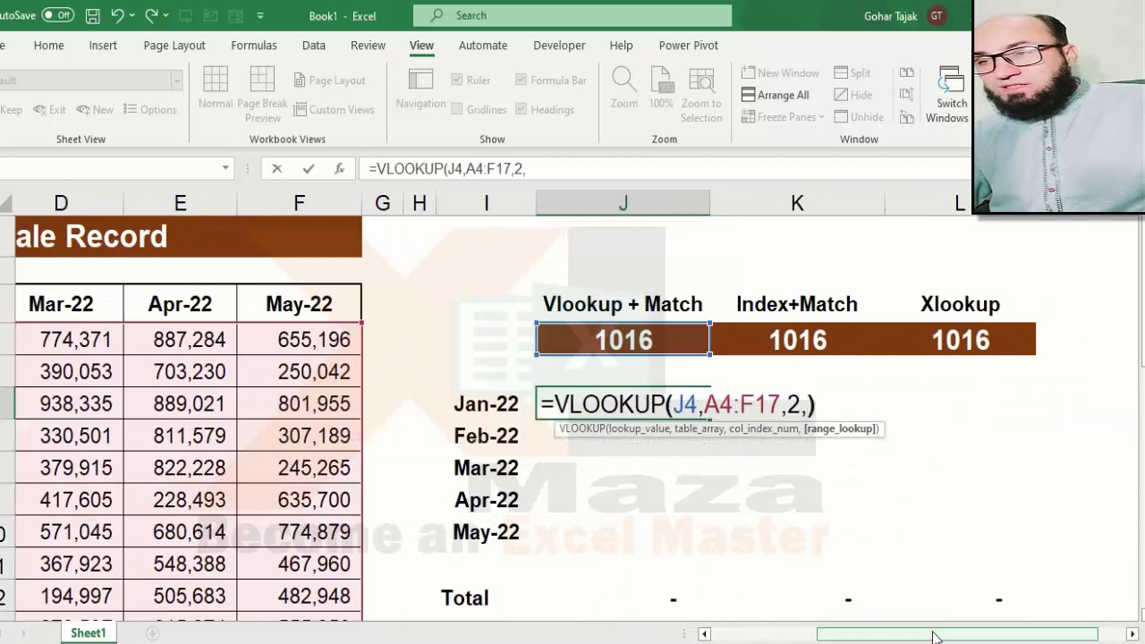
pyautogui.press('Return')
pyautogui.press('Up')
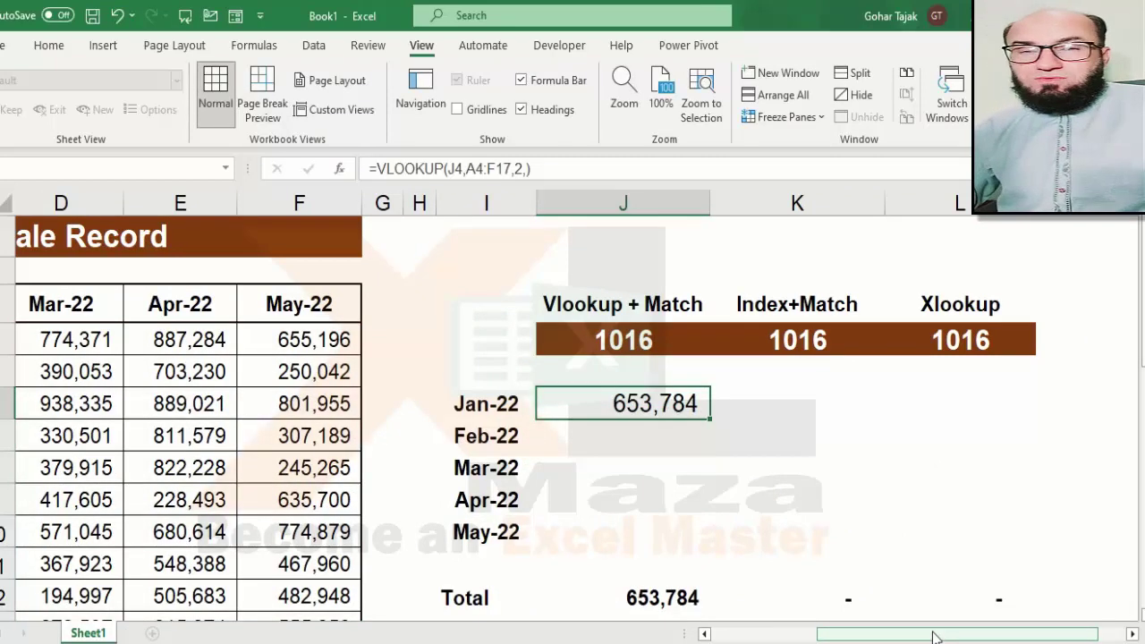
pyautogui.press('Left')
# Check employee 1016's Jan-22 sales in the table, then return to the Jan-22 result cell.
pyautogui.press('Home')
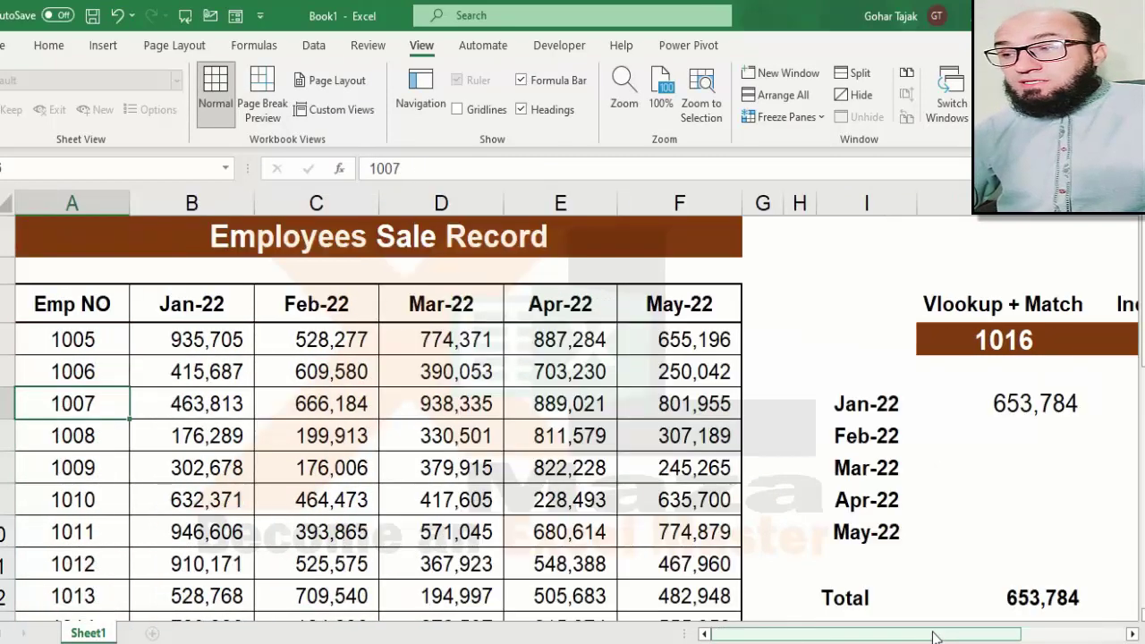
pyautogui.press('Down')
pyautogui.press('Down')
pyautogui.press('Down')
pyautogui.press('Down')
pyautogui.press('Down')
pyautogui.press('Down')
pyautogui.press('Down')
pyautogui.press('Down')
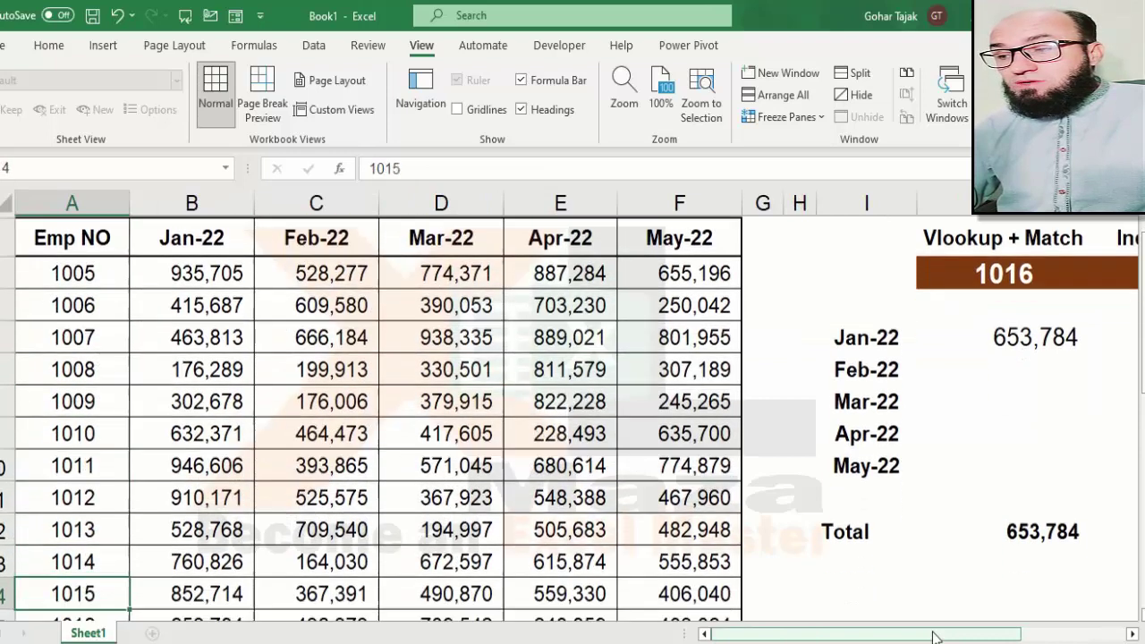
pyautogui.press('Down')
pyautogui.press('Down')
pyautogui.press('Up')
pyautogui.press('Right')
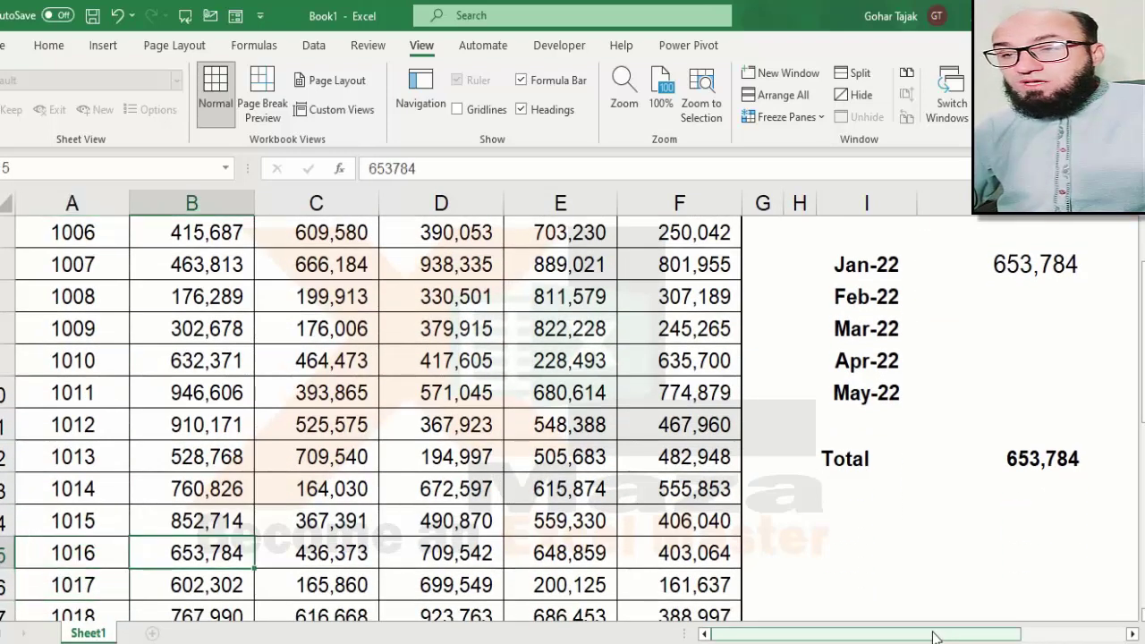
pyautogui.press('Right')
pyautogui.press('Right')
pyautogui.press('Right')
pyautogui.press('Right')
pyautogui.press('Up')
pyautogui.press('Right')
pyautogui.press('Right')
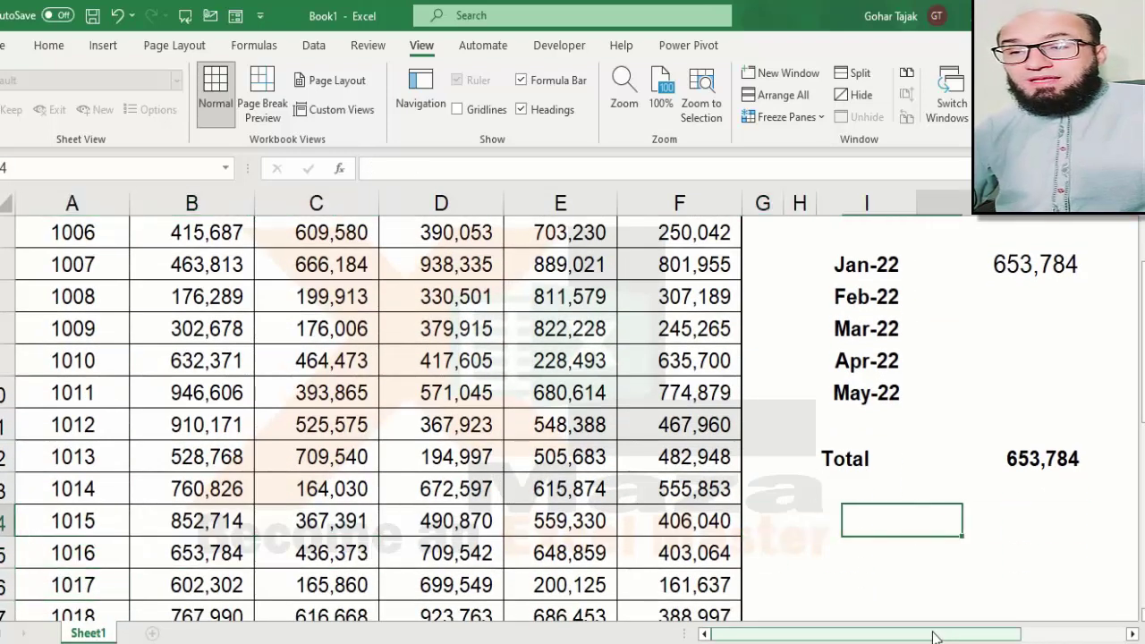
pyautogui.press('Up')
pyautogui.press('Up')
pyautogui.press('Up')
pyautogui.press('Up')
pyautogui.press('Up')
pyautogui.press('Up')
pyautogui.press('Right')
pyautogui.press('Right')
pyautogui.press('Down')
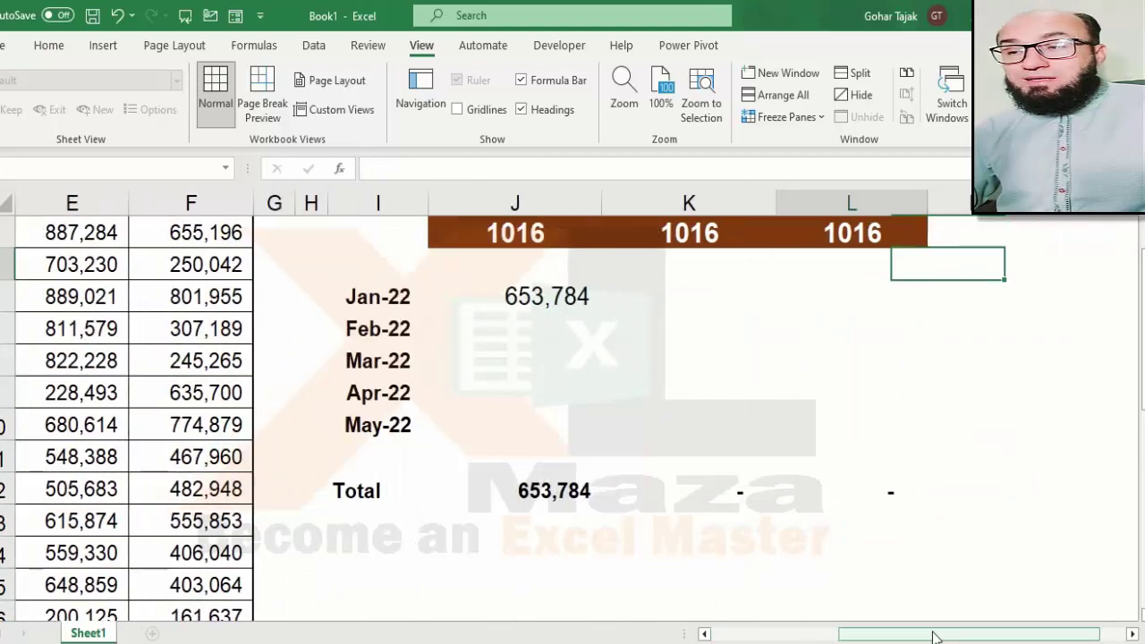
pyautogui.press('Left')
pyautogui.press('Left')
pyautogui.press('Down')
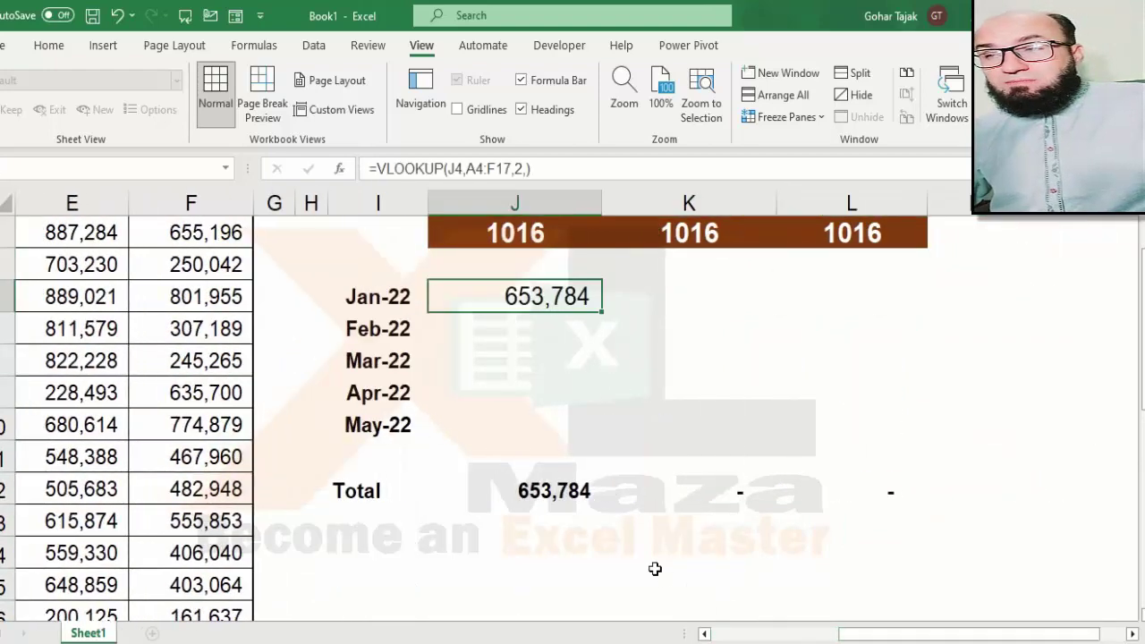
pyautogui.scroll(1, 799, 564)
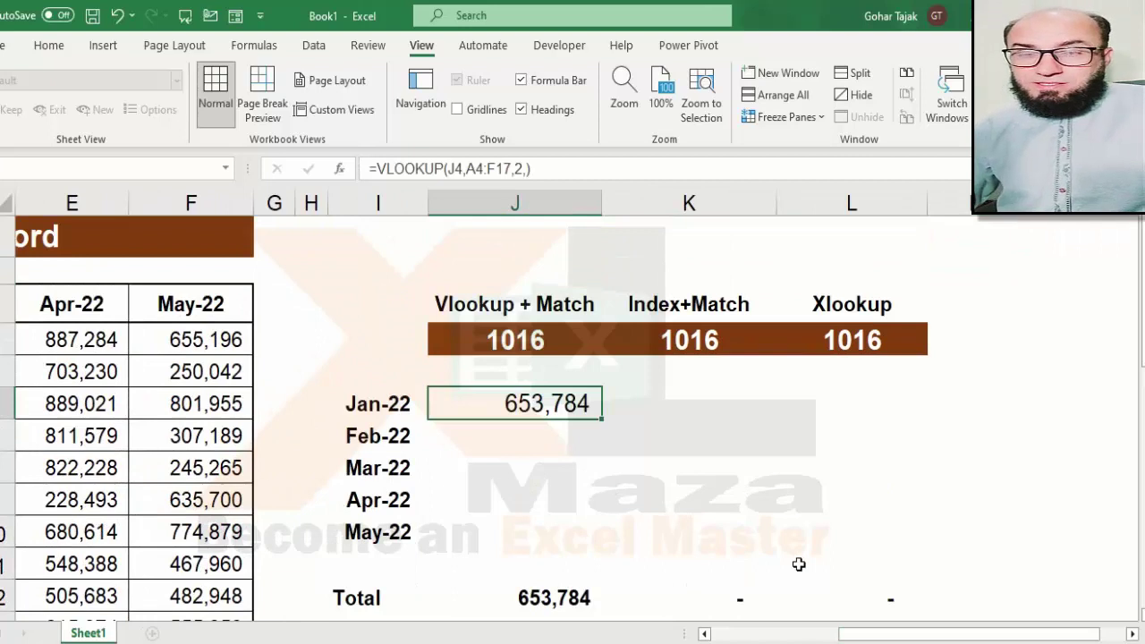
# Replace the fixed column number 2 in the VLOOKUP with a MATCH function.
pyautogui.press('F2')
pyautogui.press('Left')
pyautogui.press('Left')
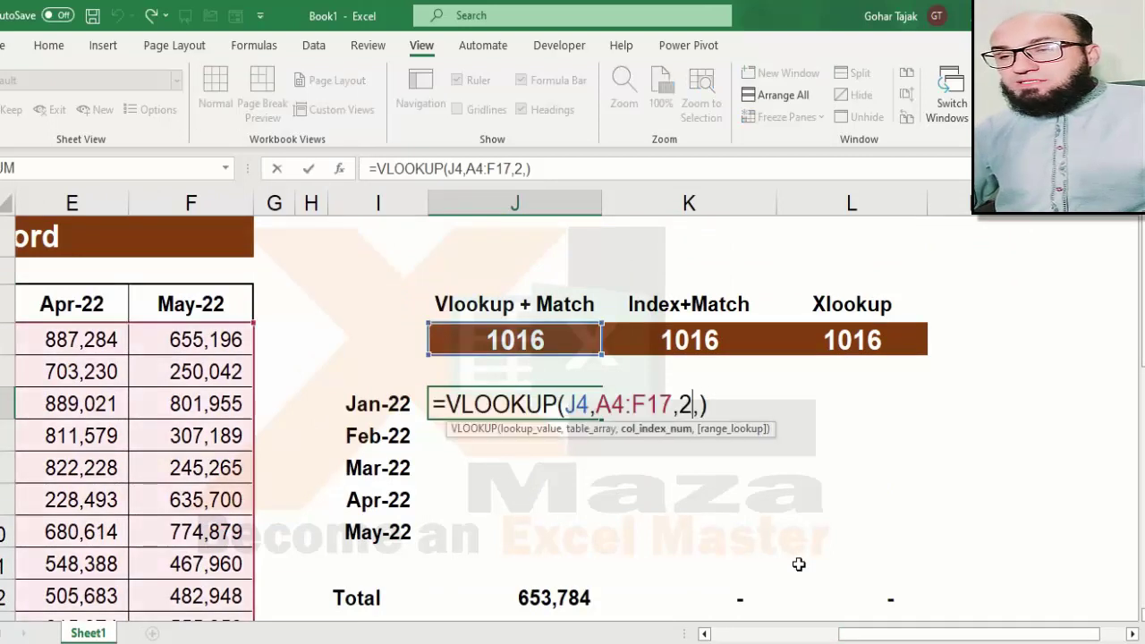
pyautogui.press('BackSpace')
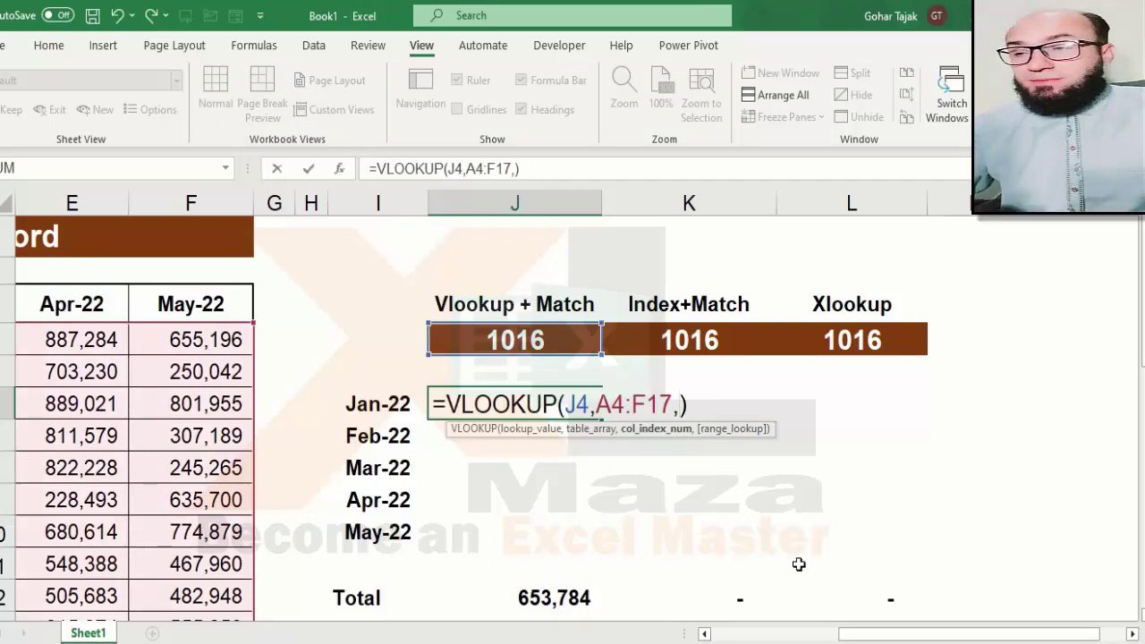
pyautogui.write('m')
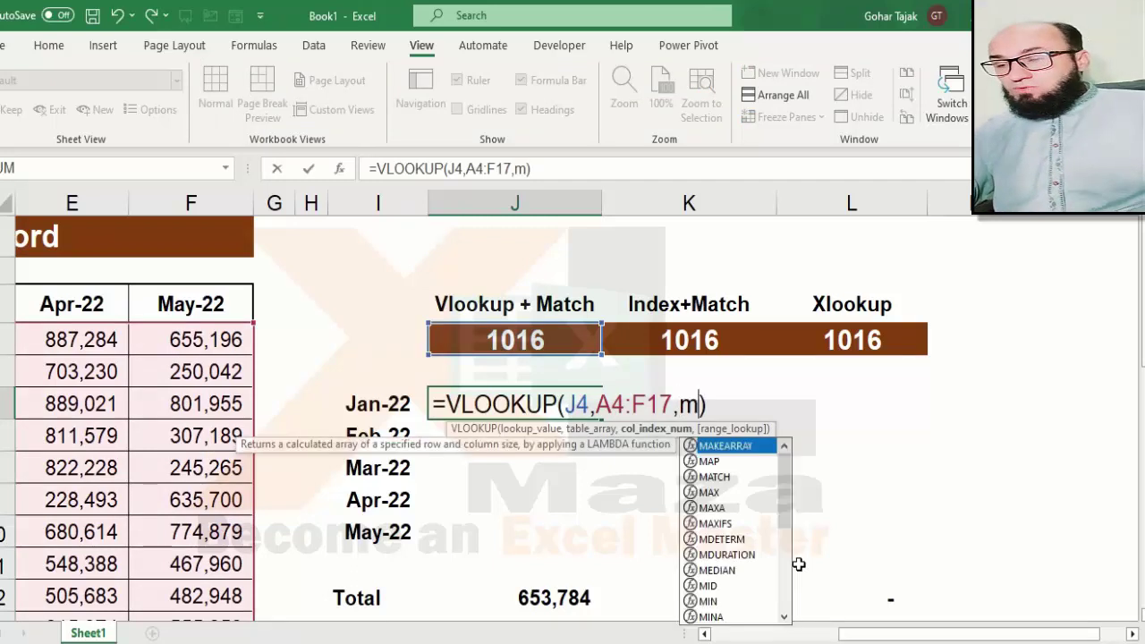
pyautogui.write('a')
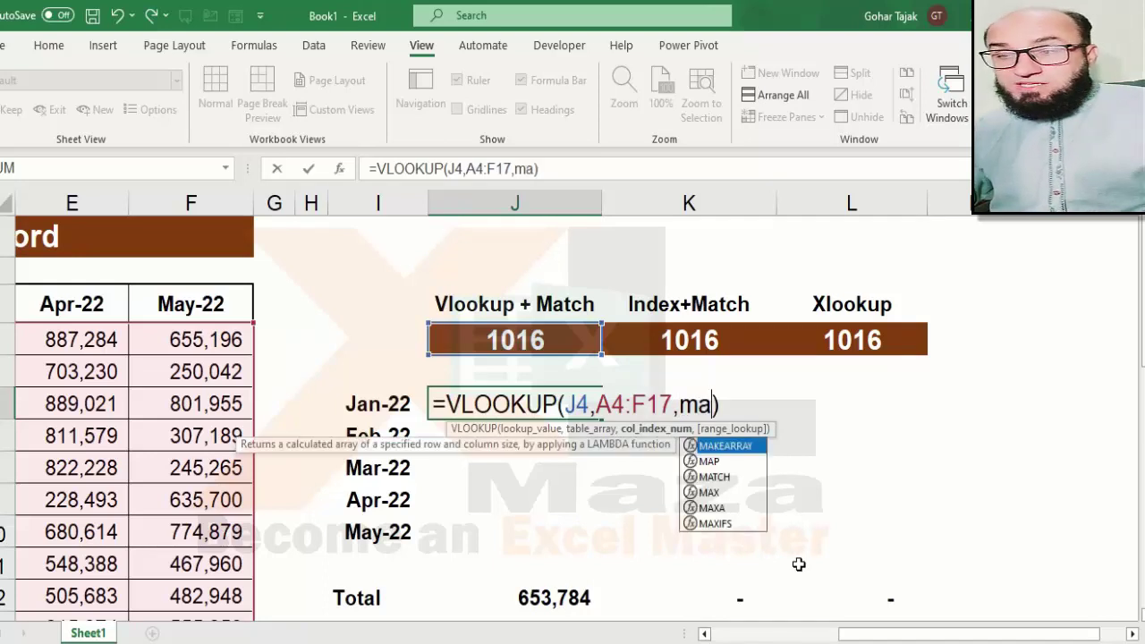
pyautogui.press('Down')
pyautogui.press('Down')
pyautogui.press('Tab')
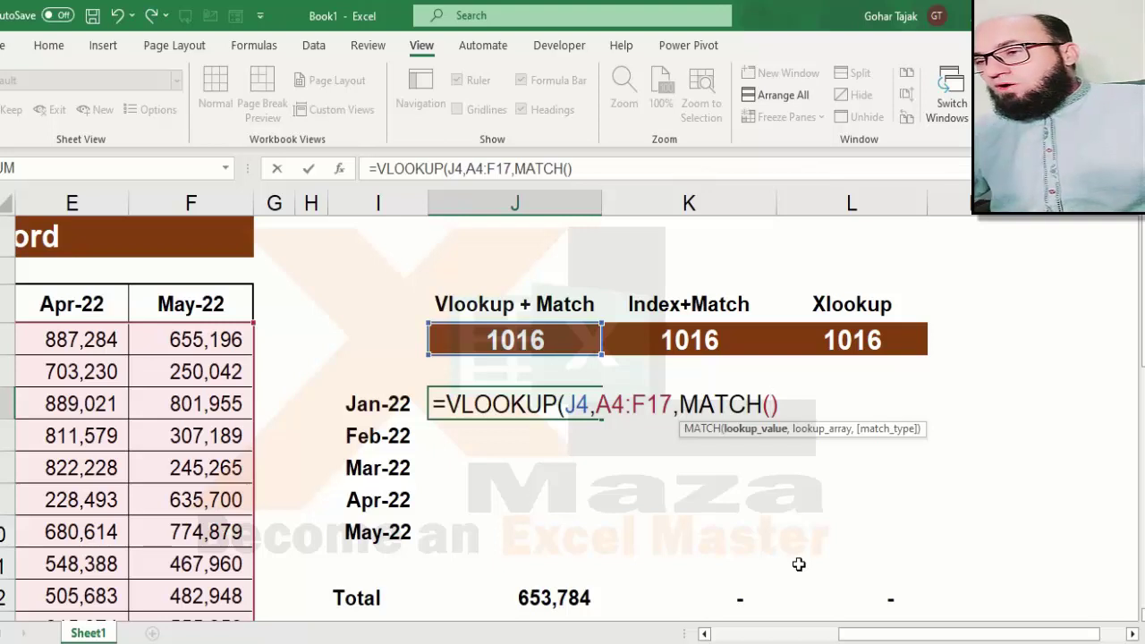
# Give MATCH the arguments I6, A3:F3 and 0, keeping the result 653,784.
pyautogui.click(370, 405)
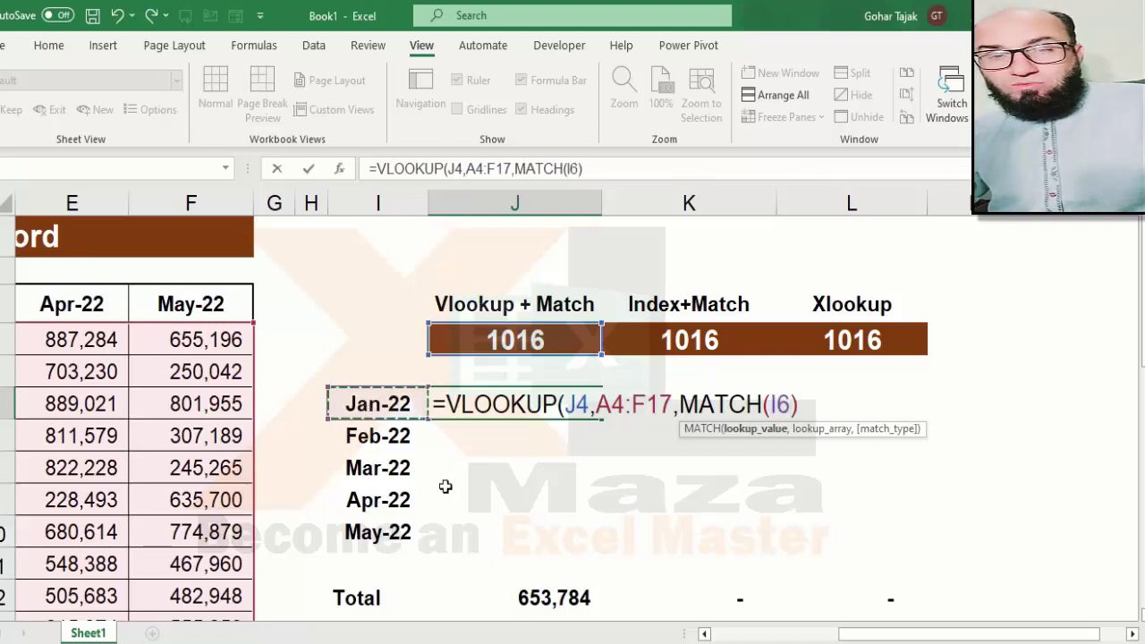
pyautogui.write(',')
pyautogui.click(158, 315)
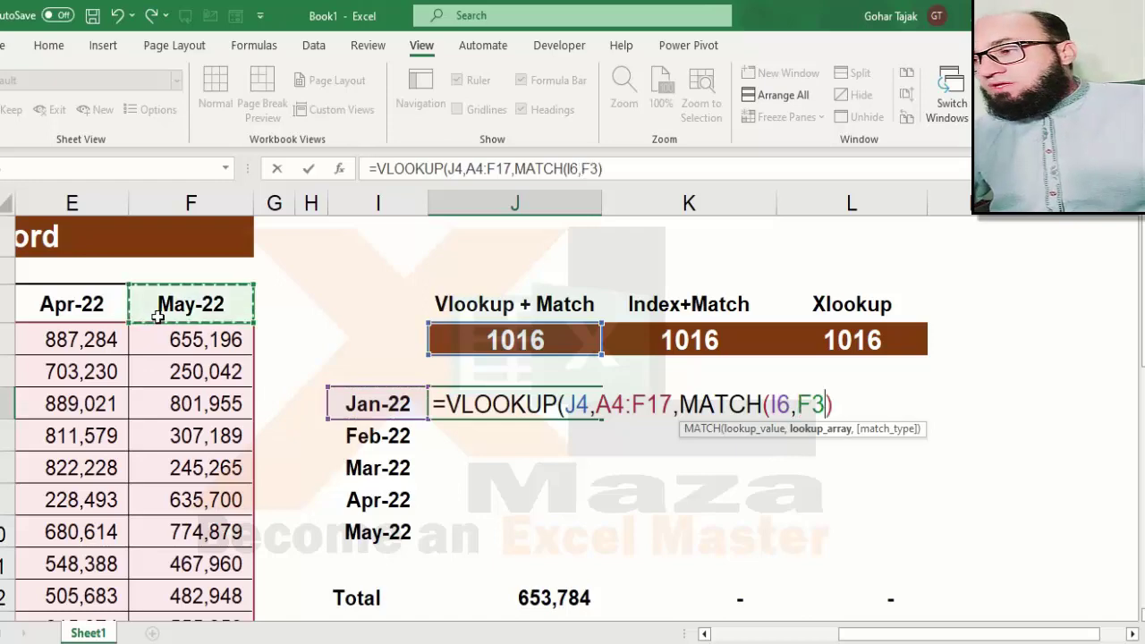
pyautogui.press('Left')
pyautogui.press('Left')
pyautogui.press('Left')
pyautogui.press('Left')
pyautogui.press('Left')
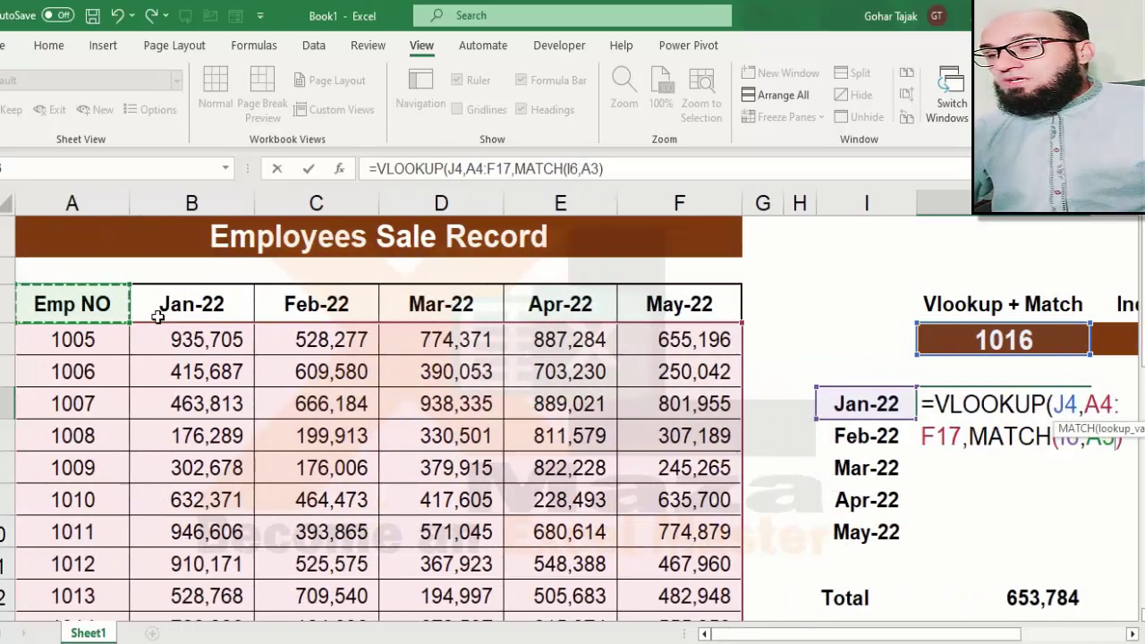
pyautogui.hotkey('shift', 'Right')
pyautogui.hotkey('shift', 'Right')
pyautogui.hotkey('shift', 'Right')
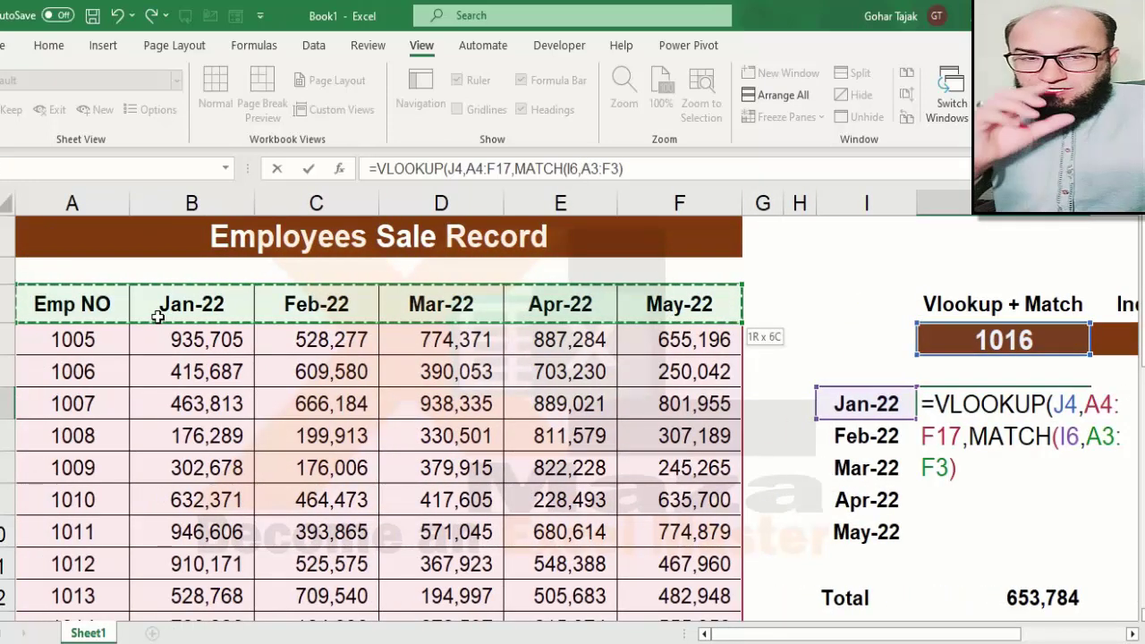
pyautogui.write(',')
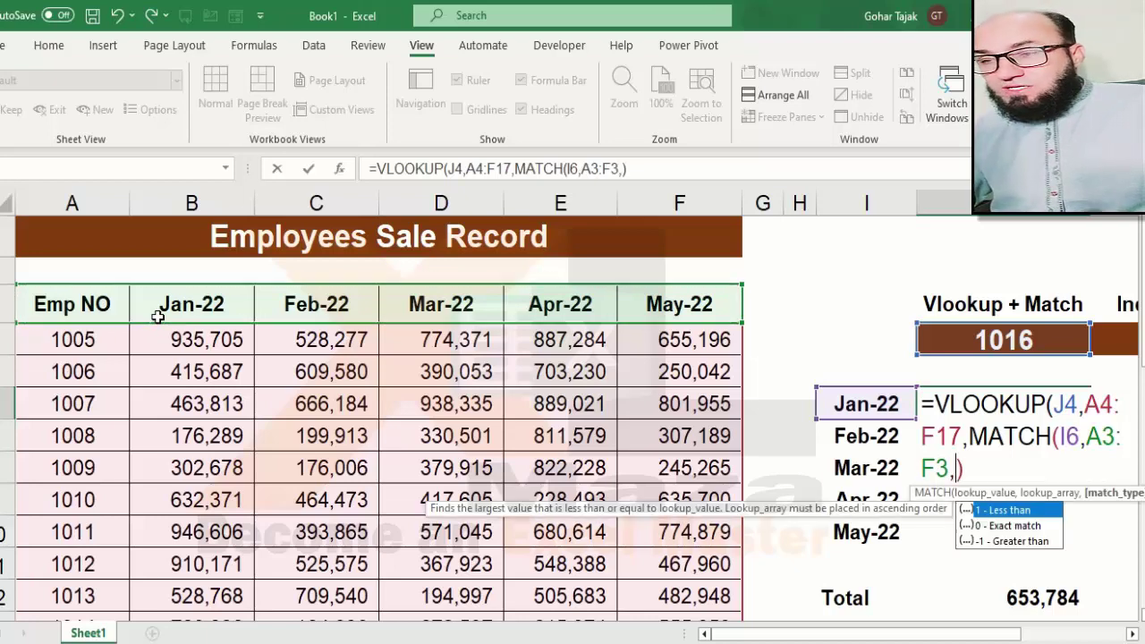
pyautogui.hscroll(3, 920, 493)
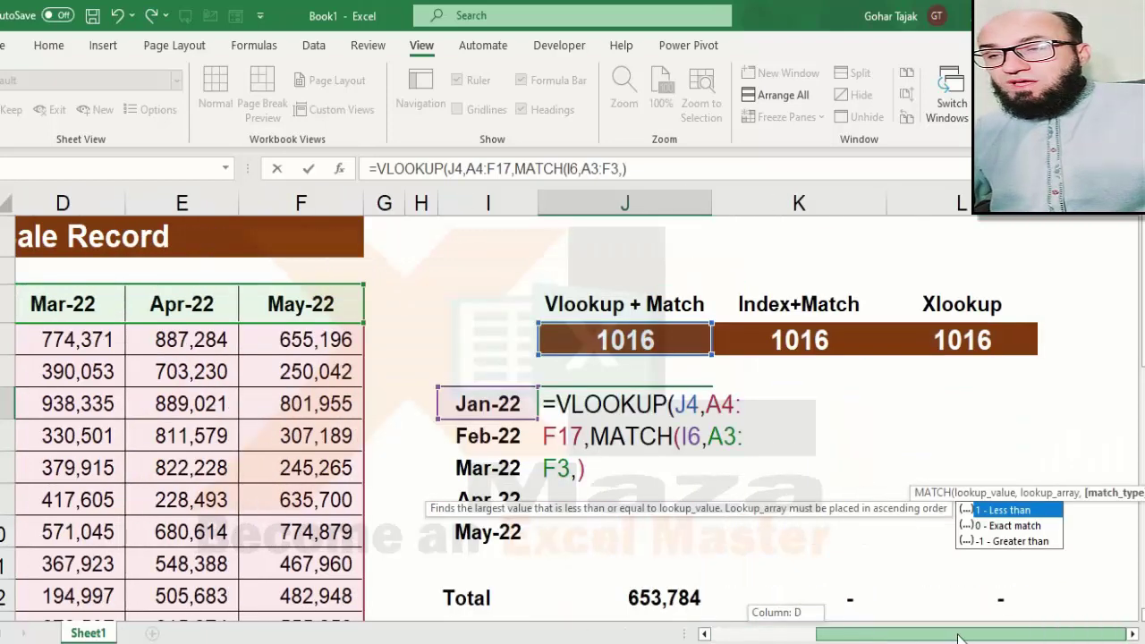
pyautogui.write('0')
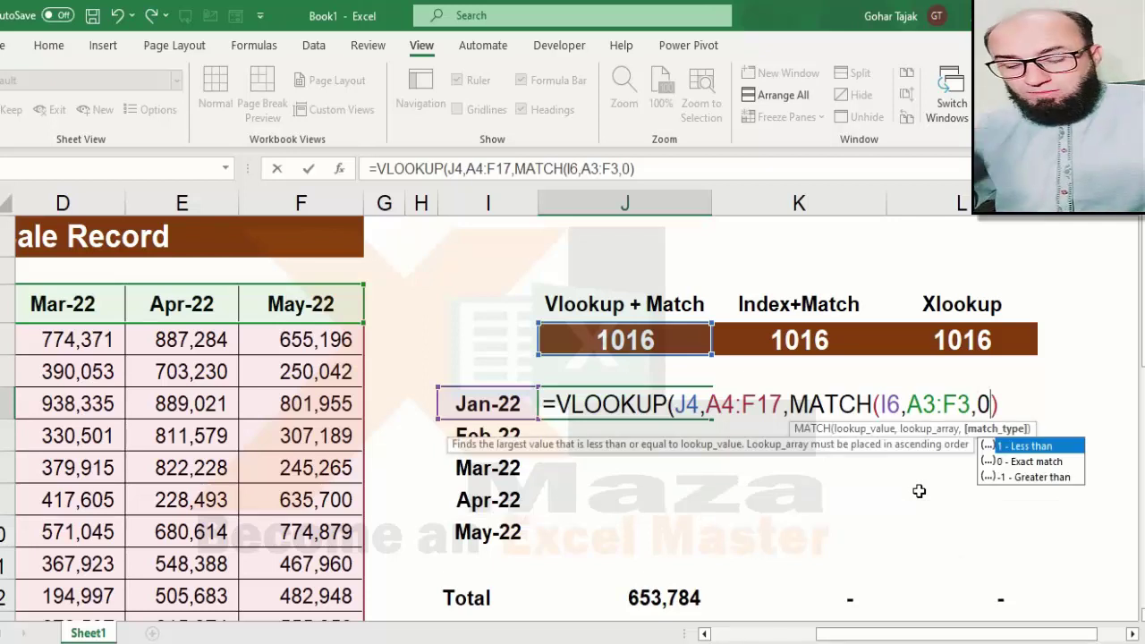
pyautogui.press('Escape')
pyautogui.write(')')
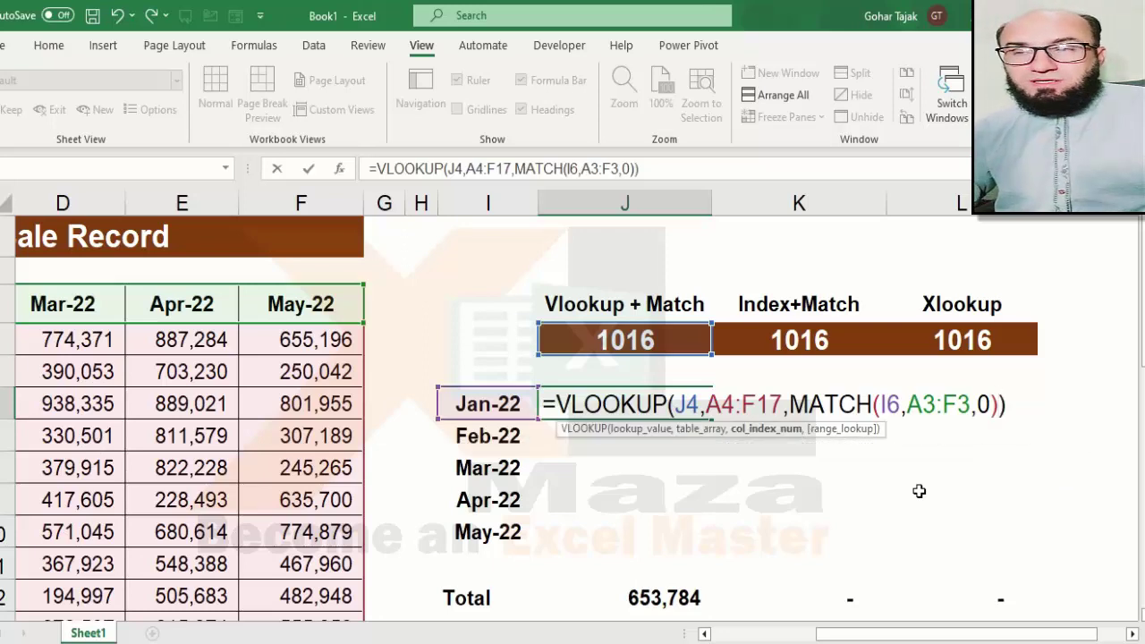
pyautogui.press('Return')
pyautogui.press('Up')
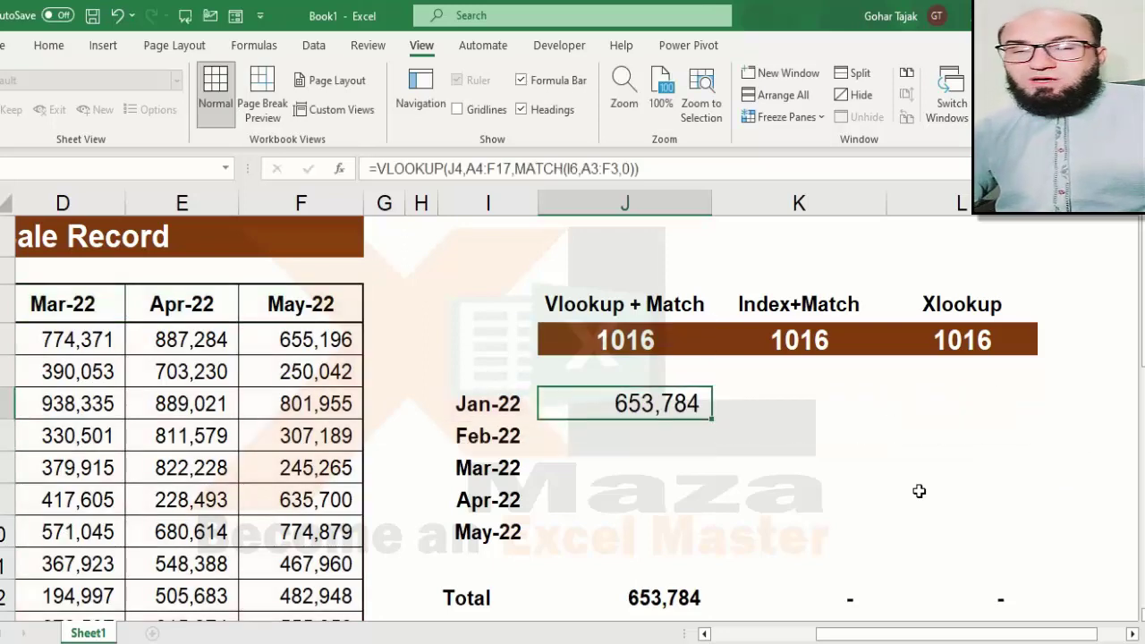
# Fill the Jan-22 formula down through May-22, leaving Feb–May and the total at #N/A.
pyautogui.hotkey('shift', 'Down')
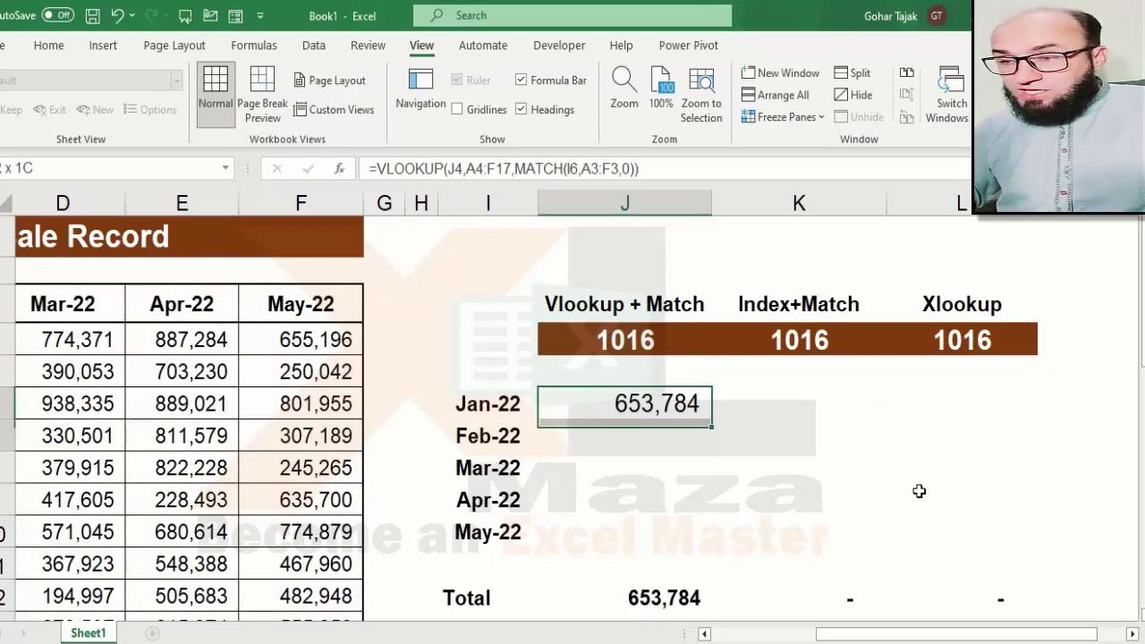
pyautogui.hotkey('shift', 'Down')
pyautogui.hotkey('shift', 'Down')
pyautogui.hotkey('shift', 'Down')
pyautogui.hotkey('shift', 'Down')
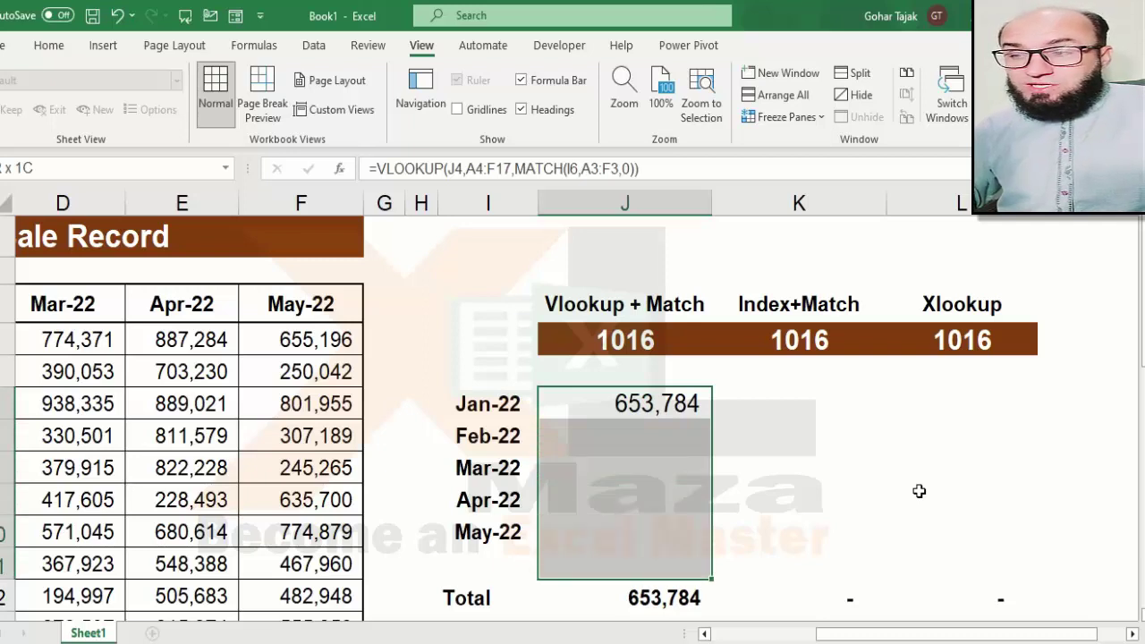
pyautogui.hotkey('shift', 'Up')
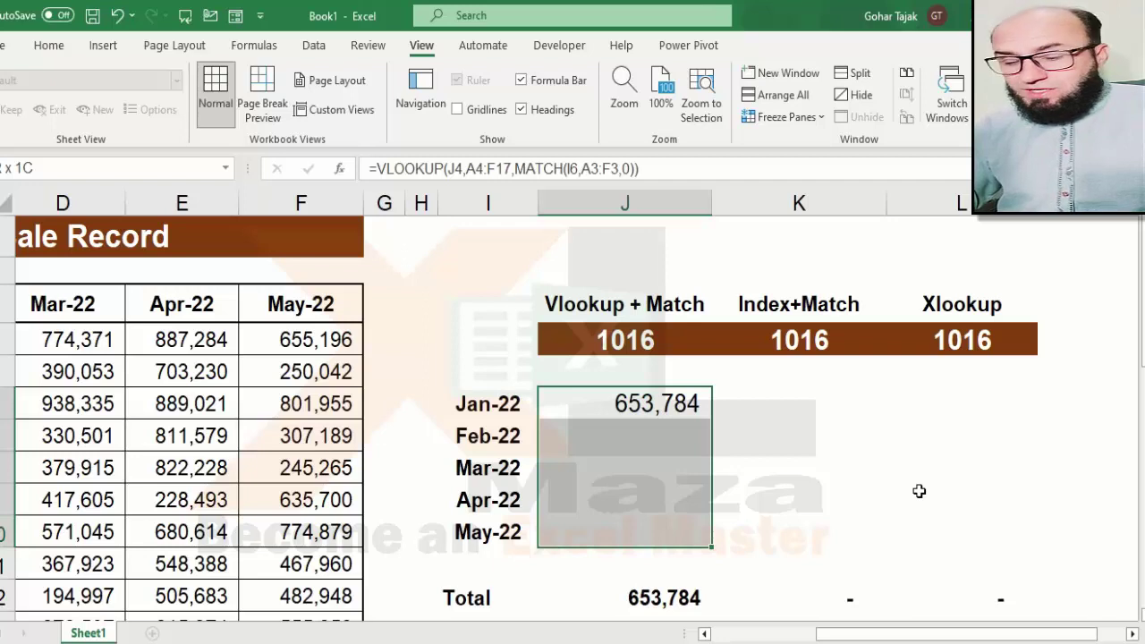
pyautogui.hotkey('ctrl', 'd')
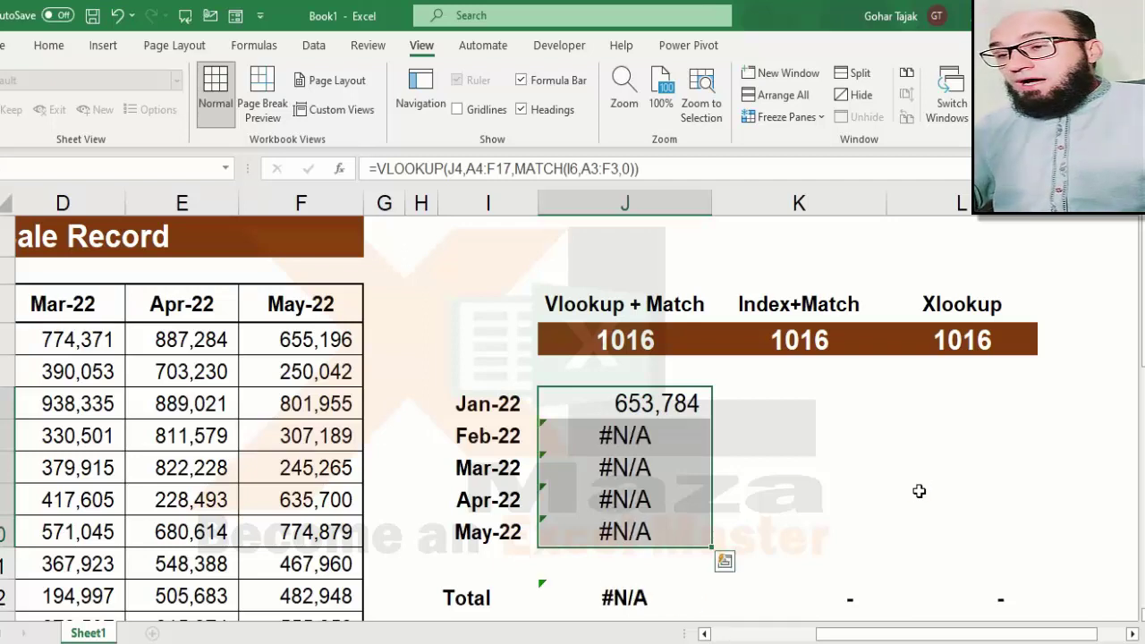
pyautogui.press('Down')
pyautogui.press('Up')
pyautogui.press('F2')
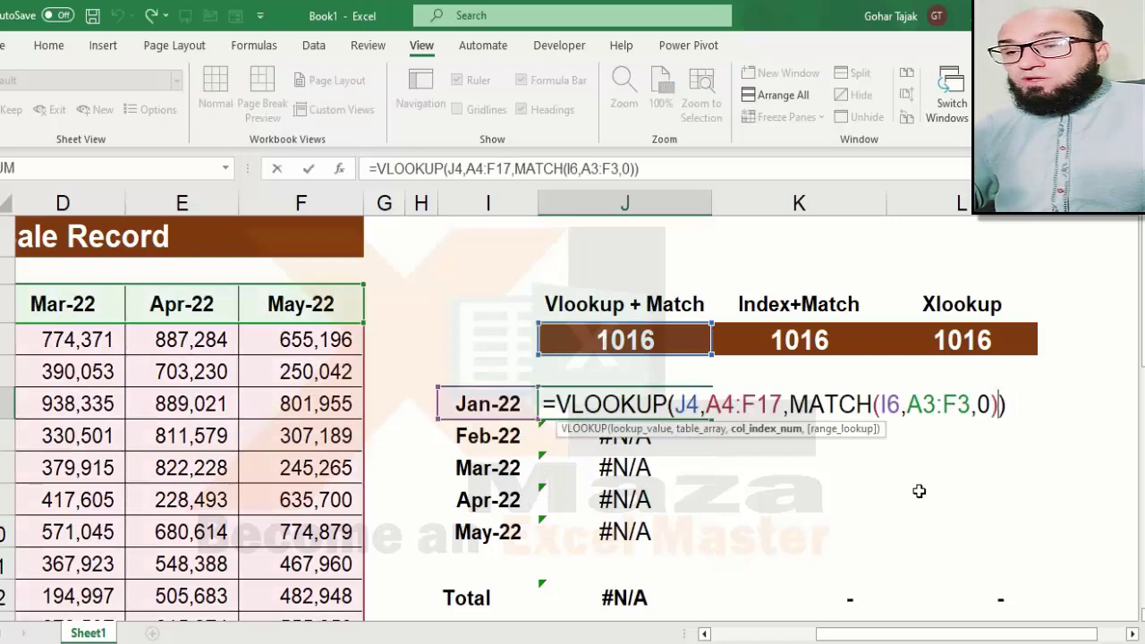
# Lock J4, A4:F17 and A3:F3 as $J$4, $A$4:$F$17 and $A$3:$F$3.
pyautogui.press('Left')
pyautogui.press('Left')
pyautogui.press('Left')
pyautogui.press('Left')
pyautogui.press('Left')
pyautogui.press('Left')
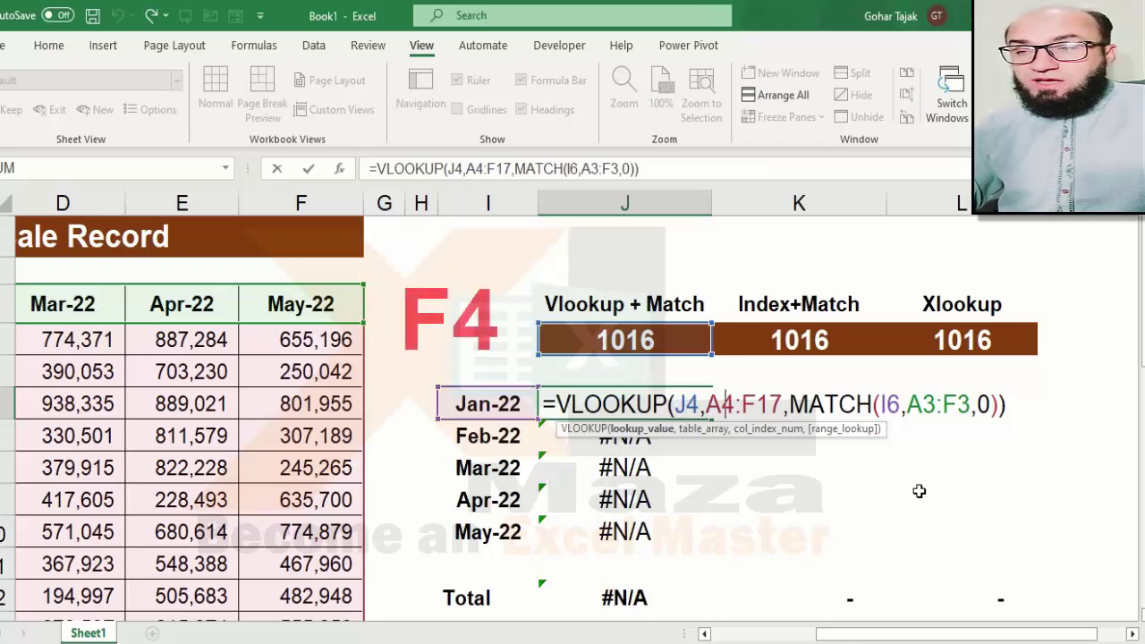
pyautogui.press('F4')
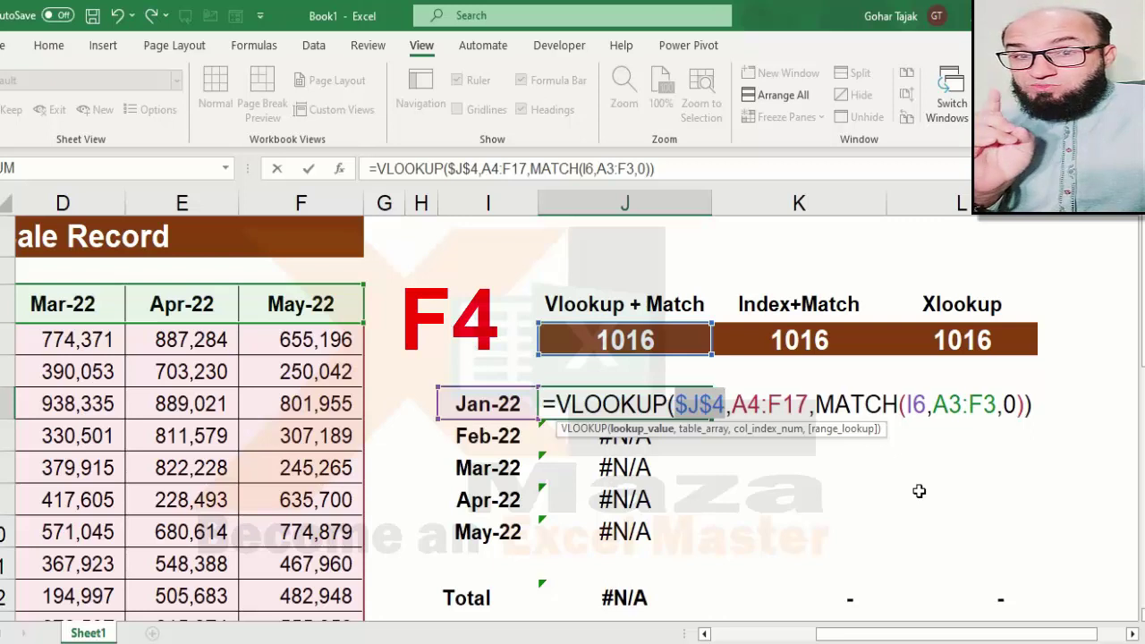
pyautogui.press('Right')
pyautogui.press('Right')
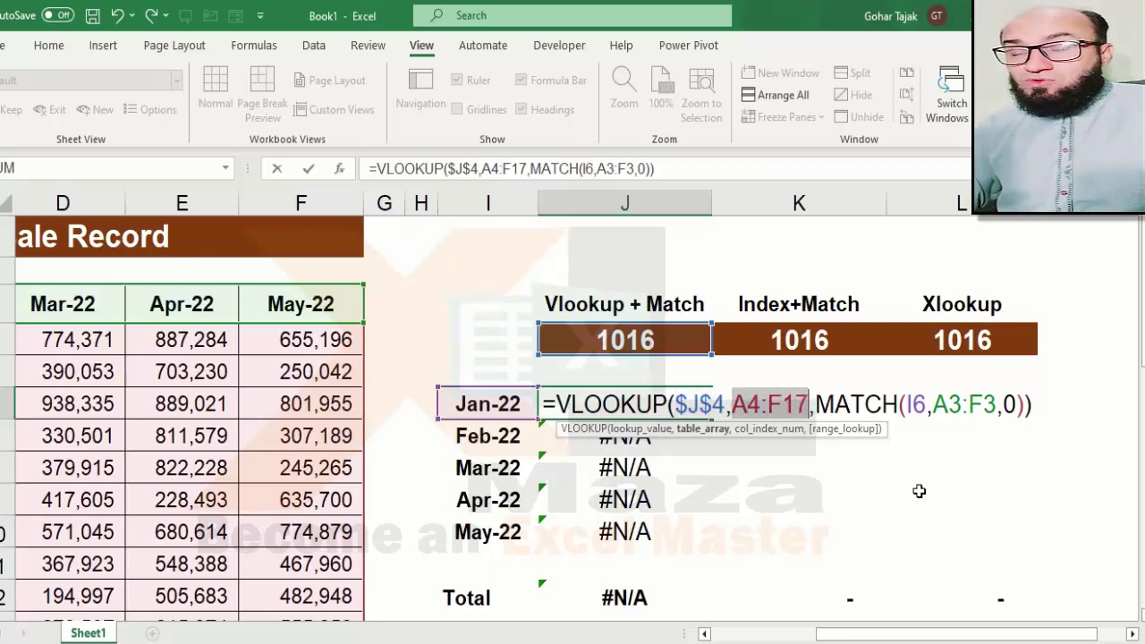
pyautogui.press('F4')
pyautogui.press('Right')
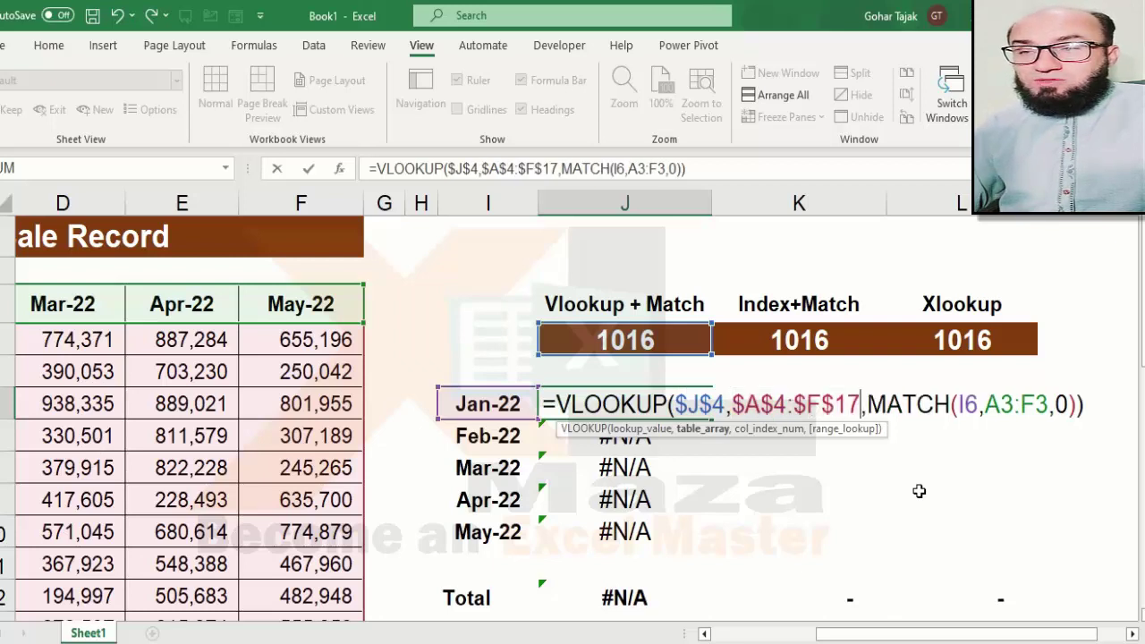
pyautogui.press('Right')
pyautogui.press('Right')
pyautogui.press('Right')
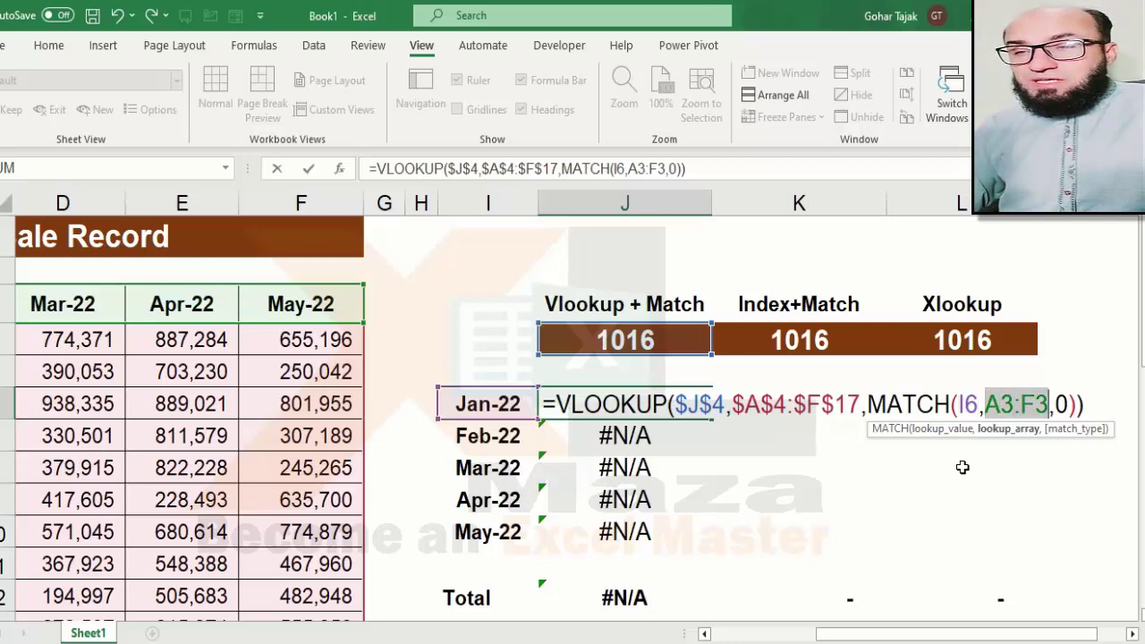
pyautogui.press('F4')
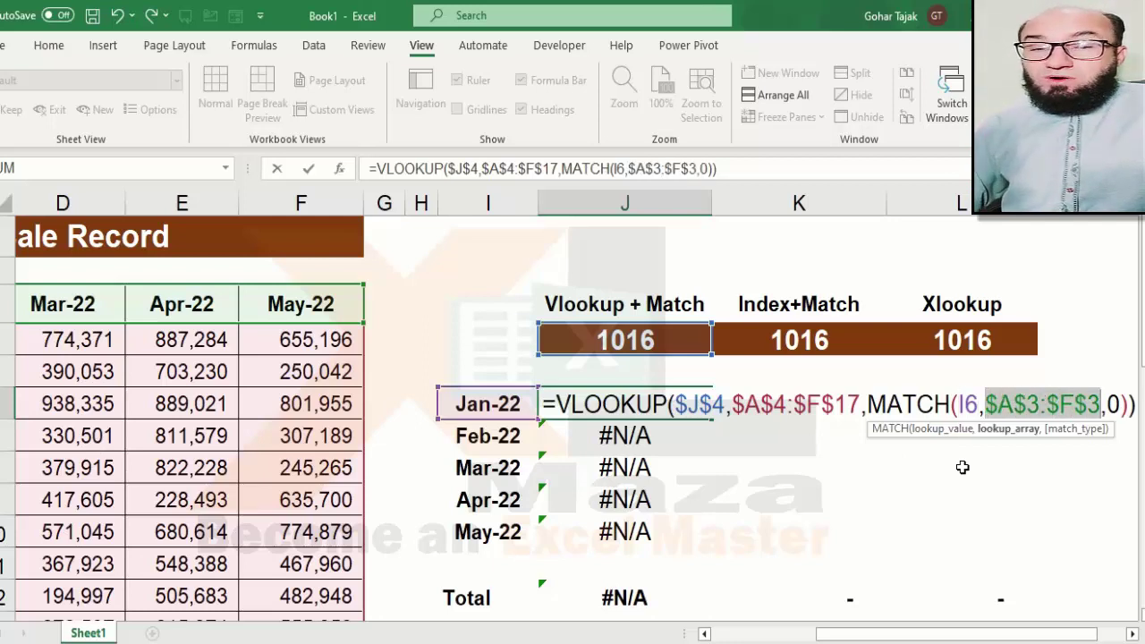
pyautogui.press('Return')
pyautogui.press('Up')
pyautogui.hotkey('ctrl', 'shift', 'Down')
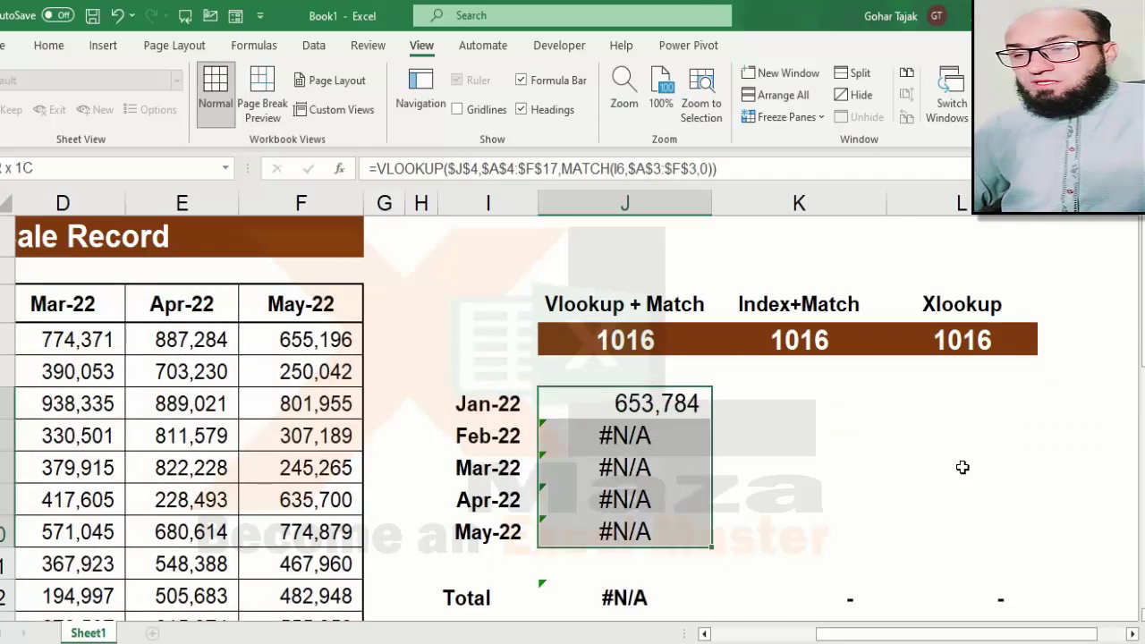
pyautogui.hotkey('ctrl', 'd')
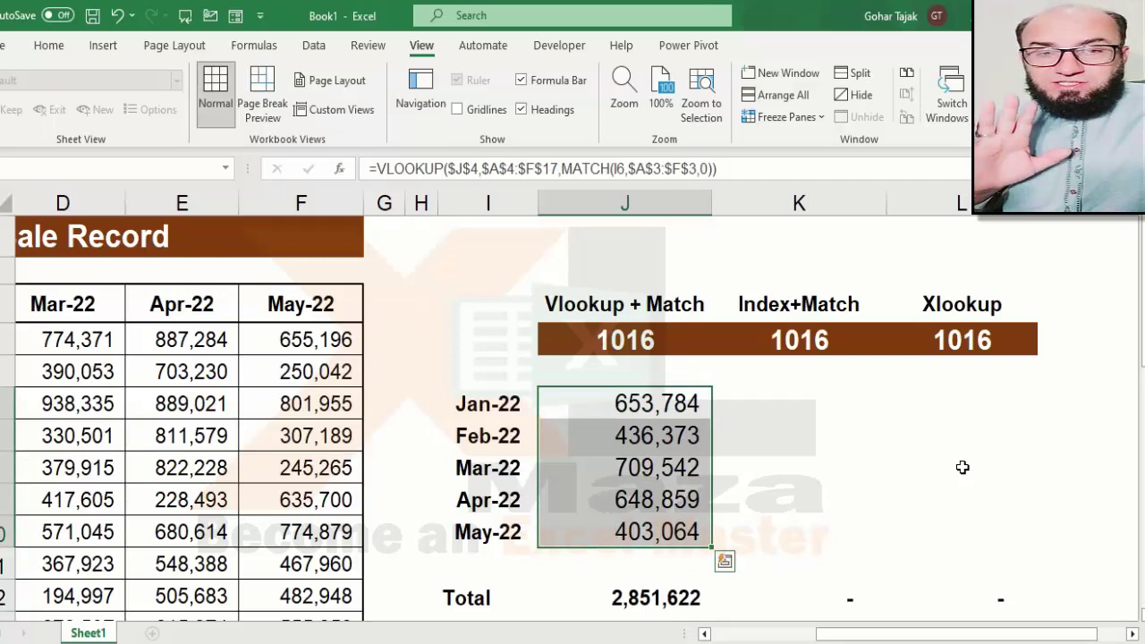
pyautogui.press('Right')
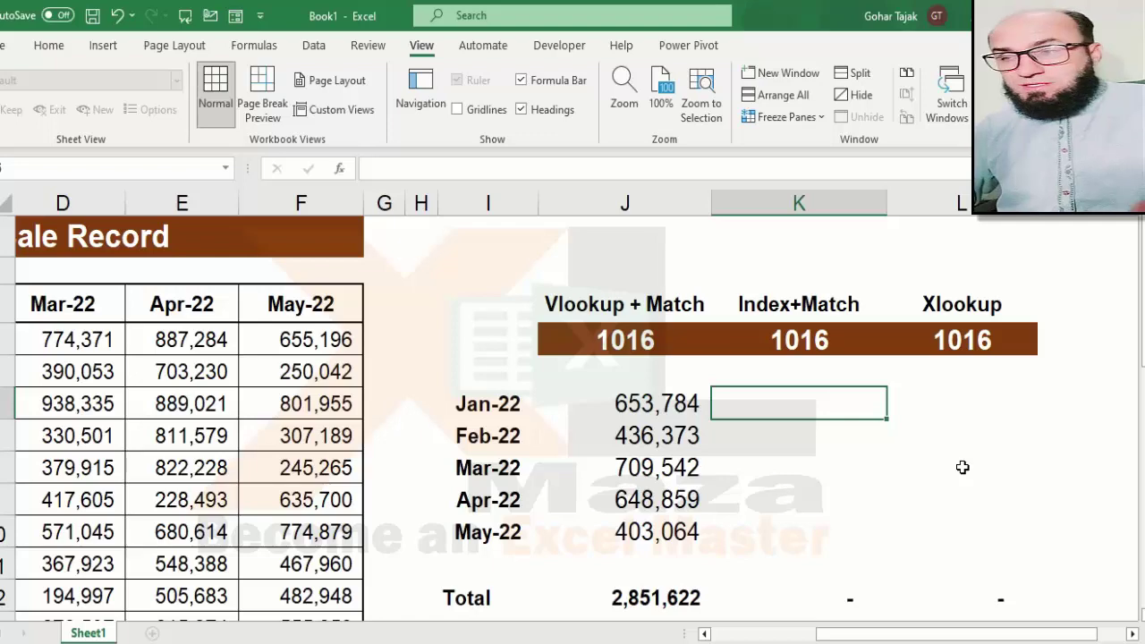
# Start =INDEX in K6 using the sales table A4:F17 as its array.
pyautogui.keyDown('ctrl'); pyautogui.scroll(-2, 962, 468); pyautogui.keyUp('ctrl')
pyautogui.write('=')
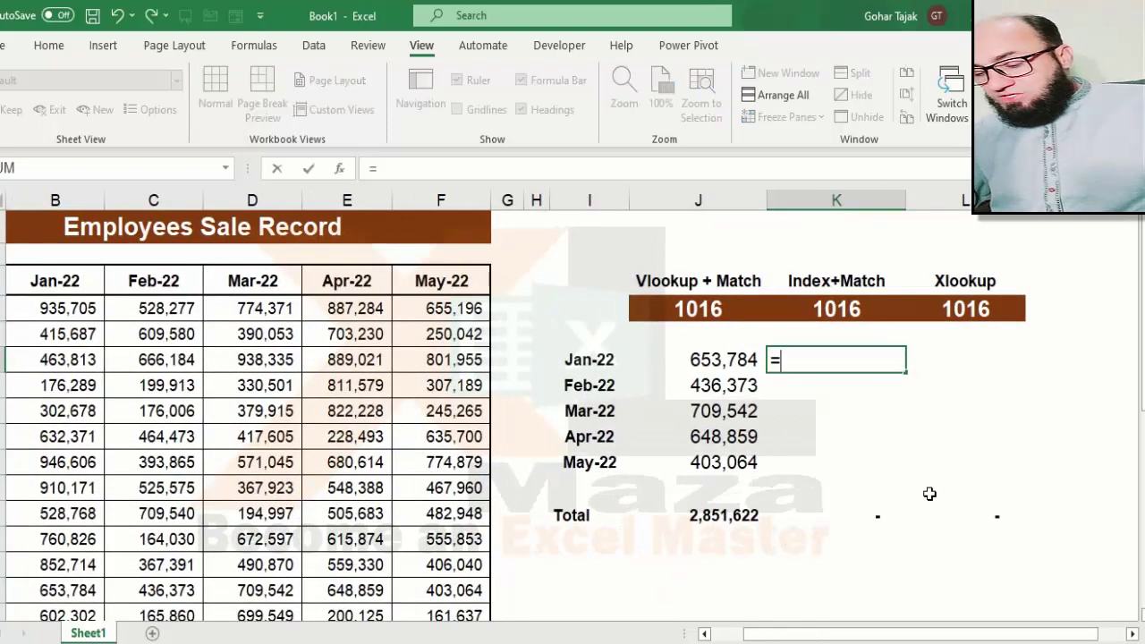
pyautogui.write('ind')
pyautogui.press('Tab')
pyautogui.press('Left')
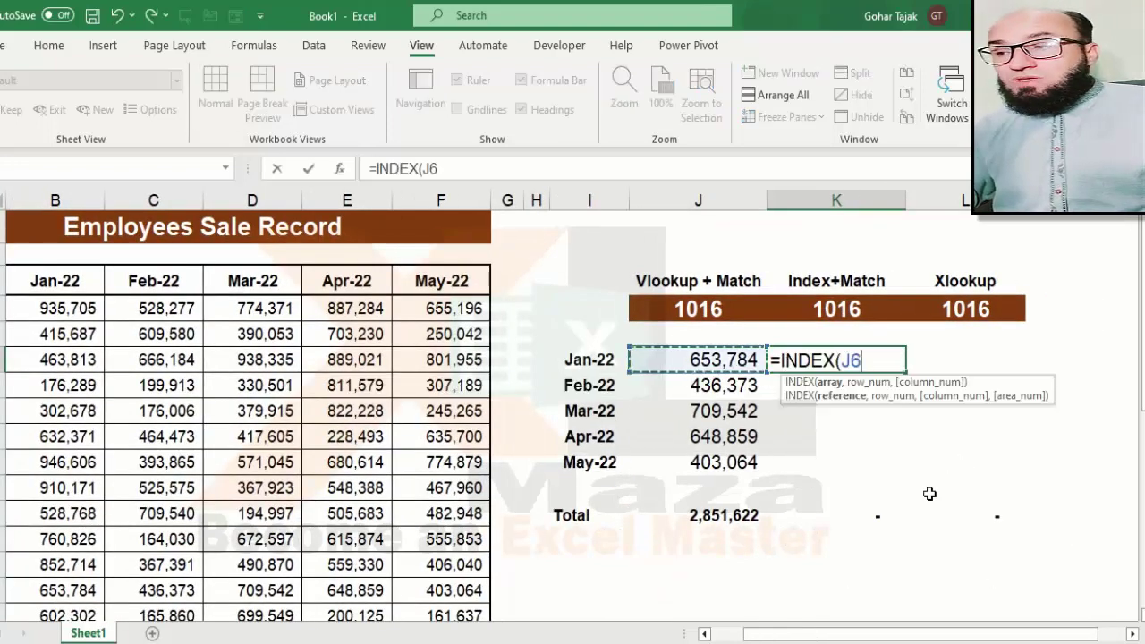
pyautogui.press('Left')
pyautogui.press('Left')
pyautogui.press('Left')
pyautogui.press('Up')
pyautogui.press('Up')
pyautogui.hotkey('ctrl', 'shift', 'Right')
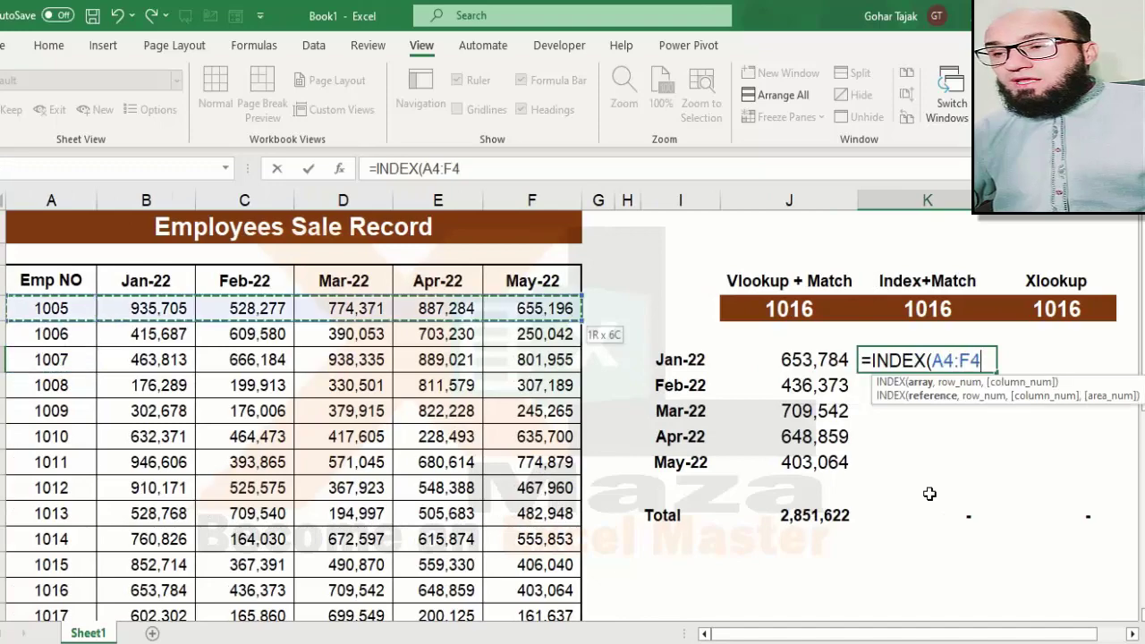
pyautogui.hotkey('shift', 'Down')
pyautogui.hotkey('shift', 'Down')
pyautogui.hotkey('shift', 'Down')
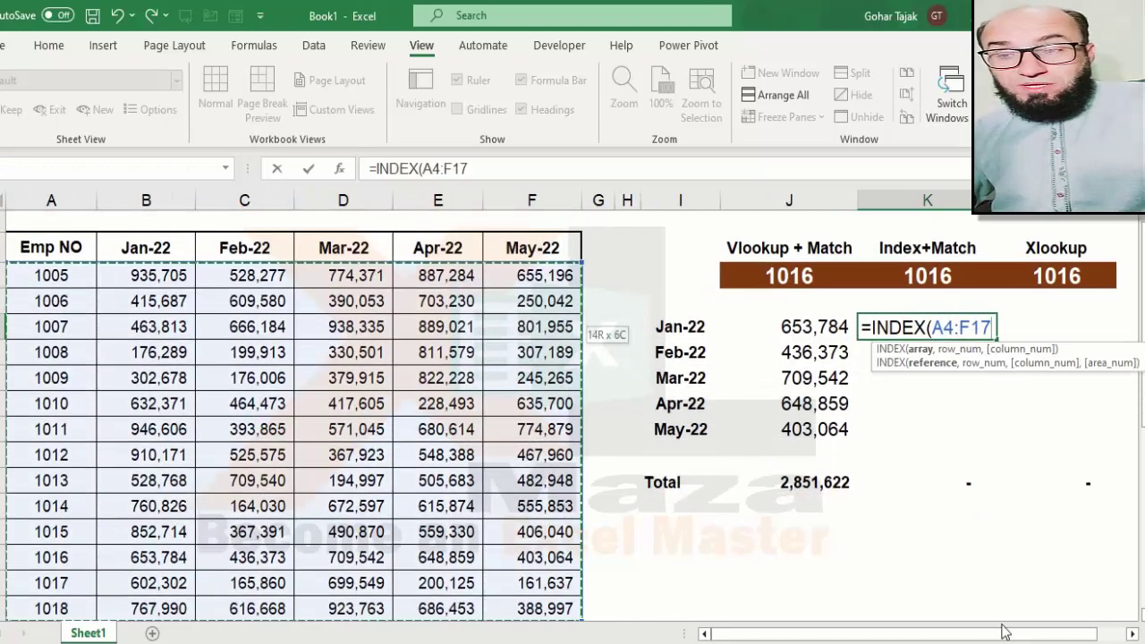
pyautogui.moveTo(1002, 634); pyautogui.dragTo(1067, 635)
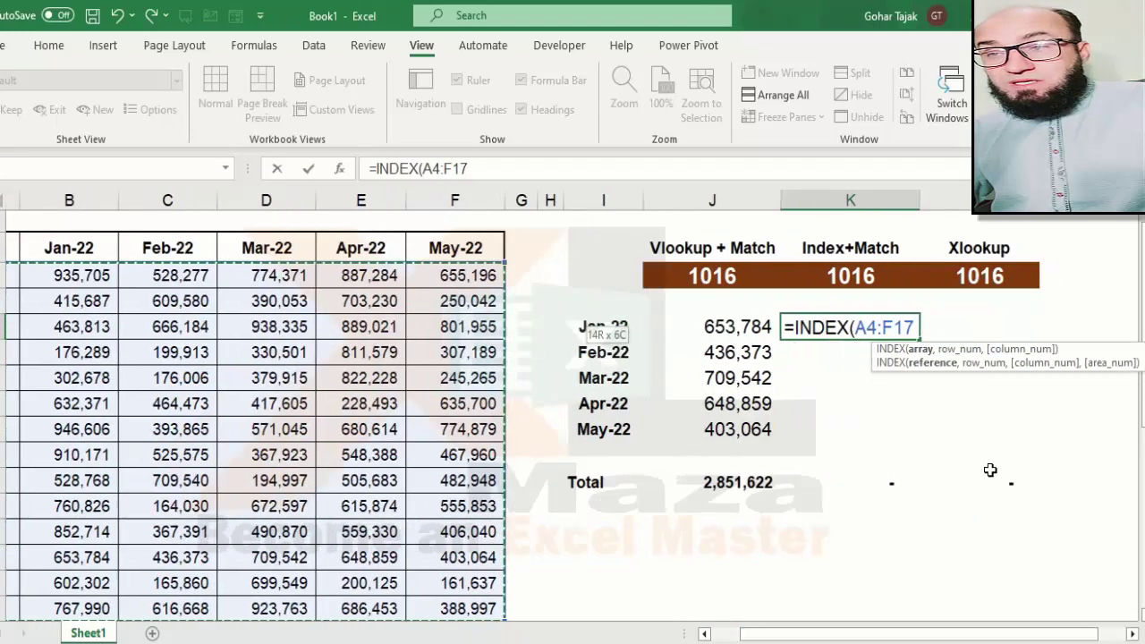
pyautogui.moveTo(1067, 635); pyautogui.dragTo(1050, 634)
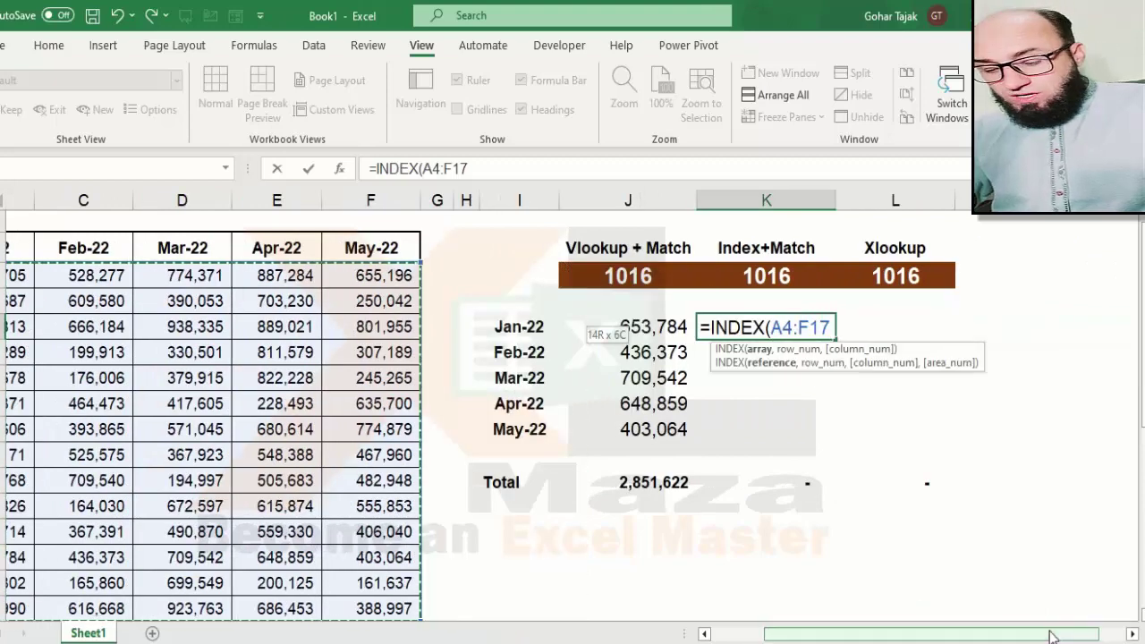
pyautogui.write(',')
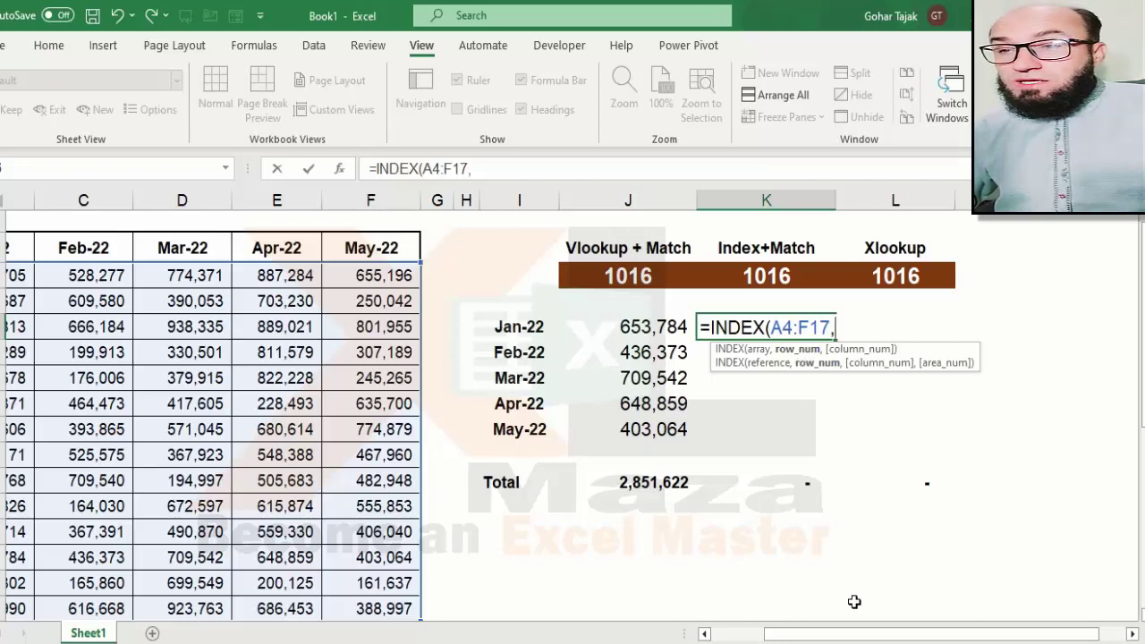
# Add the row lookup MATCH($K$4,$A$4:$A$17,0) and begin a second MATCH for the column.
pyautogui.write('match')
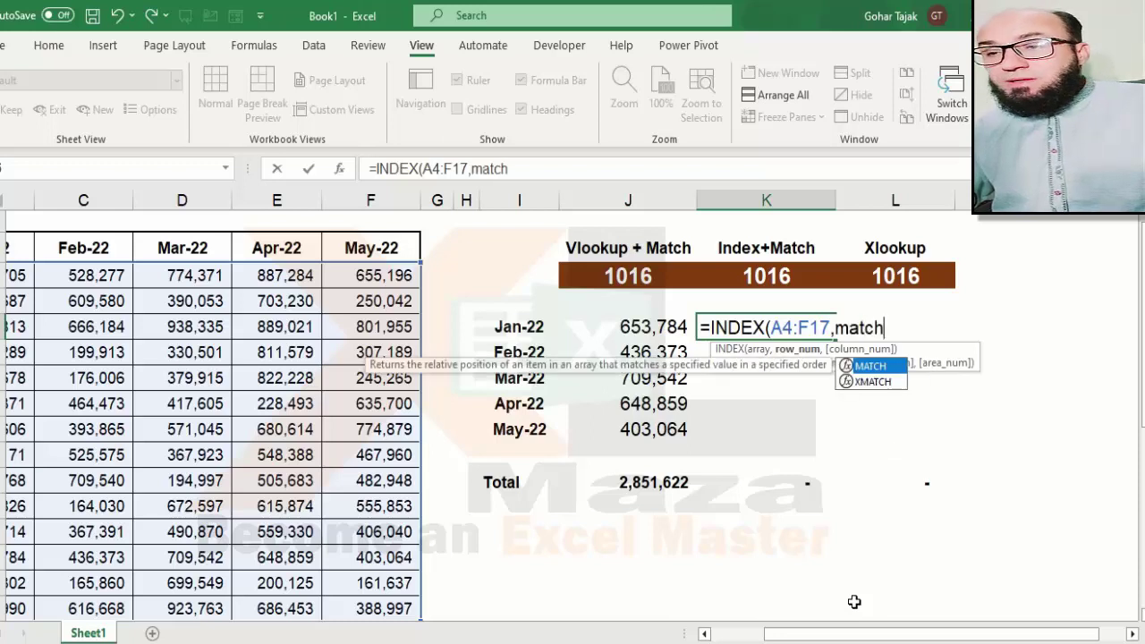
pyautogui.press('Tab')
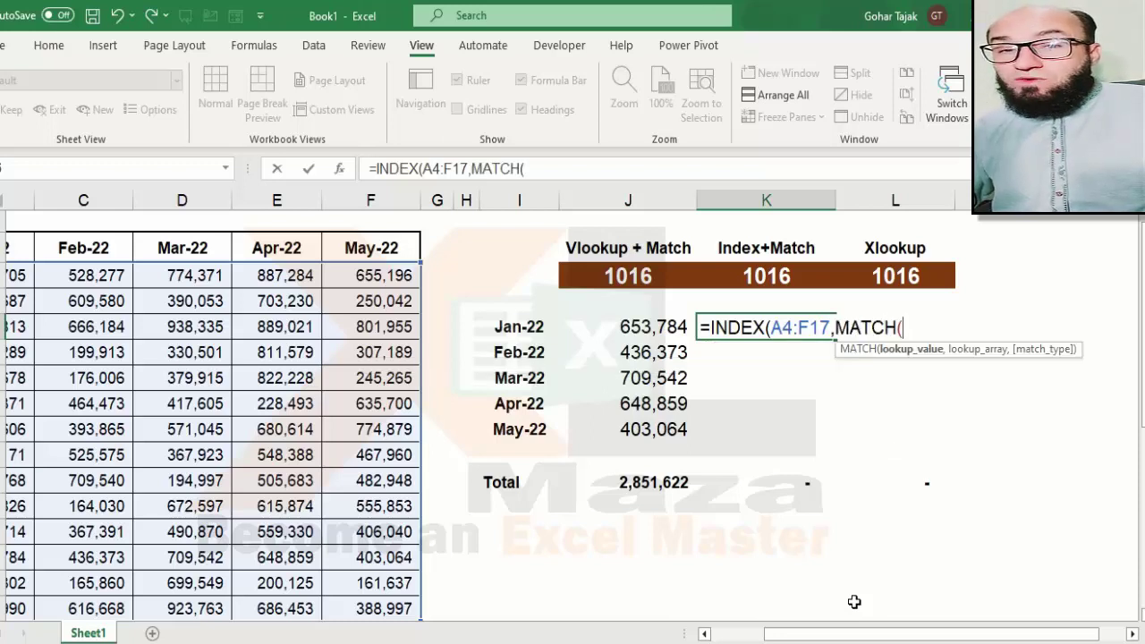
pyautogui.click(756, 281)
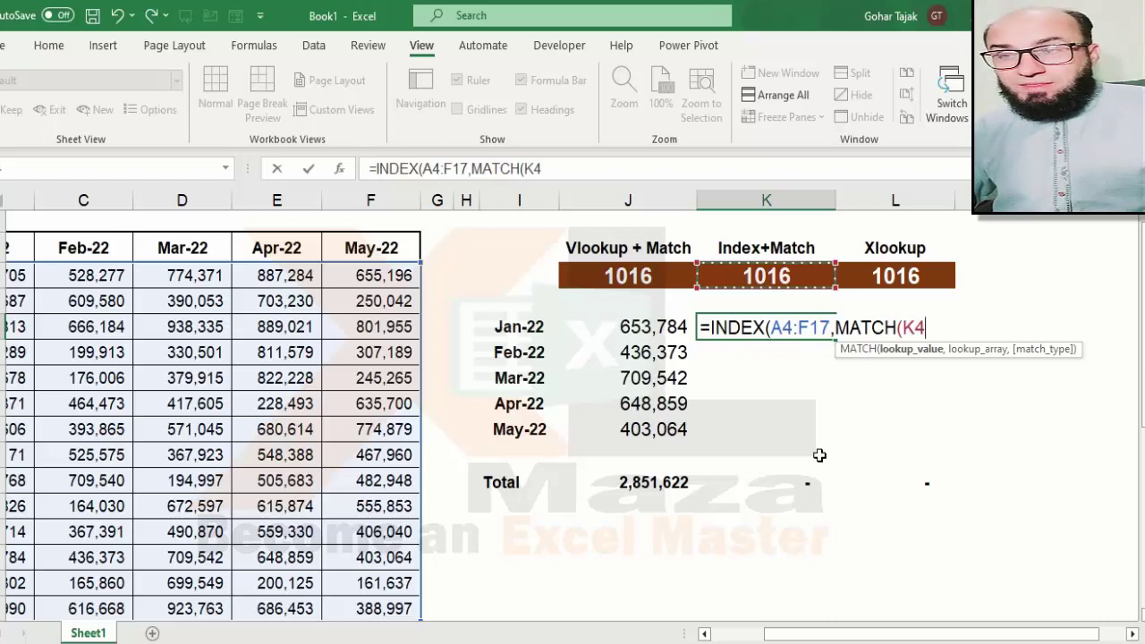
pyautogui.press('F4')
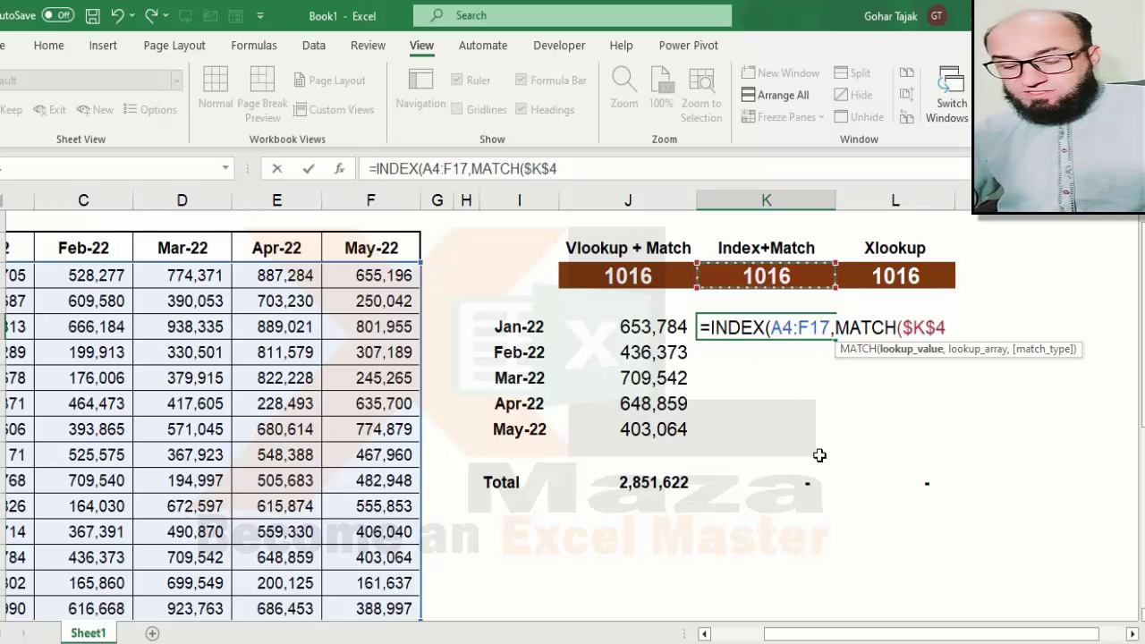
pyautogui.write(',')
pyautogui.click(11, 301)
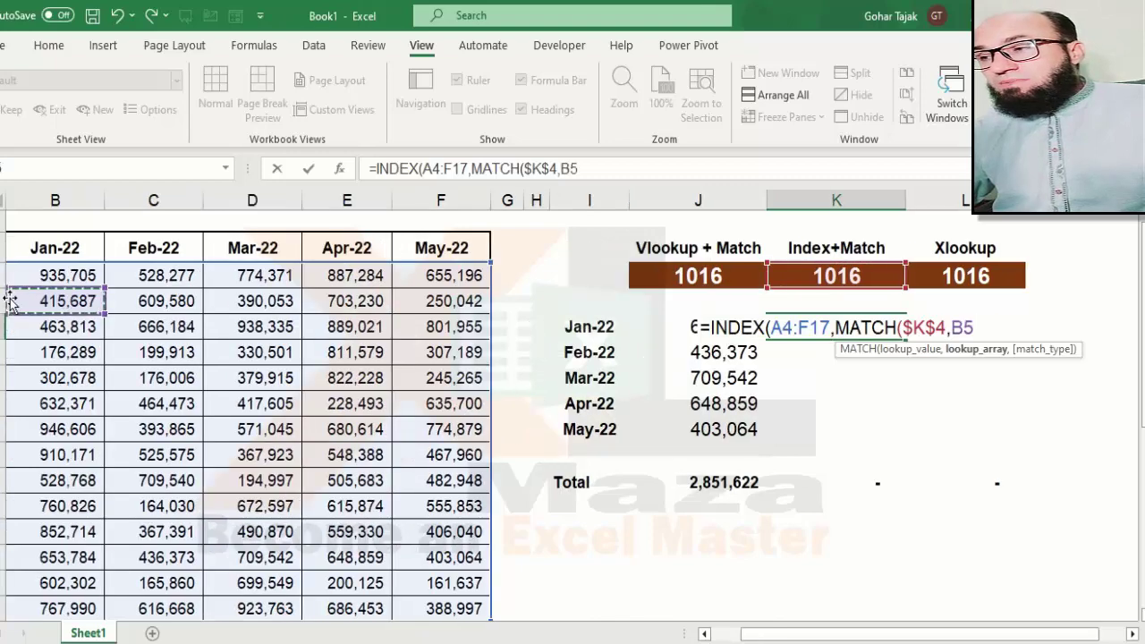
pyautogui.press('Up')
pyautogui.press('Left')
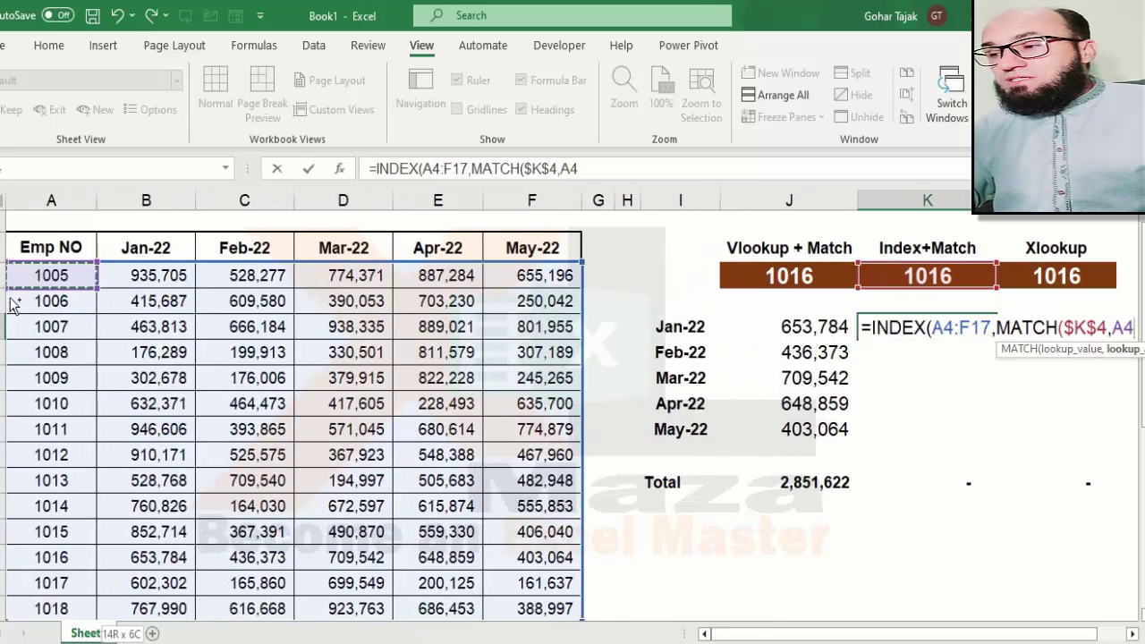
pyautogui.hotkey('ctrl', 'shift', 'Down')
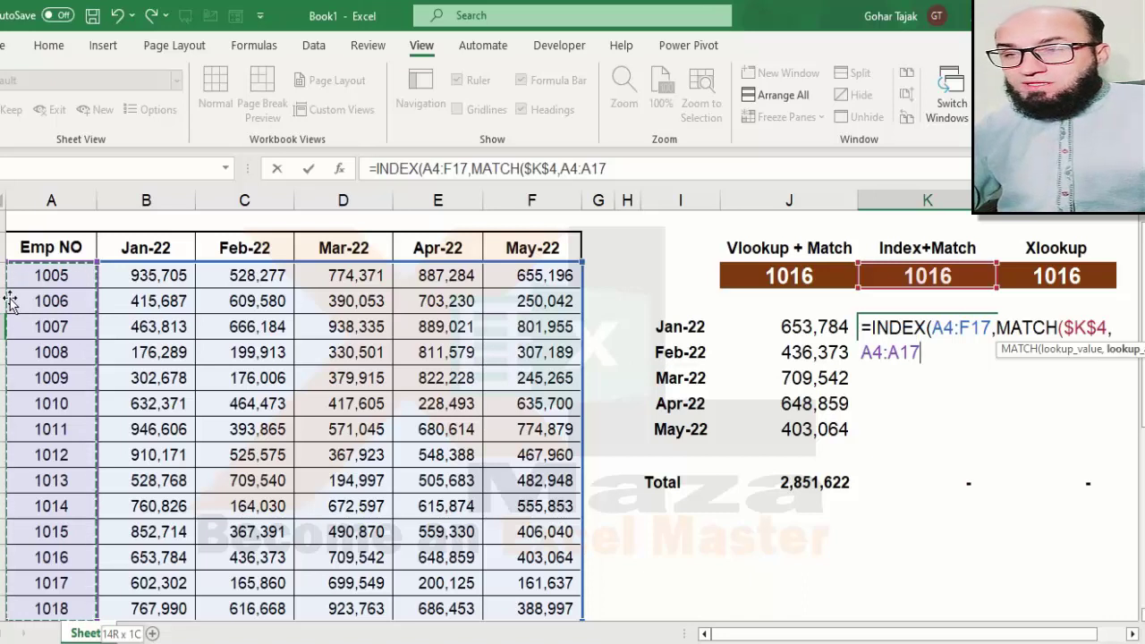
pyautogui.press('F4')
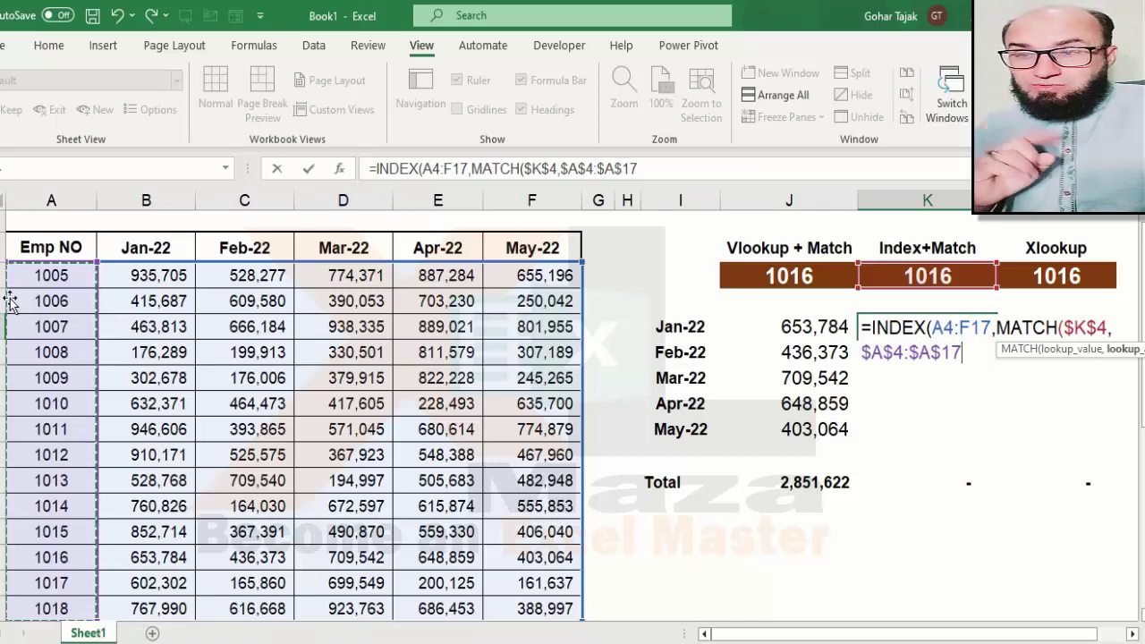
pyautogui.write(',')
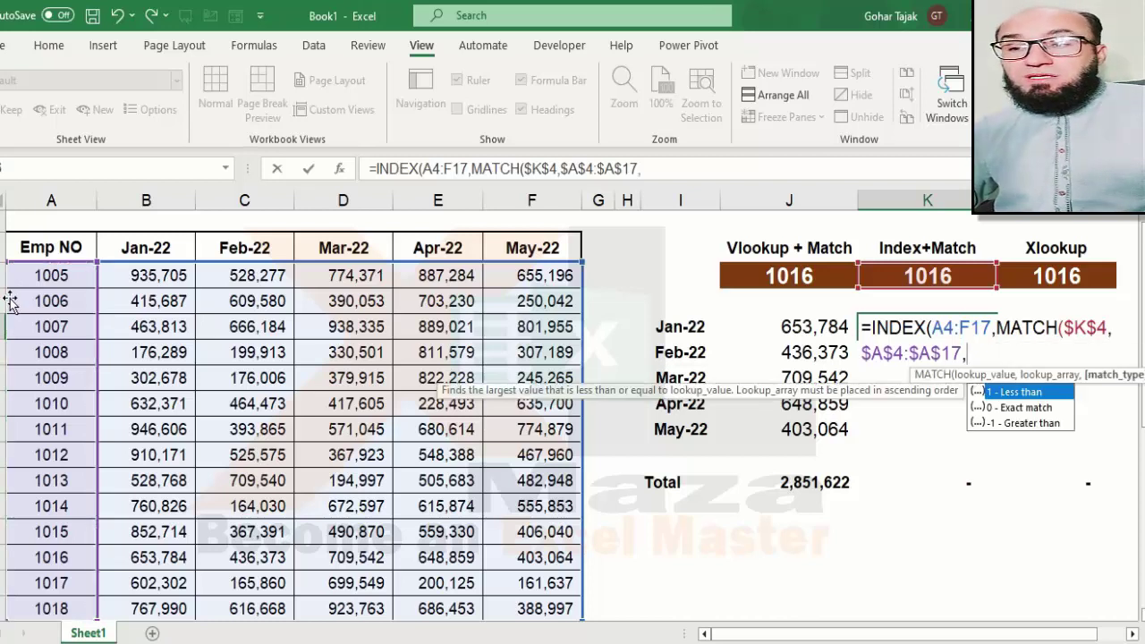
pyautogui.write('0')
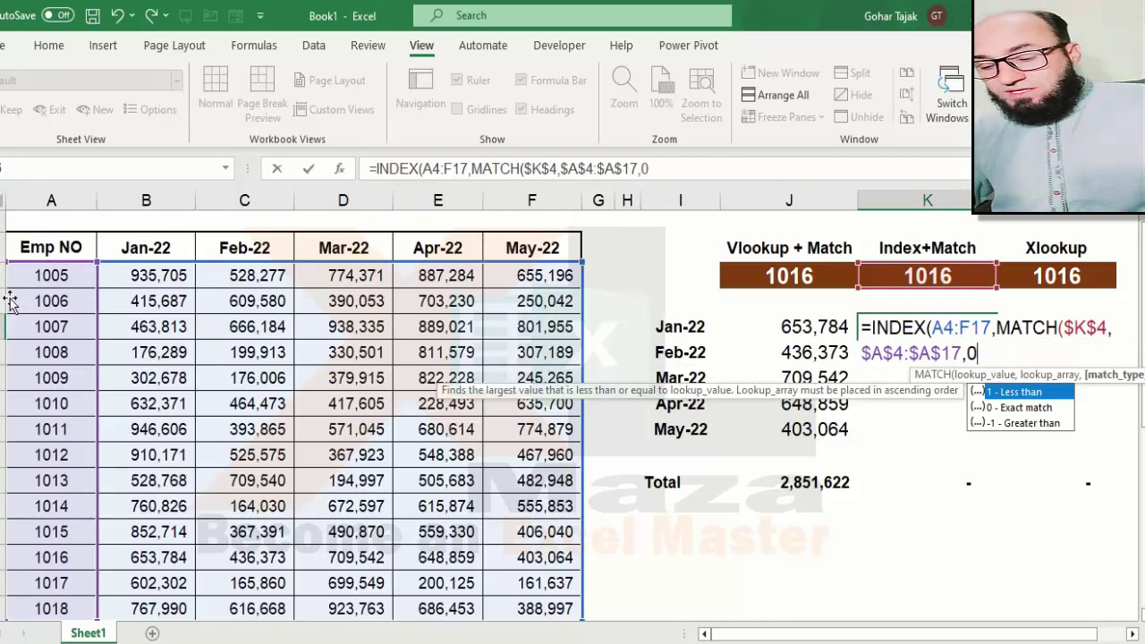
pyautogui.write(')')
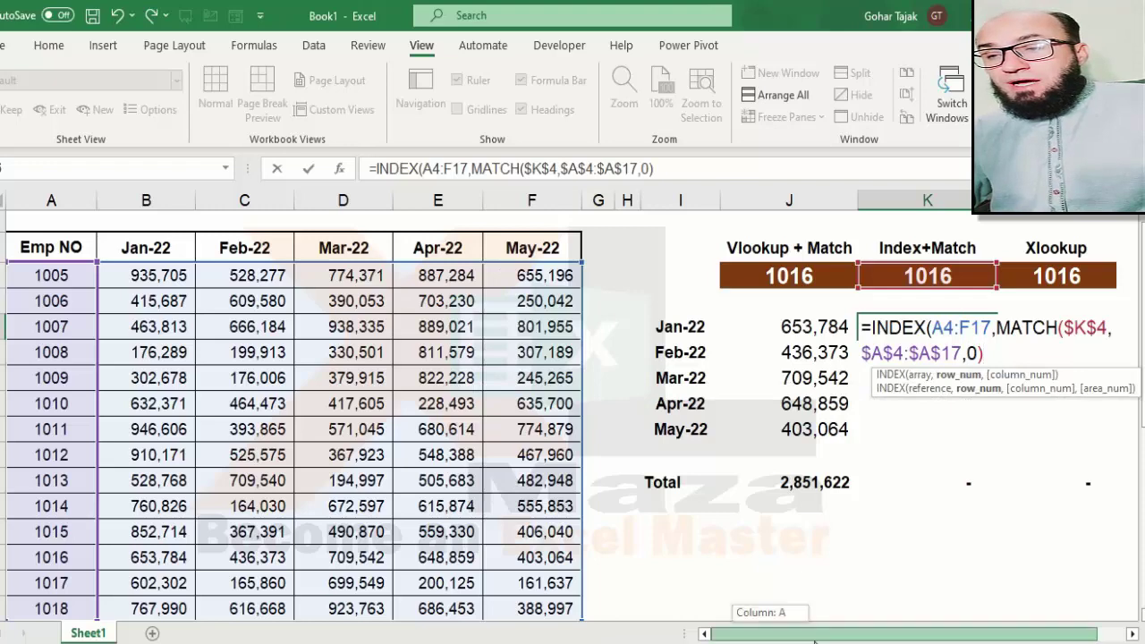
pyautogui.hscroll(1, 979, 635)
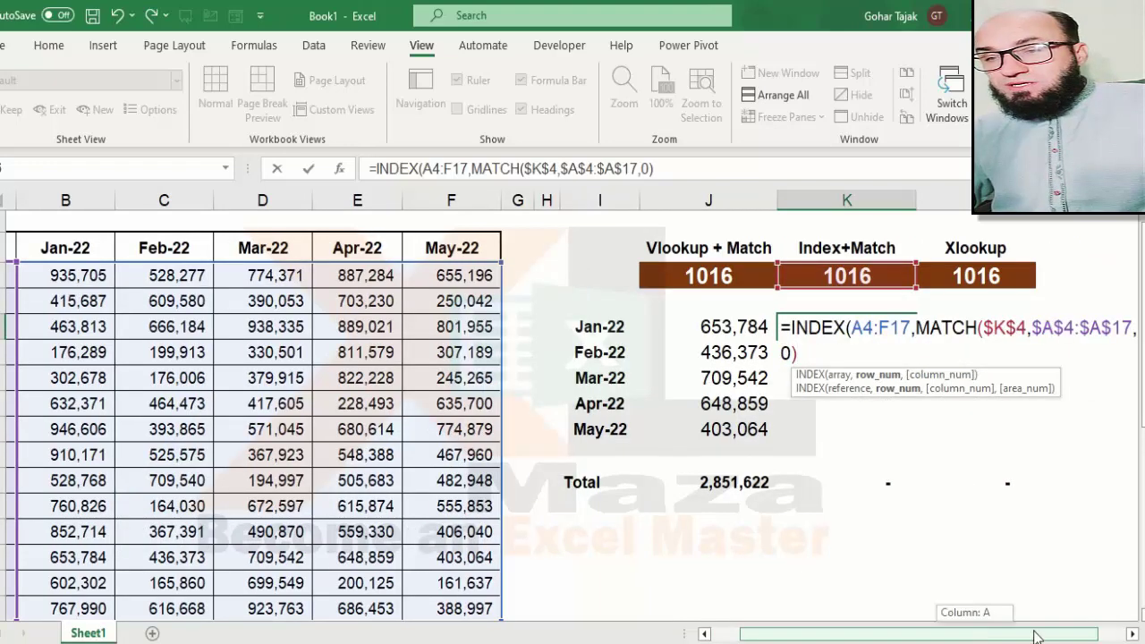
pyautogui.moveTo(980, 636); pyautogui.dragTo(1004, 636)
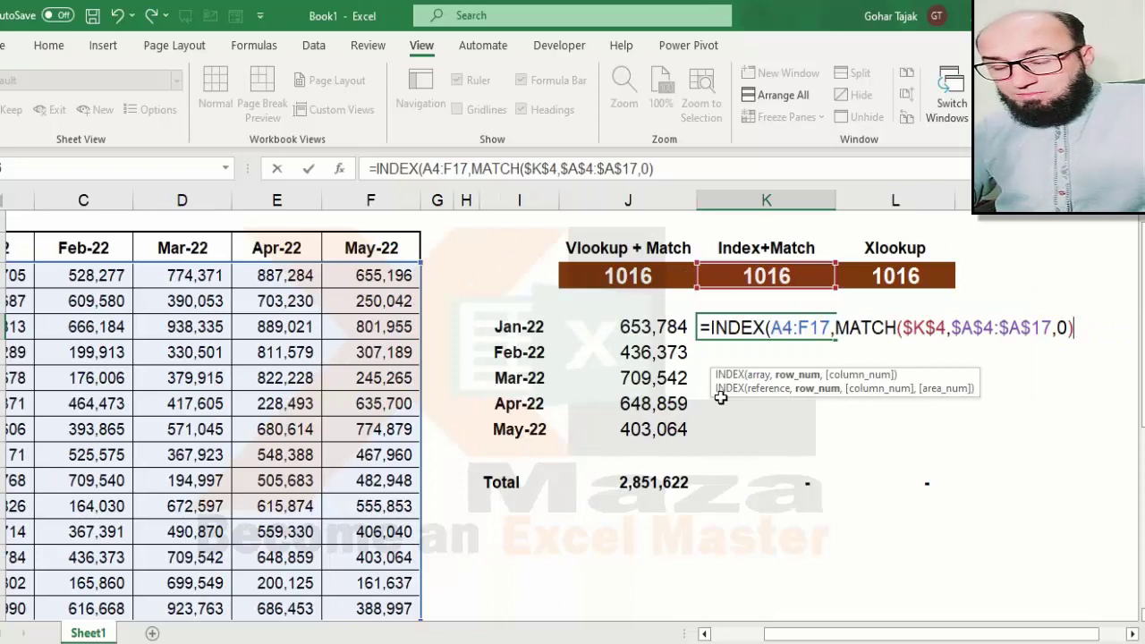
pyautogui.write(',')
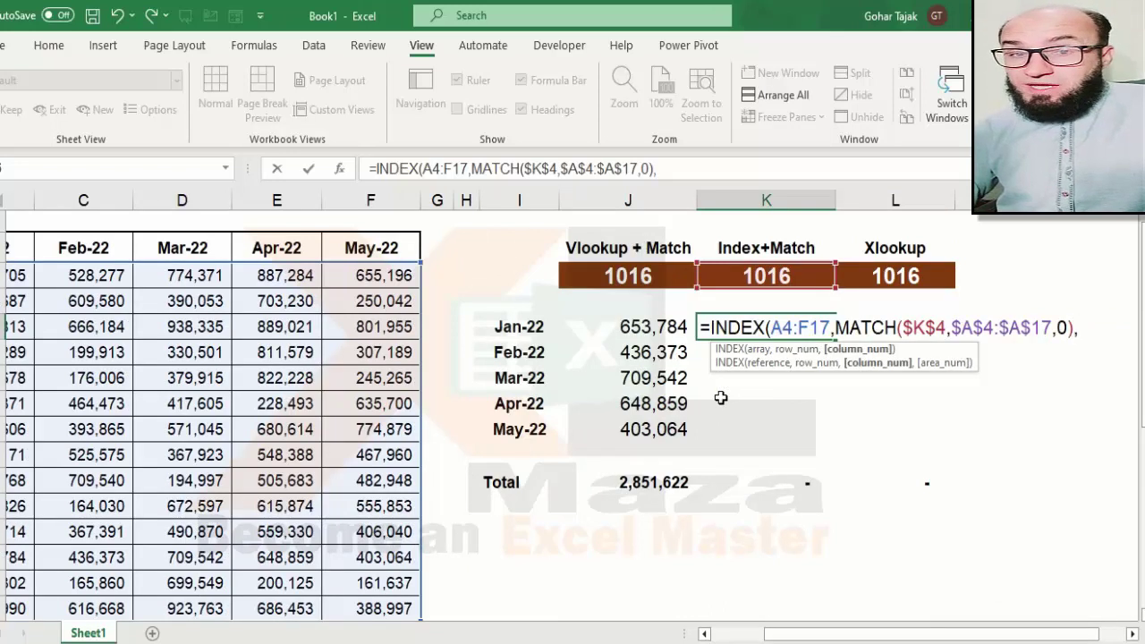
pyautogui.write('match')
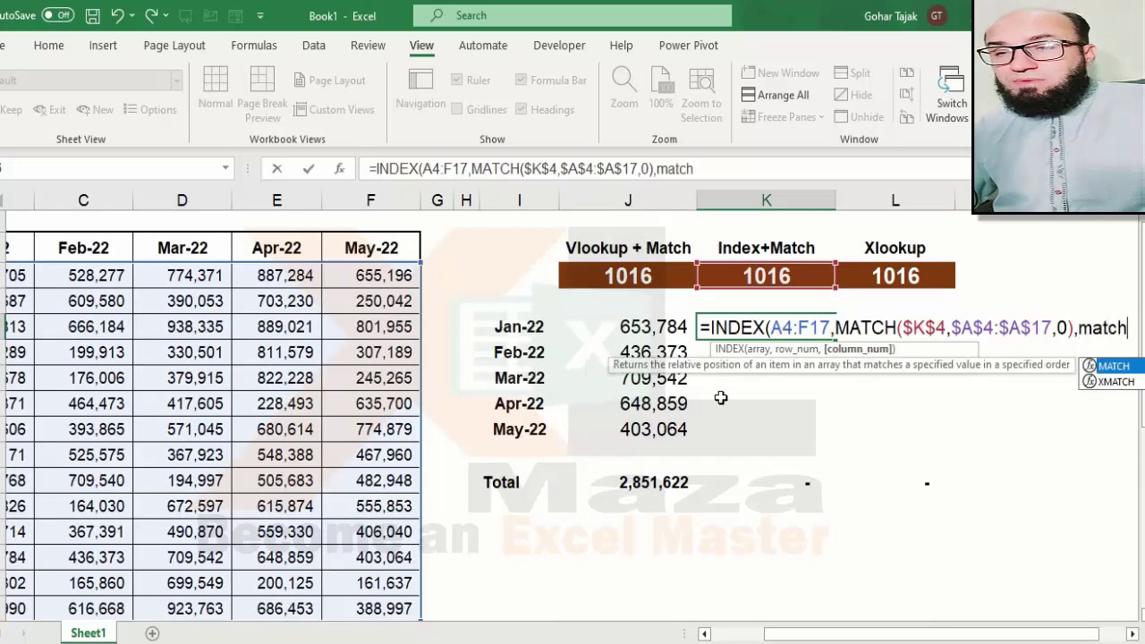
# Complete the column lookup MATCH(I6,$A$3:$F$3,0) so K6 returns 653,784.
pyautogui.press('Tab')
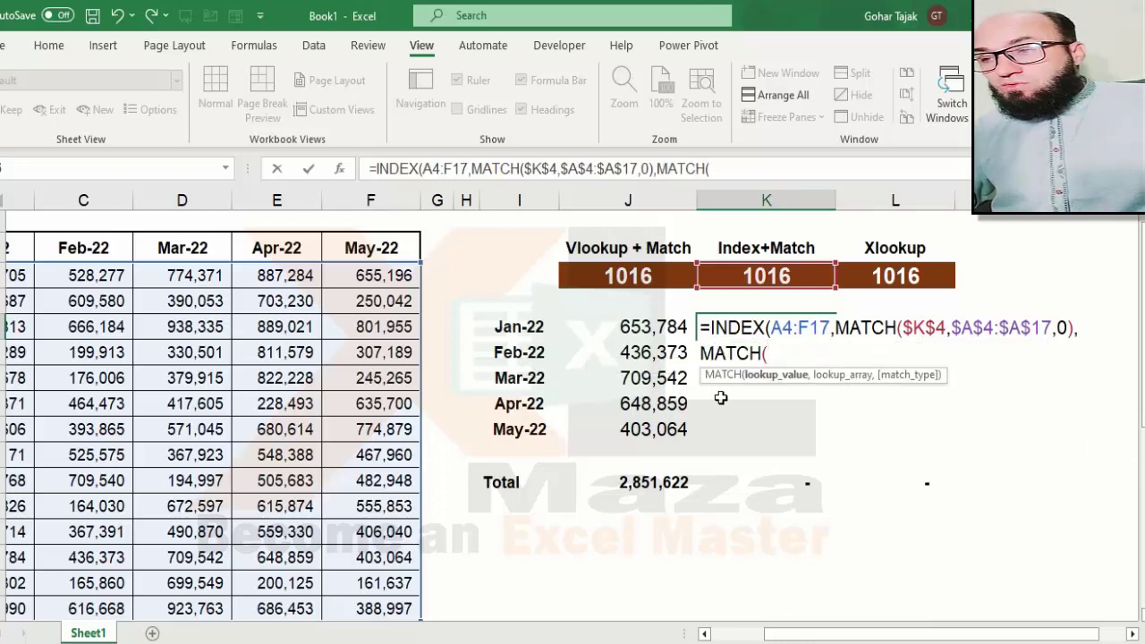
pyautogui.click(522, 326)
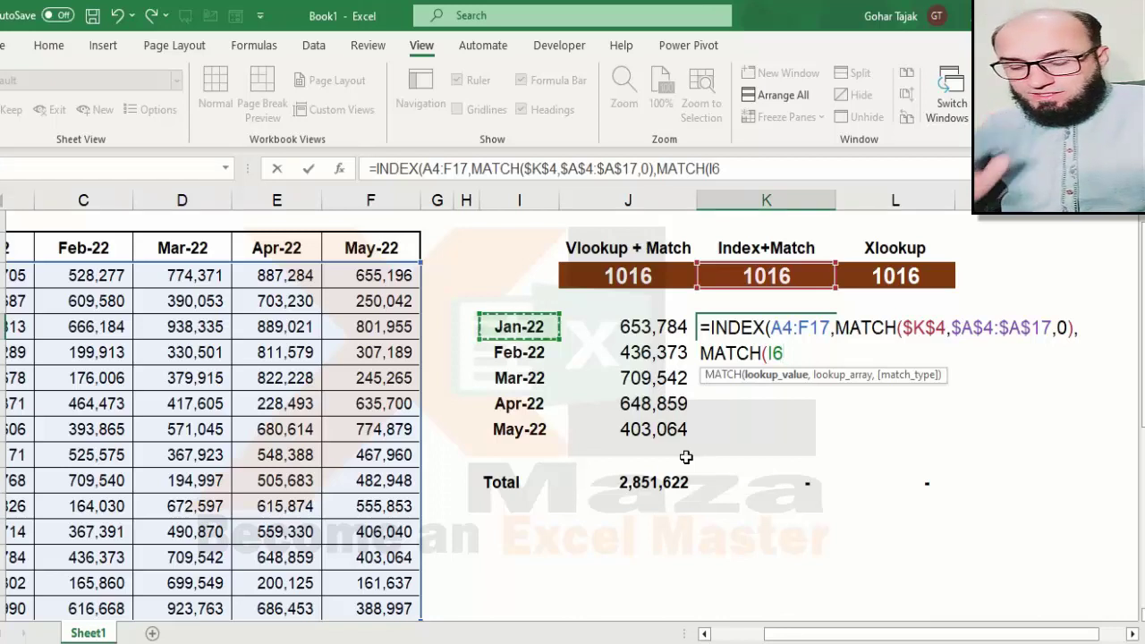
pyautogui.write(',')
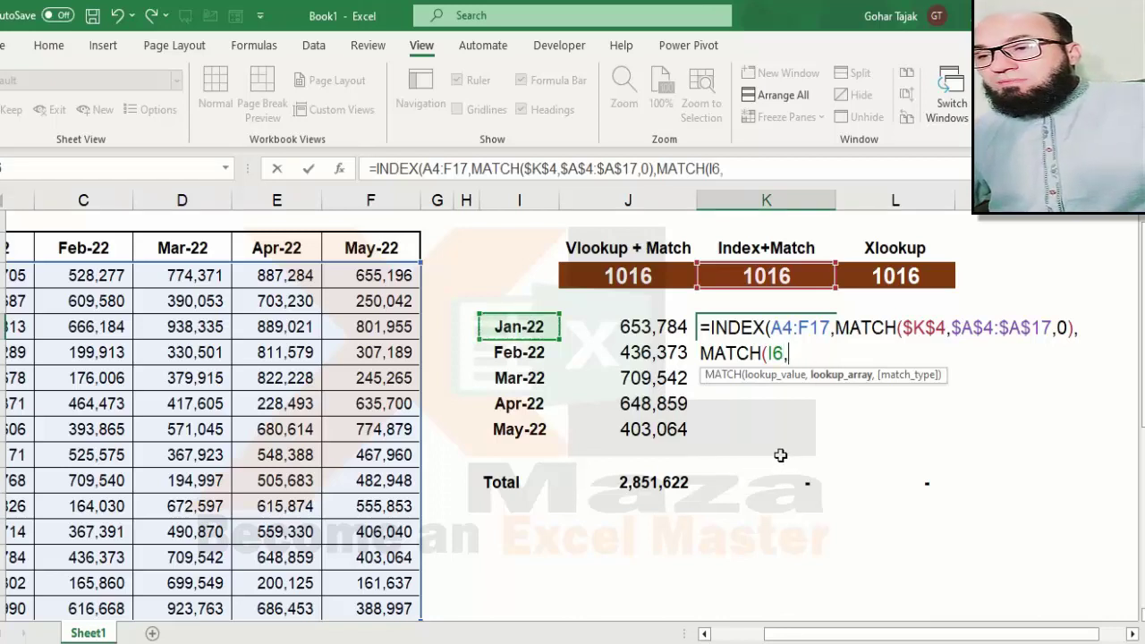
pyautogui.click(51, 243)
pyautogui.press('Left')
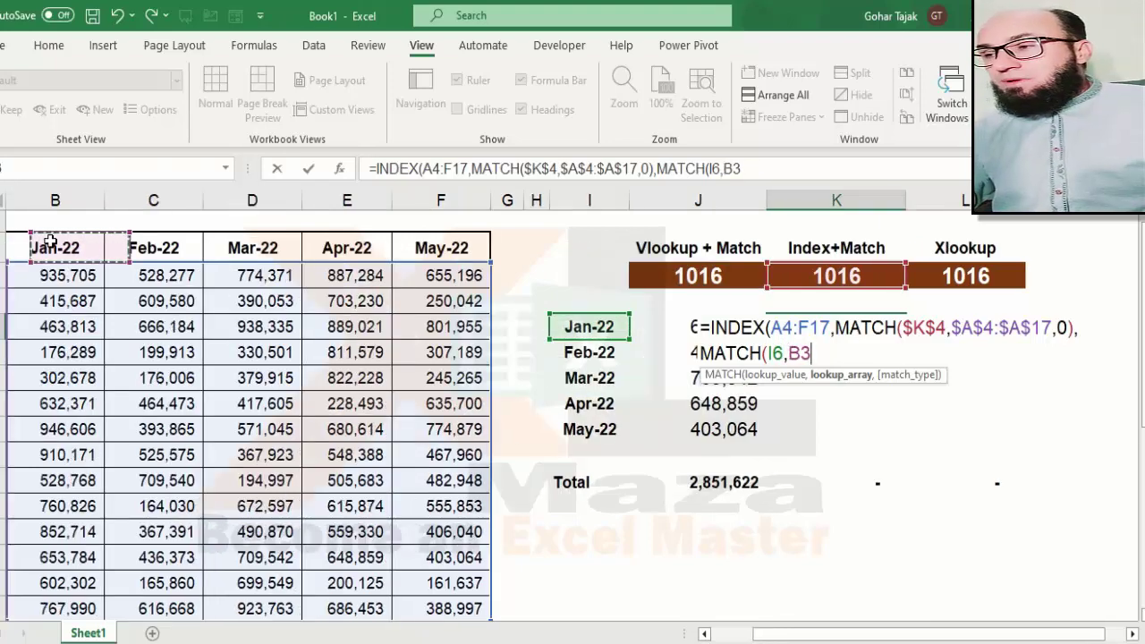
pyautogui.press('Left')
pyautogui.hotkey('ctrl', 'shift', 'Right')
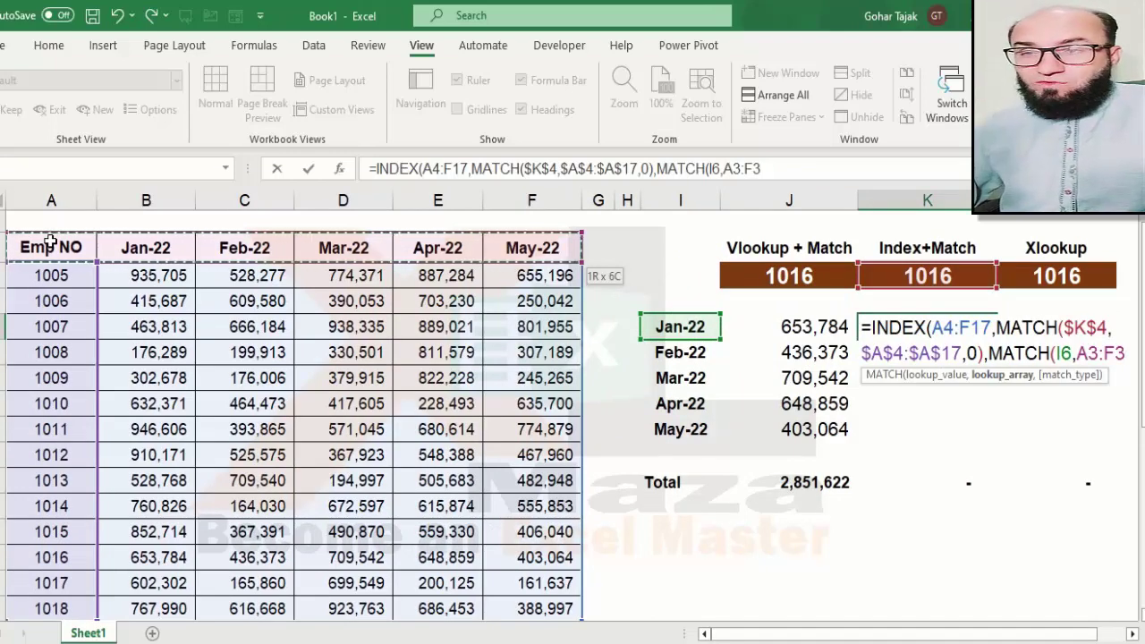
pyautogui.press('F4')
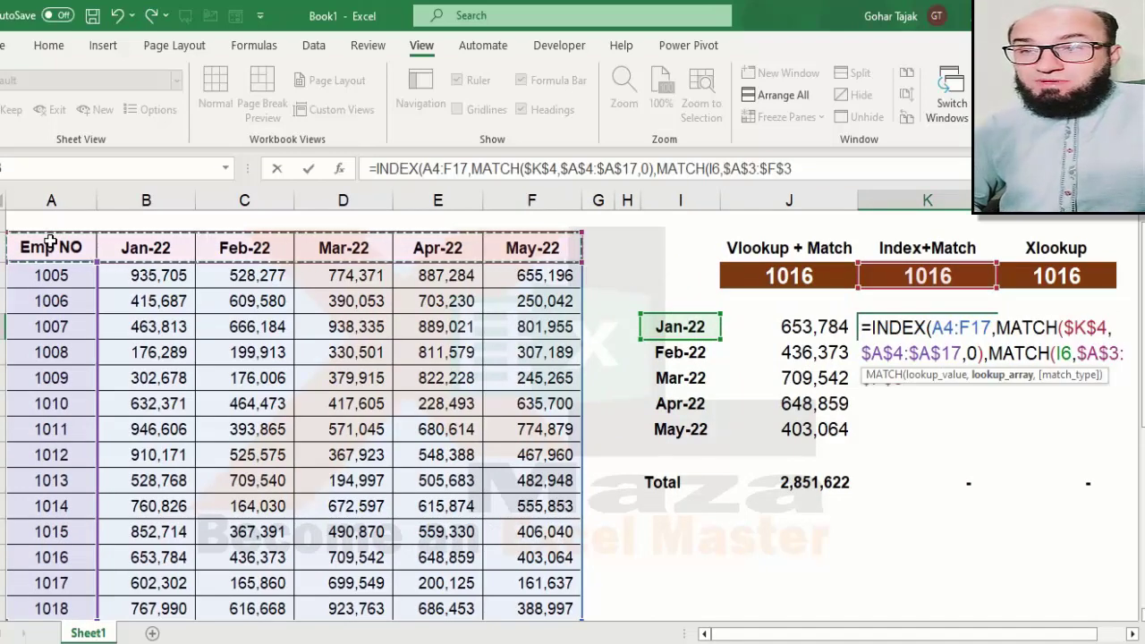
pyautogui.write(',')
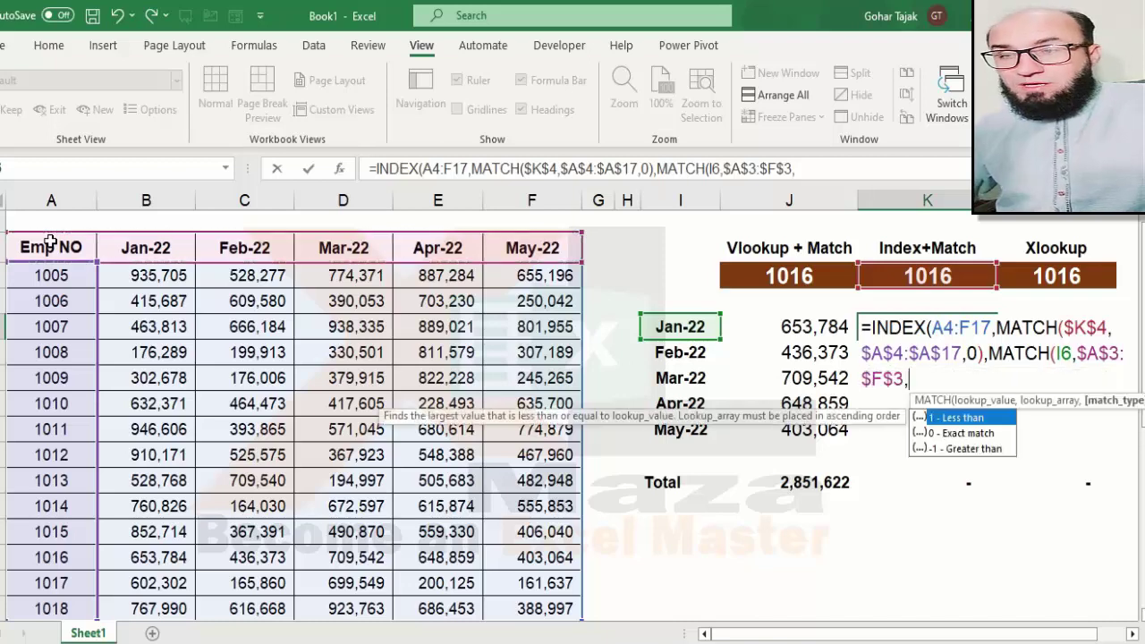
pyautogui.write('0')
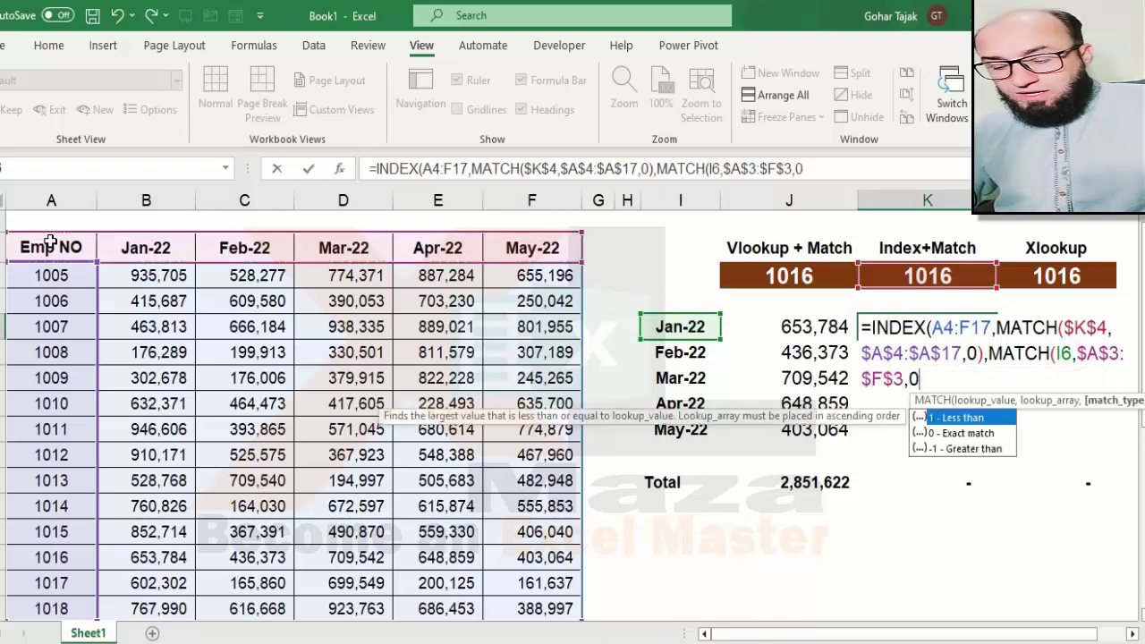
pyautogui.write(')')
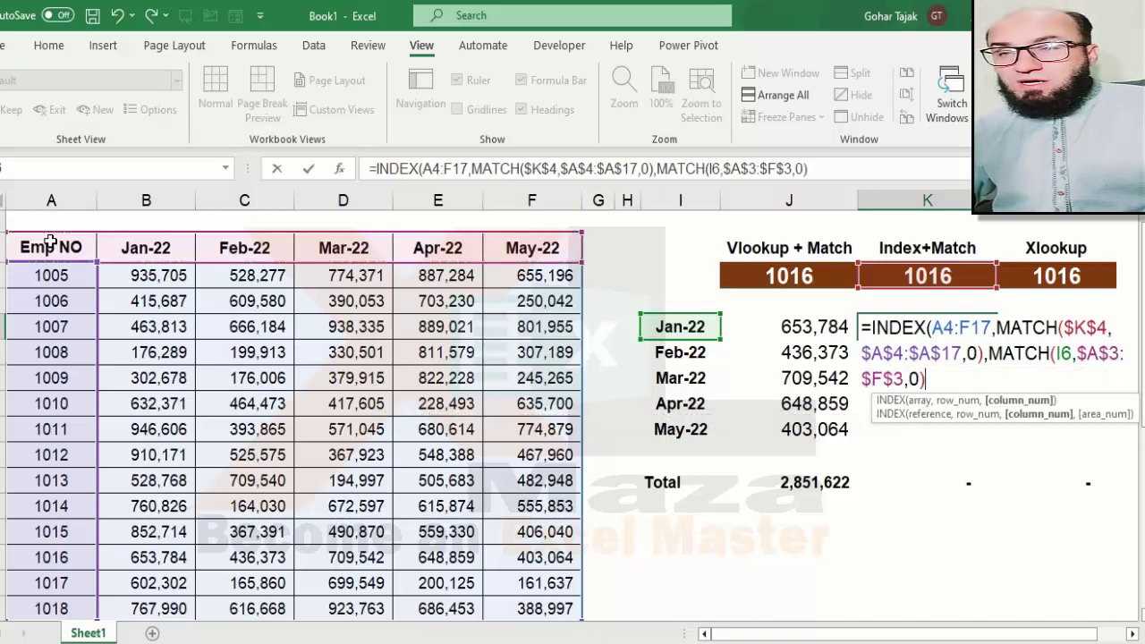
pyautogui.press('Return')
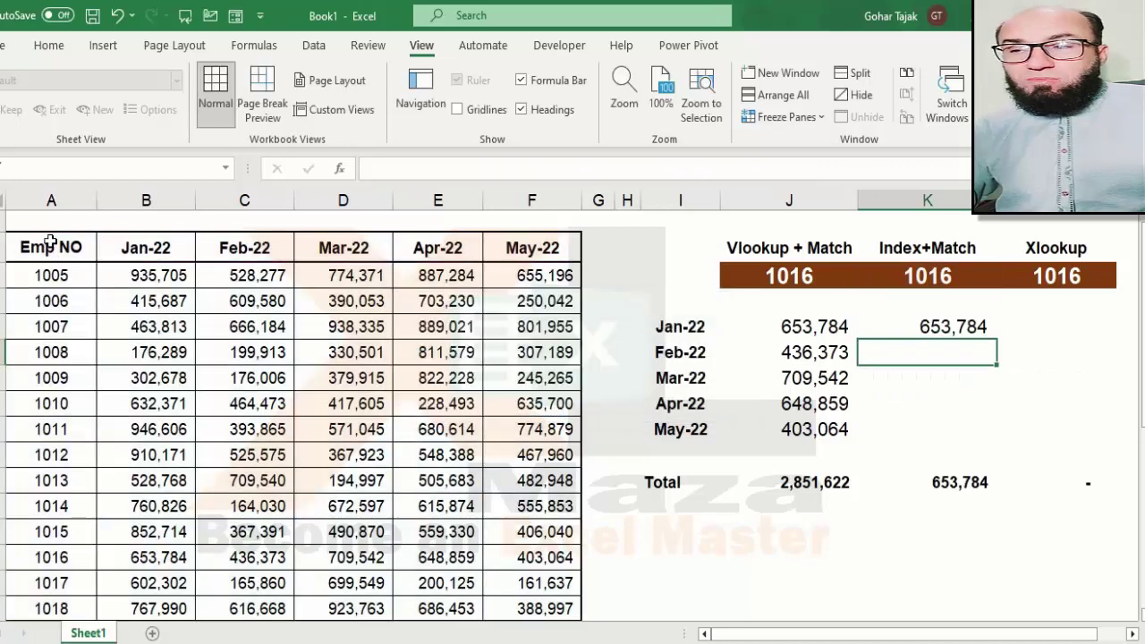
# Copy the Jan-22 INDEX+MATCH formula down through May-22 (K6:K10) with Ctrl+D.
pyautogui.press('Up')
pyautogui.press('Right')
pyautogui.press('Right')
pyautogui.press('Left')
pyautogui.press('Left')
pyautogui.press('Left')
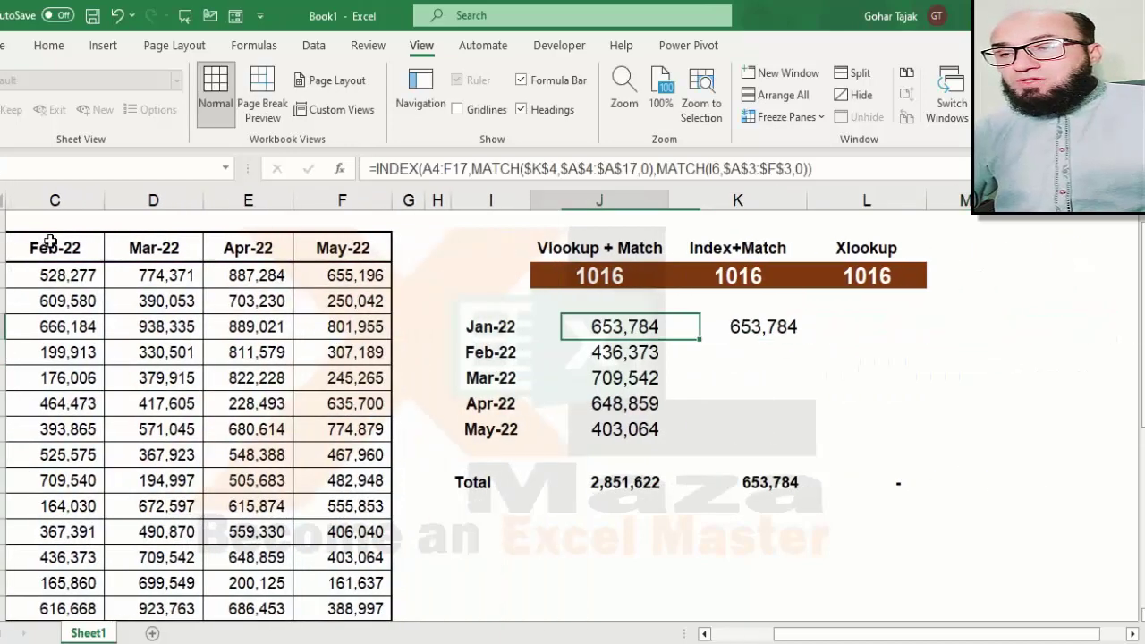
pyautogui.press('Right')
pyautogui.hotkey('shift', 'Down')
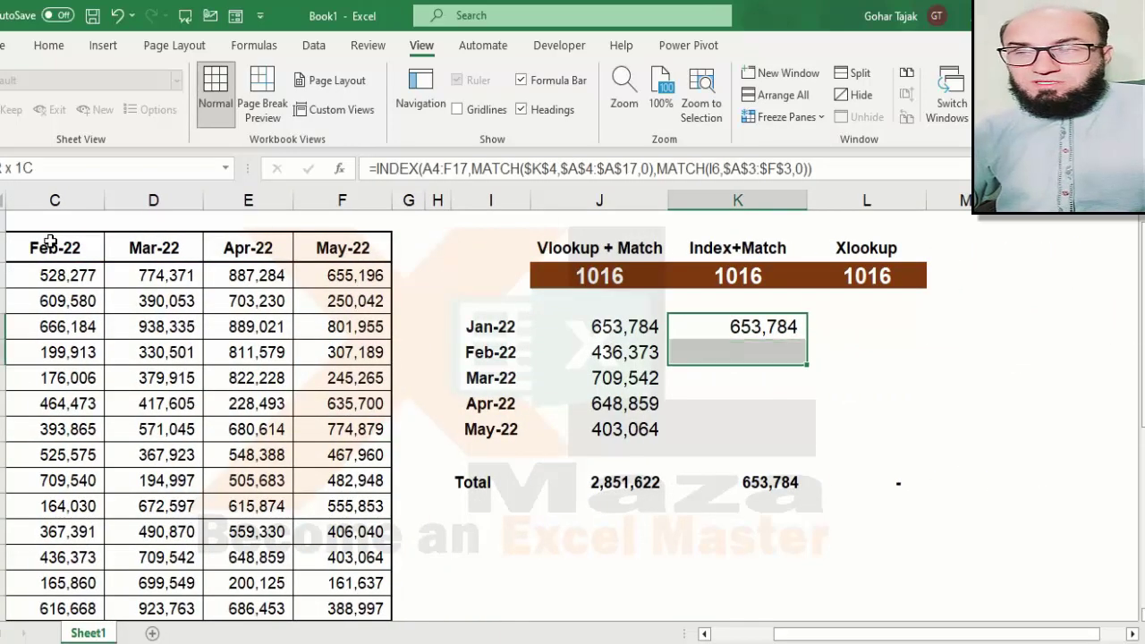
pyautogui.hotkey('shift', 'Down')
pyautogui.hotkey('shift', 'Down')
pyautogui.hotkey('shift', 'Down')
pyautogui.write('d')
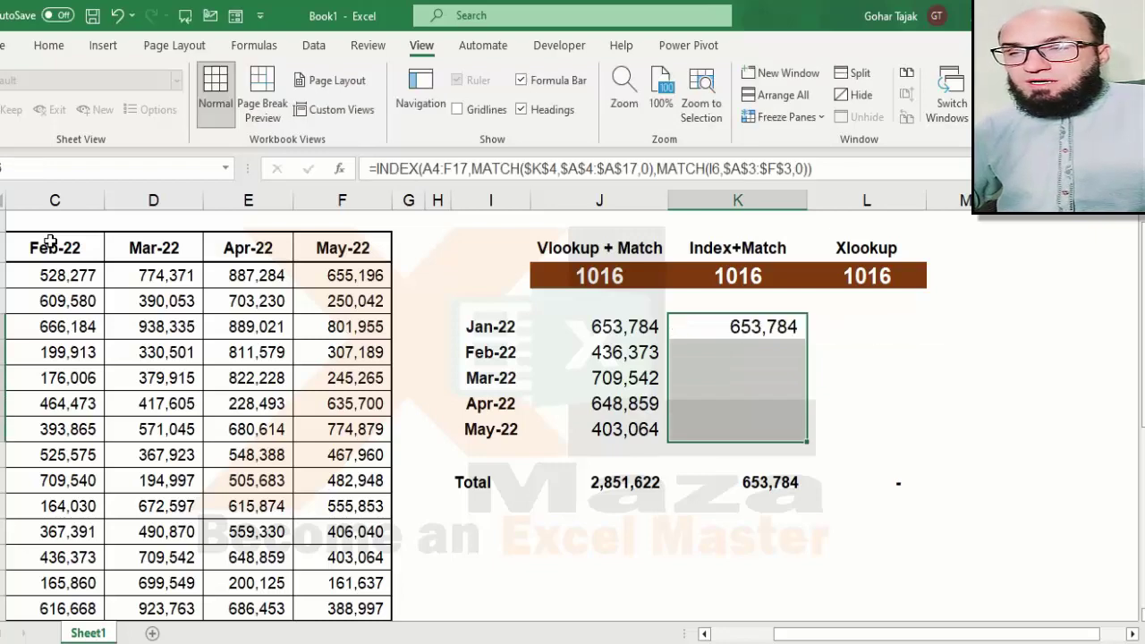
pyautogui.hotkey('ctrl', 'd')
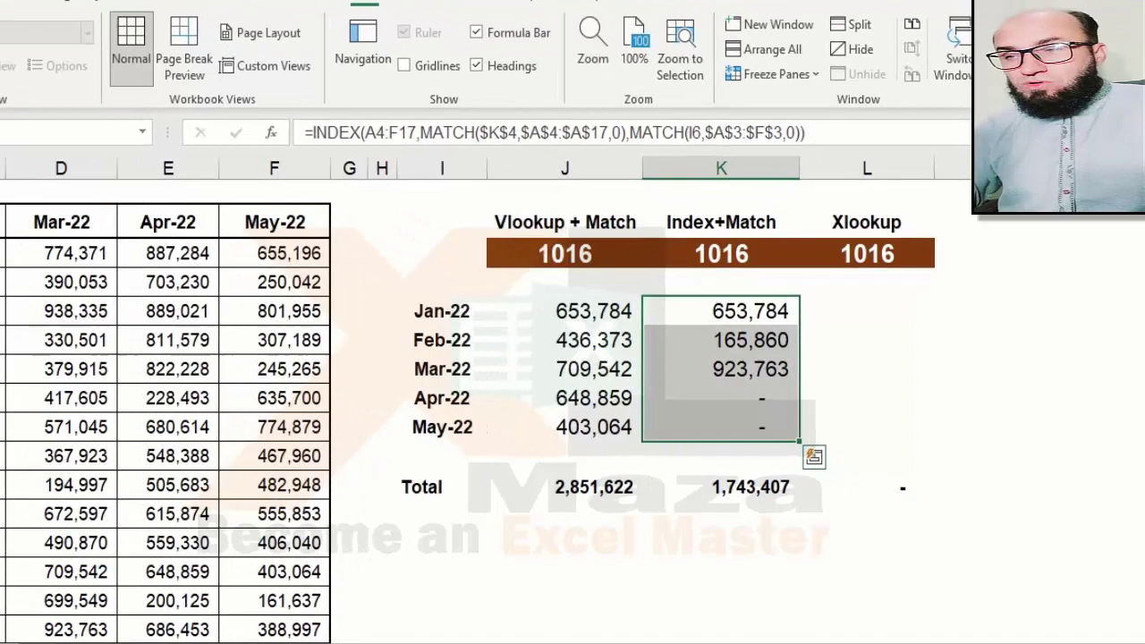
# Inspect the copied month formulas returning wrong values, then reopen the Jan-22 formula for editing.
pyautogui.press('Down')
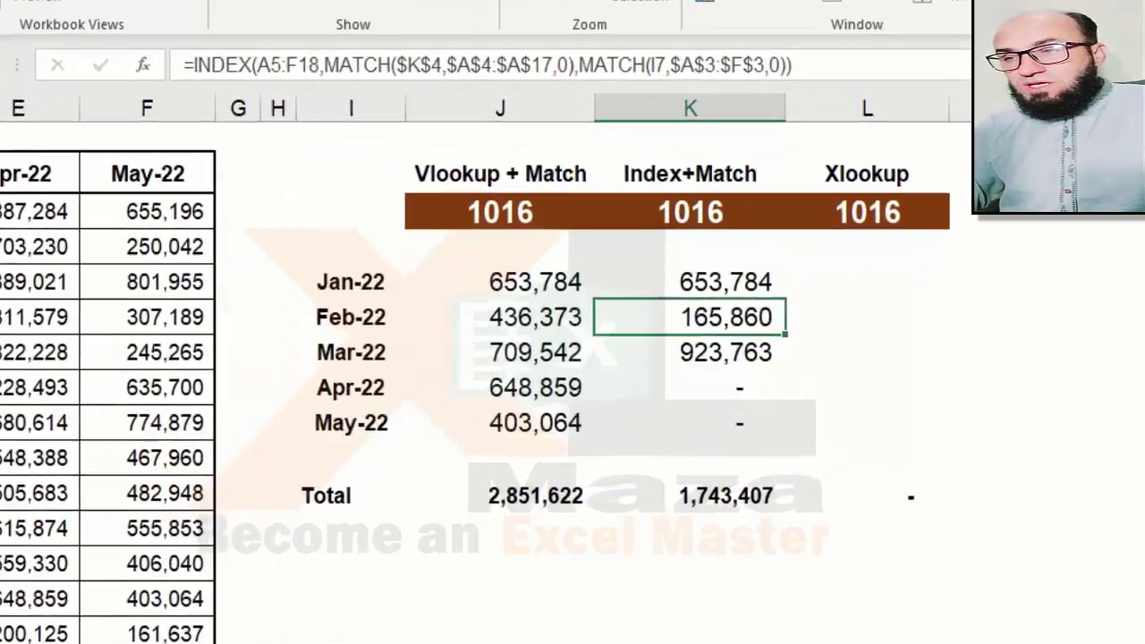
pyautogui.press('Down')
pyautogui.press('Up')
pyautogui.press('Up')
pyautogui.press('F2')
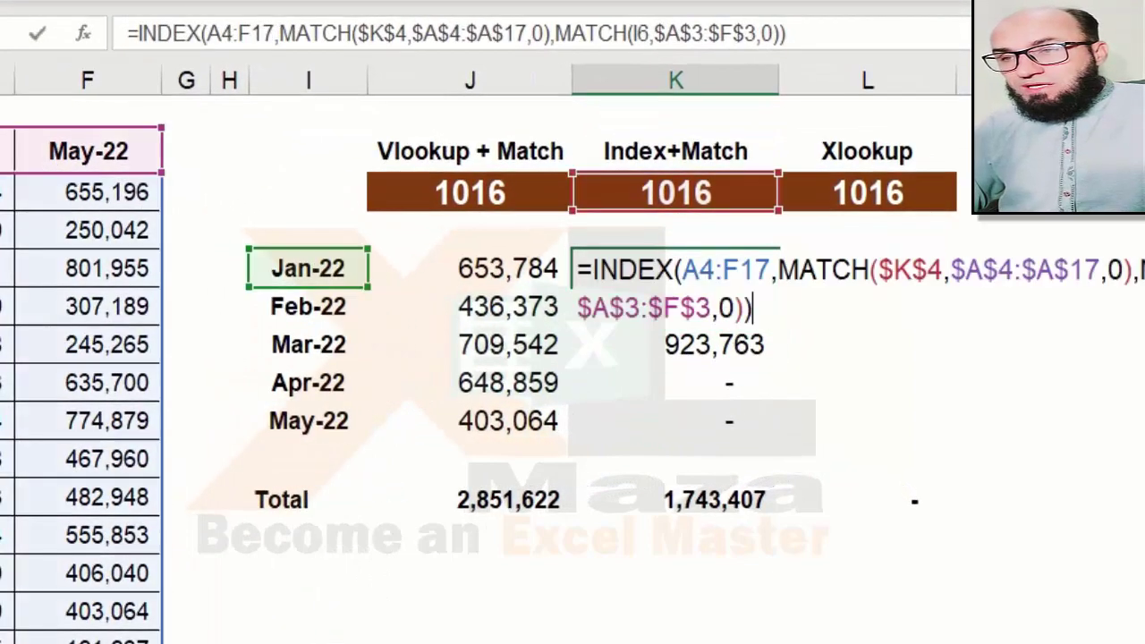
pyautogui.press('Up')
pyautogui.press('Home')
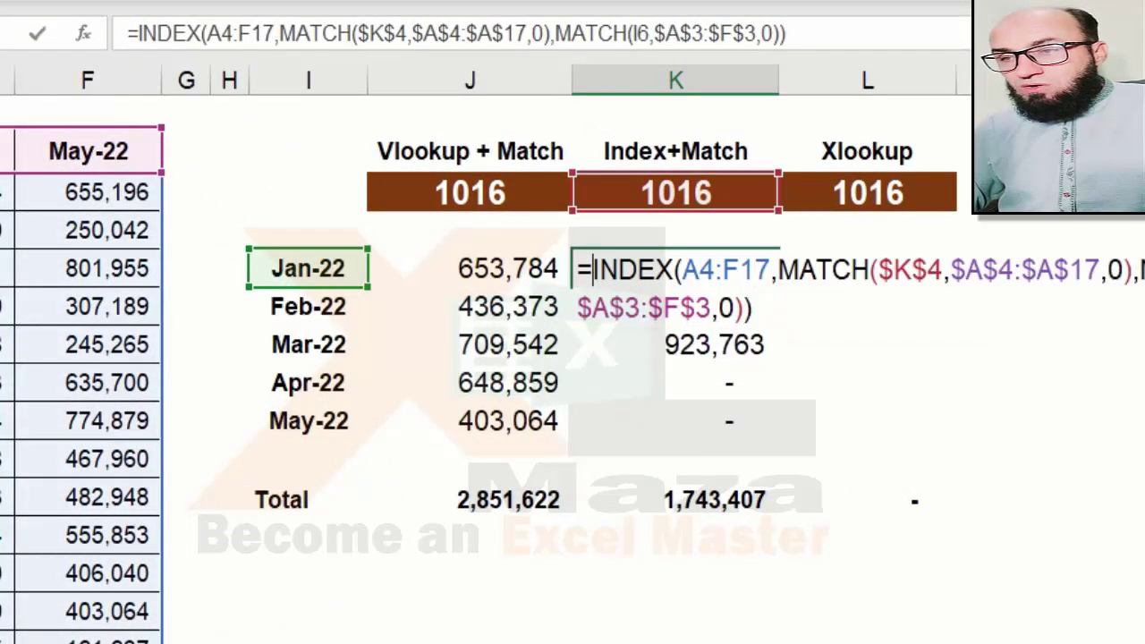
pyautogui.press('Right')
pyautogui.press('Right')
# Lock the table range as $A$4:$F$17 in the Jan-22 formula and refill it through May-22.
pyautogui.click(699, 268)
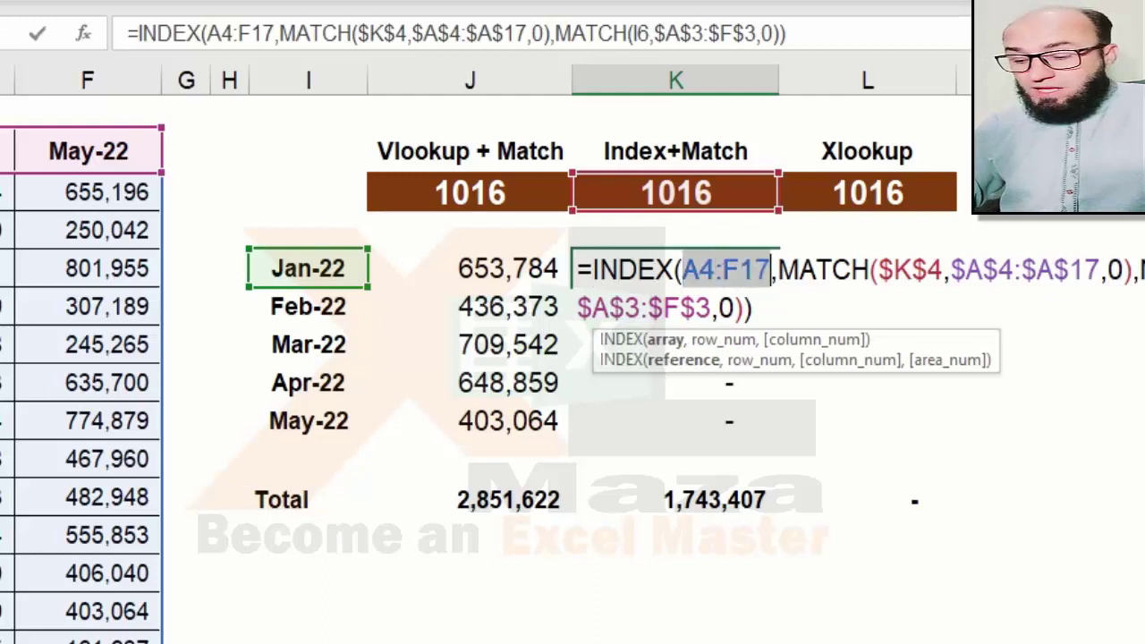
pyautogui.press('F4')
pyautogui.press('Return')
pyautogui.press('Up')
pyautogui.hotkey('shift', 'Down')
pyautogui.hotkey('shift', 'Down')
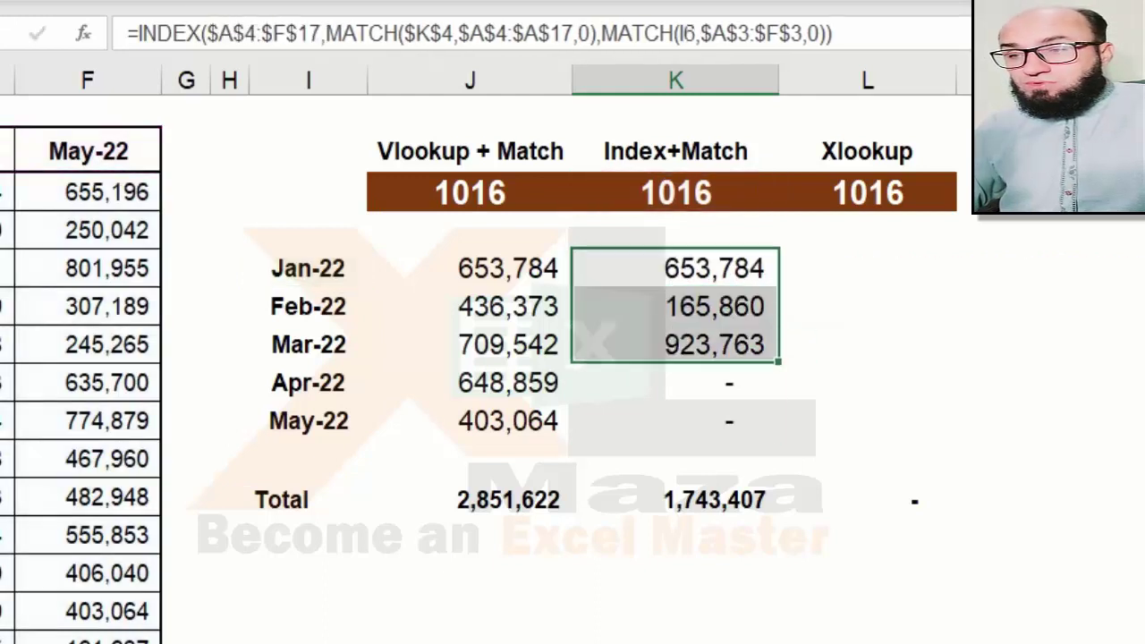
pyautogui.hotkey('shift', 'Down')
pyautogui.hotkey('shift', 'Down')
pyautogui.hotkey('ctrl', 'd')
# Check the refilled month results, which now match Vlookup with a 2,851,622 total.
pyautogui.press('Down')
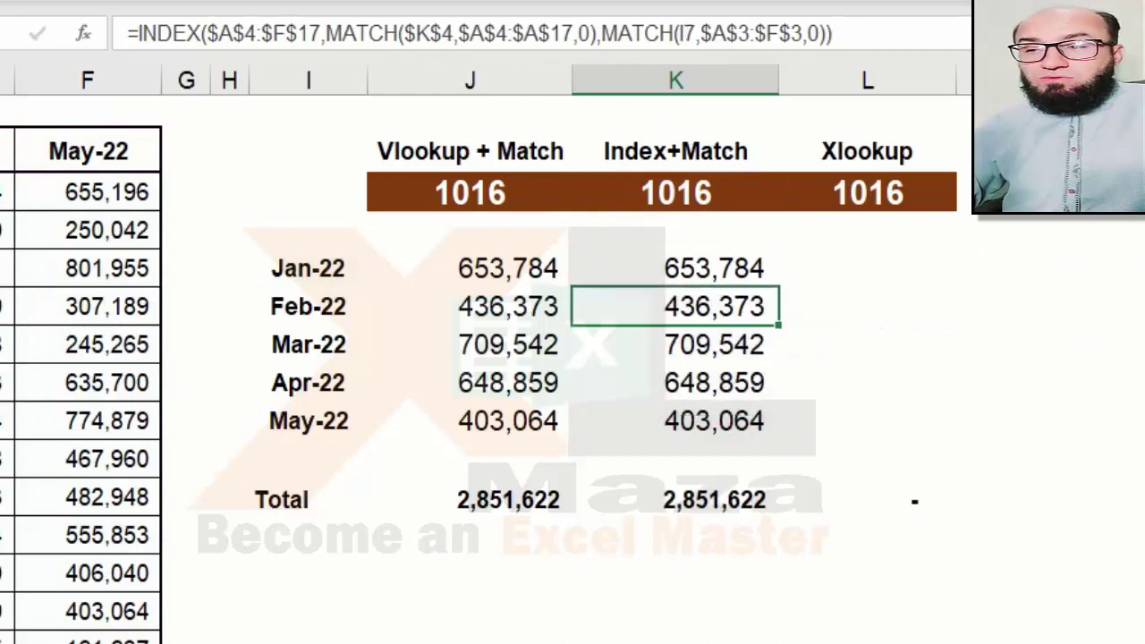
pyautogui.press('Down')
pyautogui.press('Down')
pyautogui.press('Down')
pyautogui.press('Down')
pyautogui.press('Down')
pyautogui.press('Up')
pyautogui.press('Right')
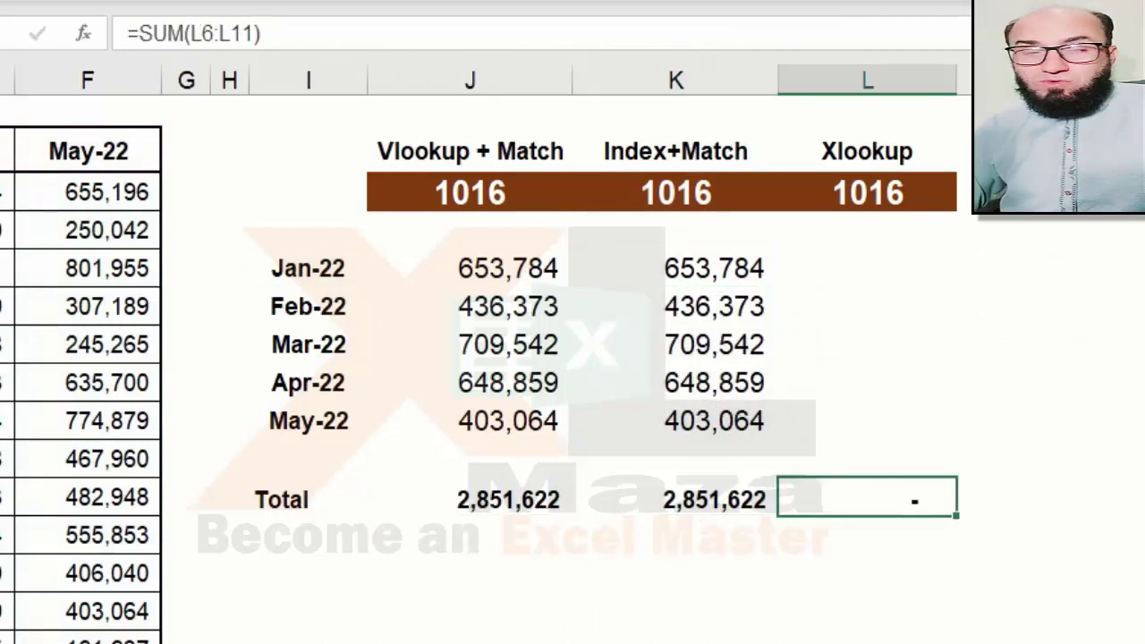
pyautogui.press('Up')
pyautogui.press('Up')
pyautogui.press('Up')
pyautogui.press('Up')
pyautogui.press('Up')
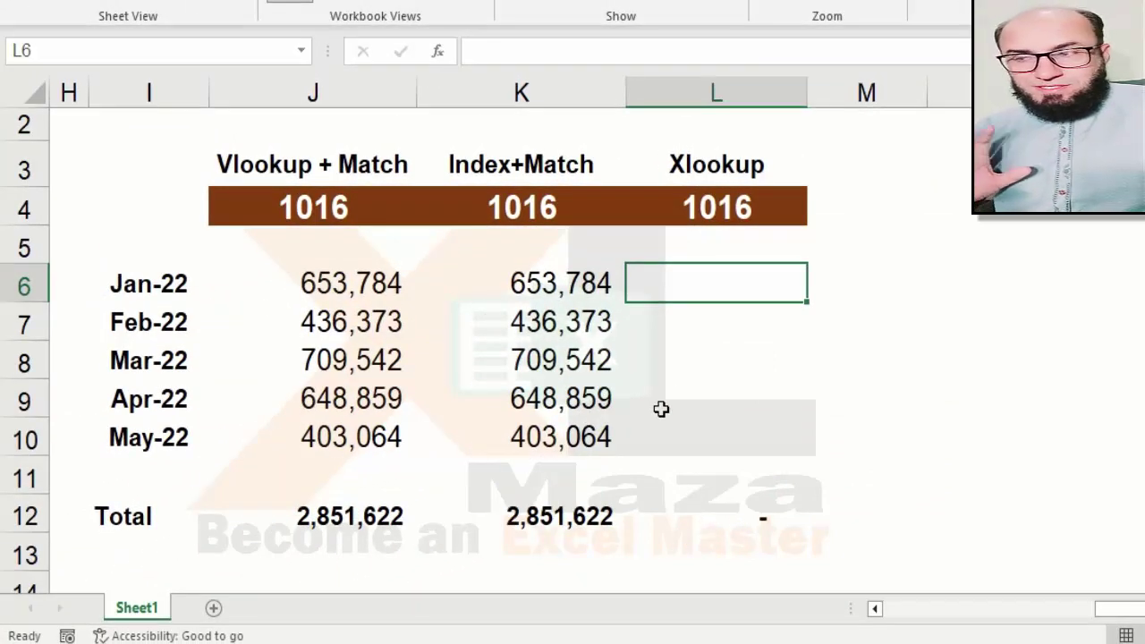
# Begin an XLOOKUP in L6 looking up $L$4 (employee 1016) in the A4:A17 employee numbers.
pyautogui.write('=')
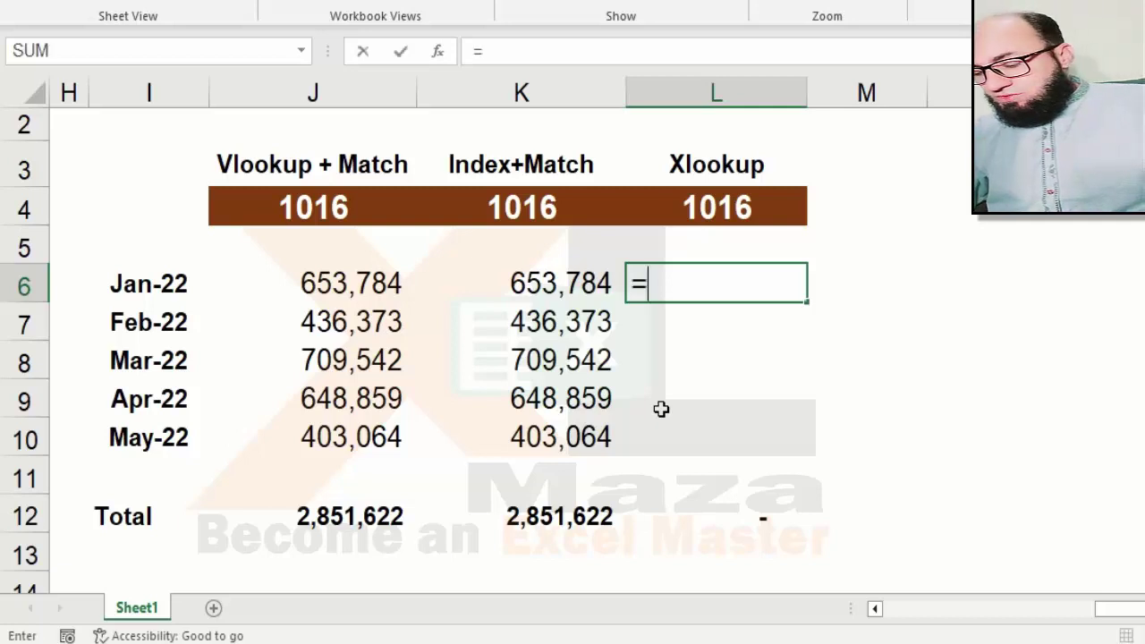
pyautogui.write('xlo')
pyautogui.press('Tab')
pyautogui.press('Up')
pyautogui.press('Up')
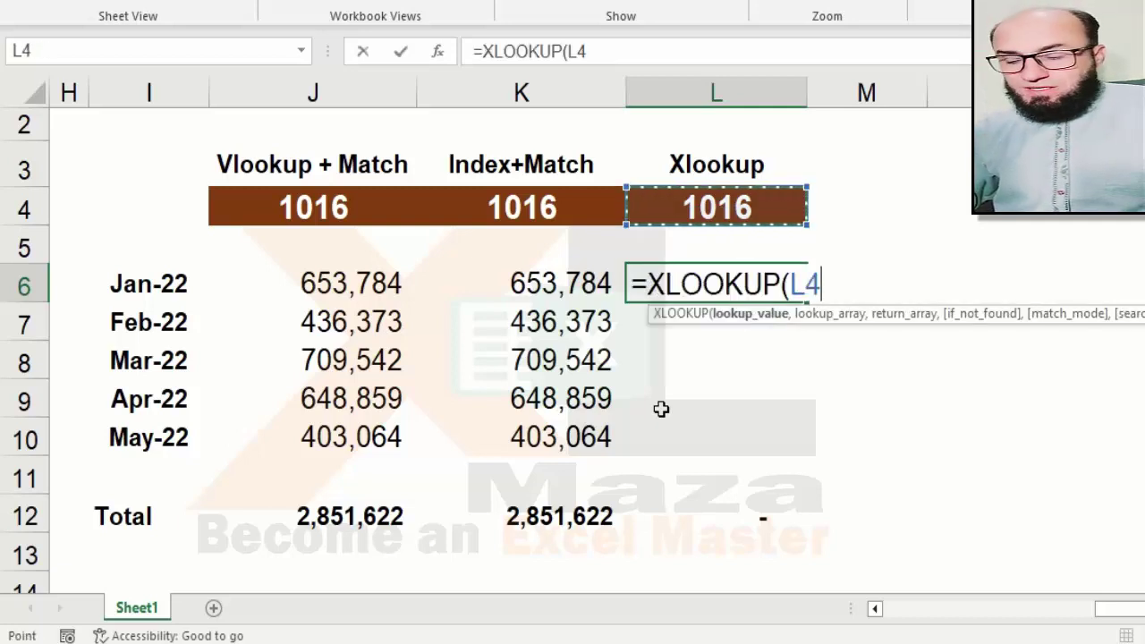
pyautogui.press('F4')
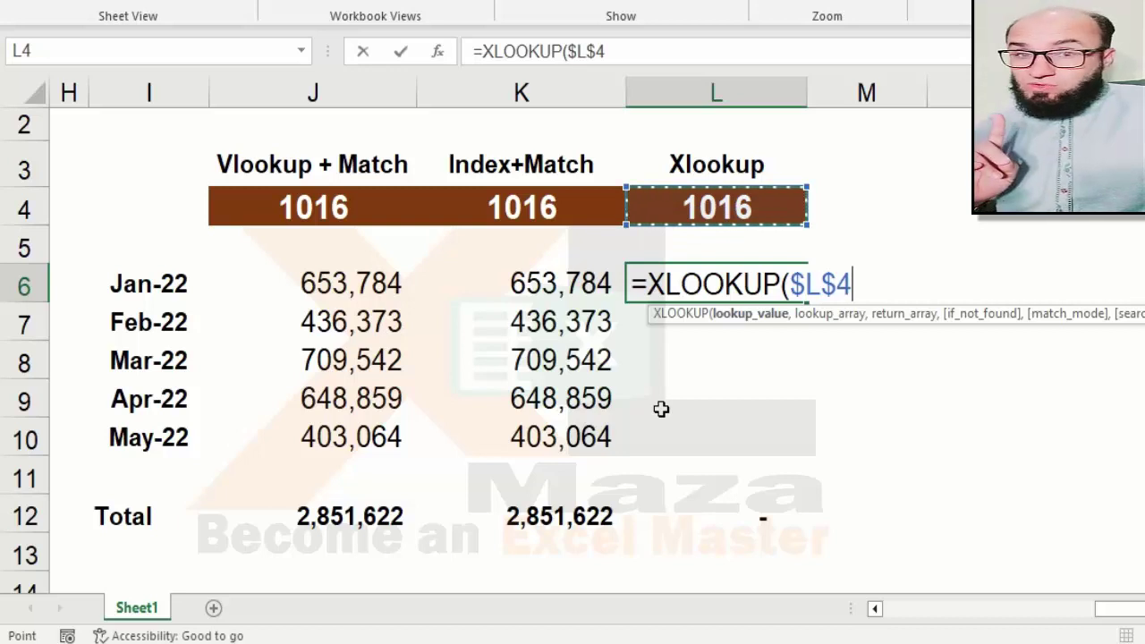
pyautogui.write(',')
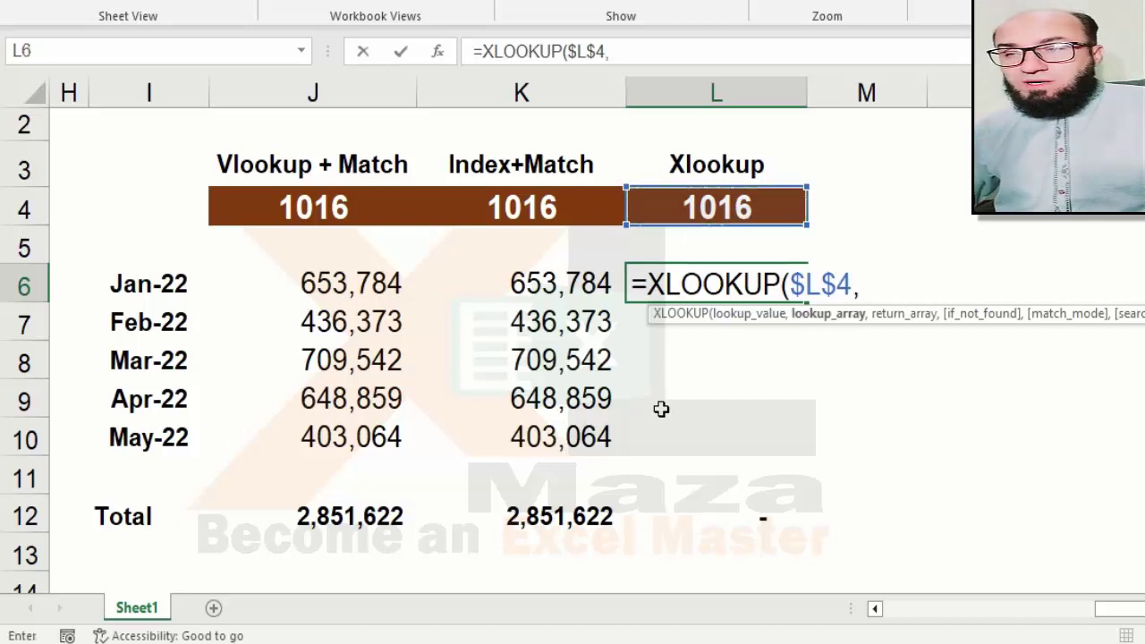
pyautogui.press('Left')
pyautogui.press('Left')
pyautogui.press('Left')
pyautogui.press('Left')
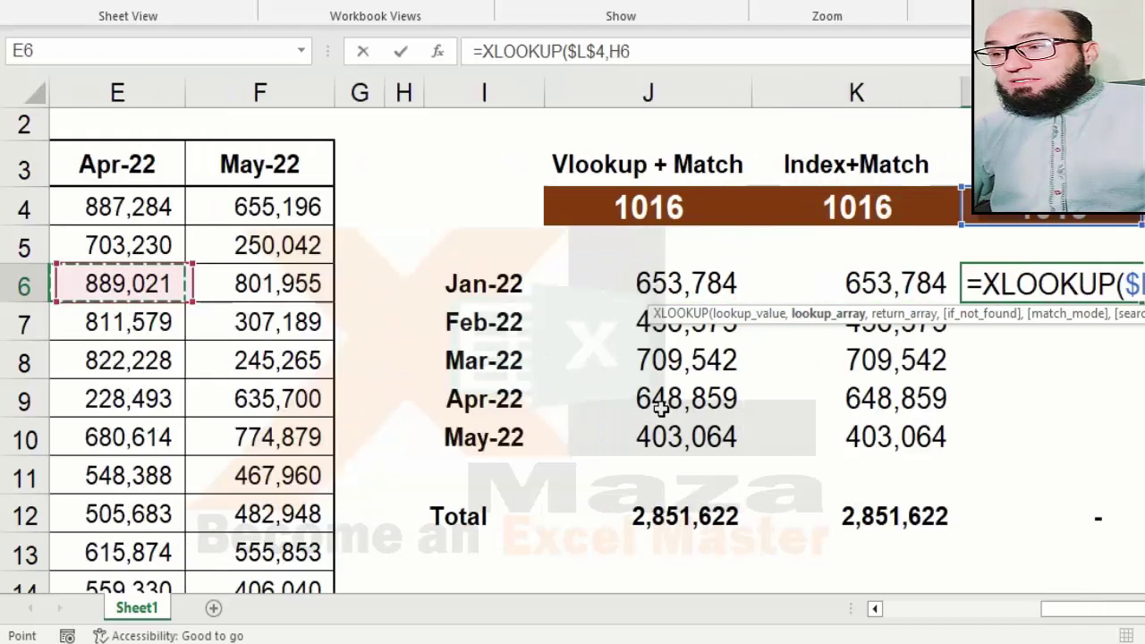
pyautogui.press('Left')
pyautogui.press('Left')
pyautogui.press('Left')
pyautogui.press('Up')
pyautogui.press('Up')
pyautogui.hotkey('ctrl', 'shift', 'Down')
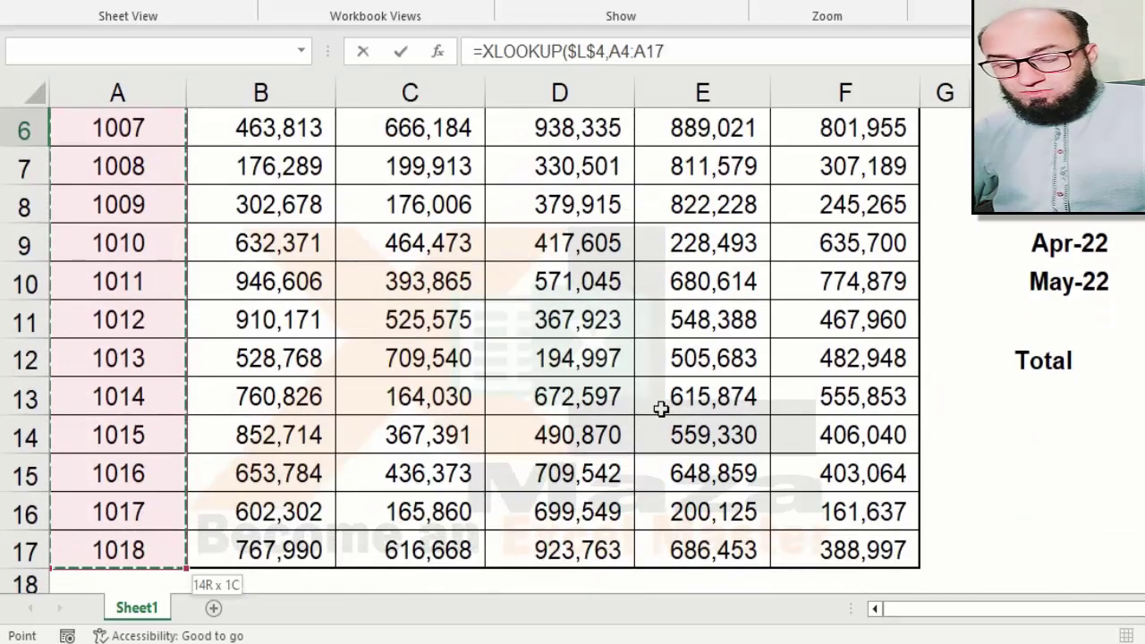
# Make the employee-number lookup range absolute as $A$4:$A$17.
pyautogui.write(',')
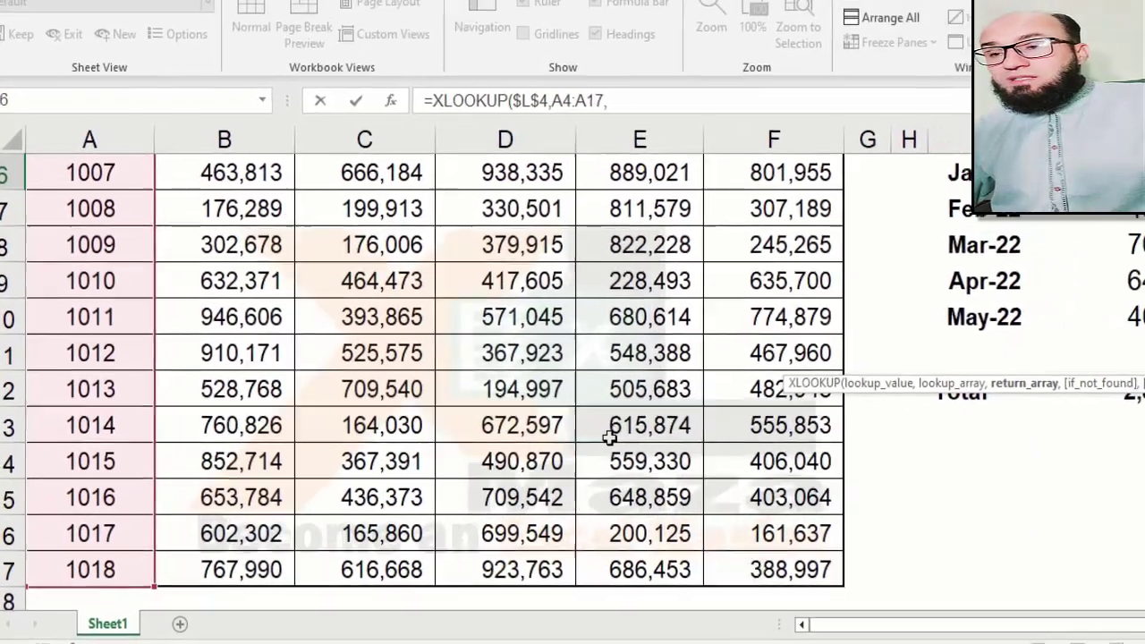
pyautogui.scroll(2, 685, 352)
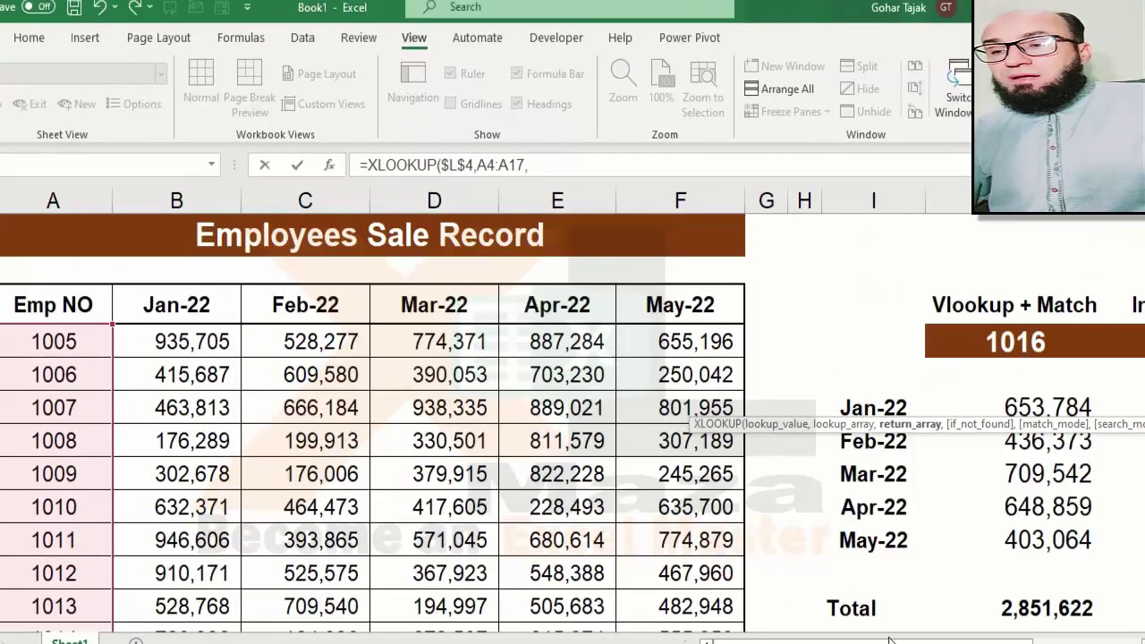
pyautogui.moveTo(891, 639); pyautogui.dragTo(998, 640)
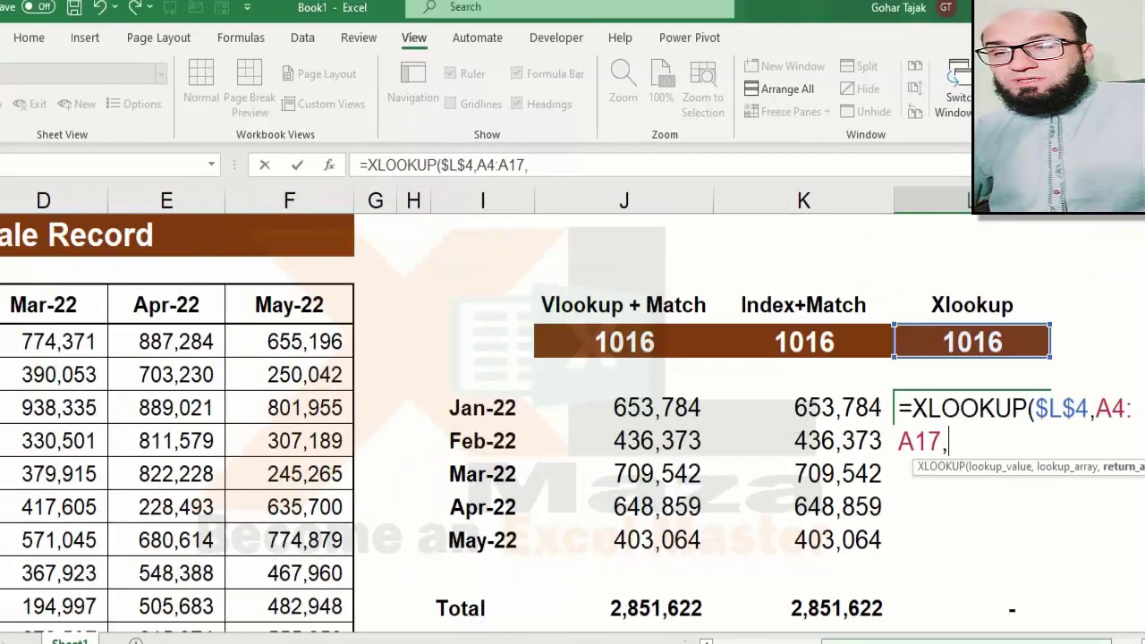
pyautogui.hscroll(3, 947, 508)
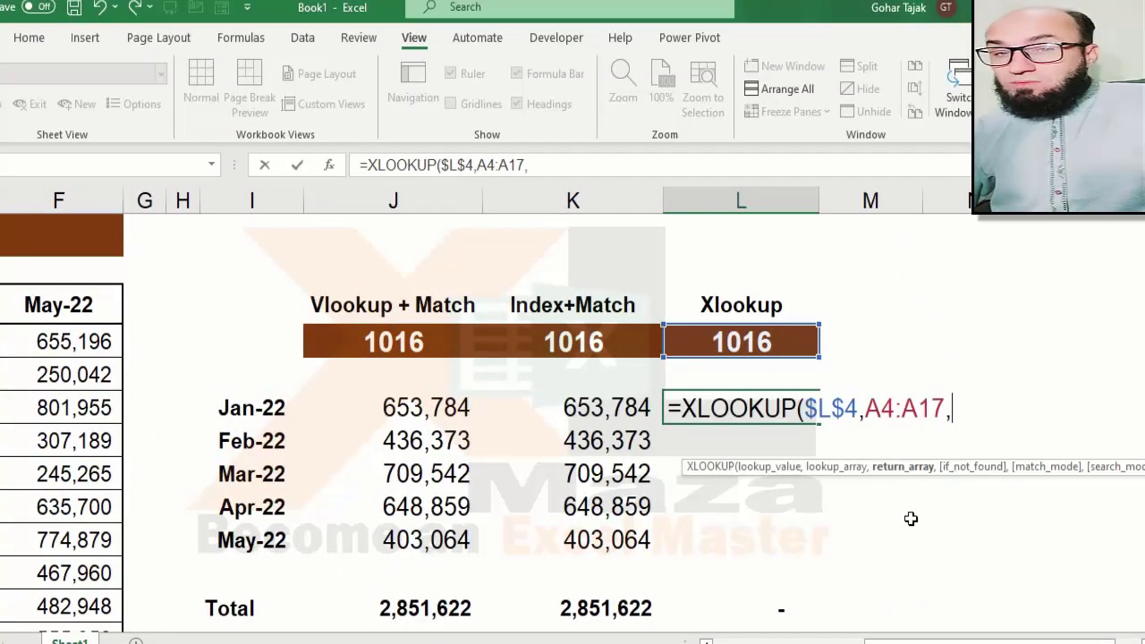
pyautogui.moveTo(943, 402); pyautogui.dragTo(875, 401)
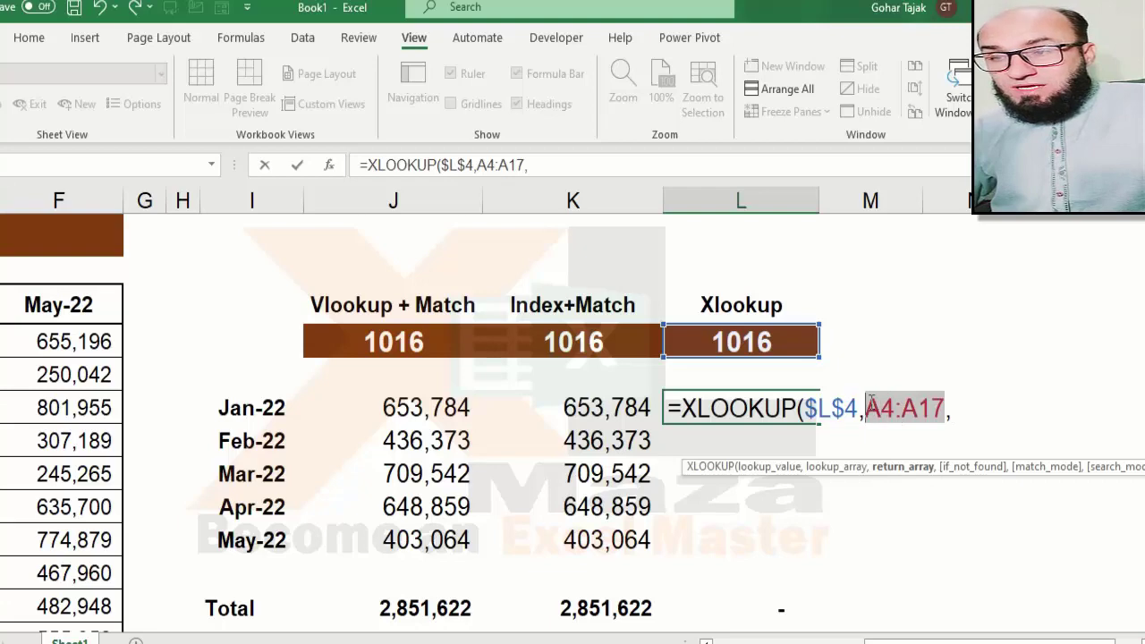
pyautogui.press('F4')
# Set the Jan-22 sales column as the return range and commit, returning 653,784.
pyautogui.click(1020, 408)
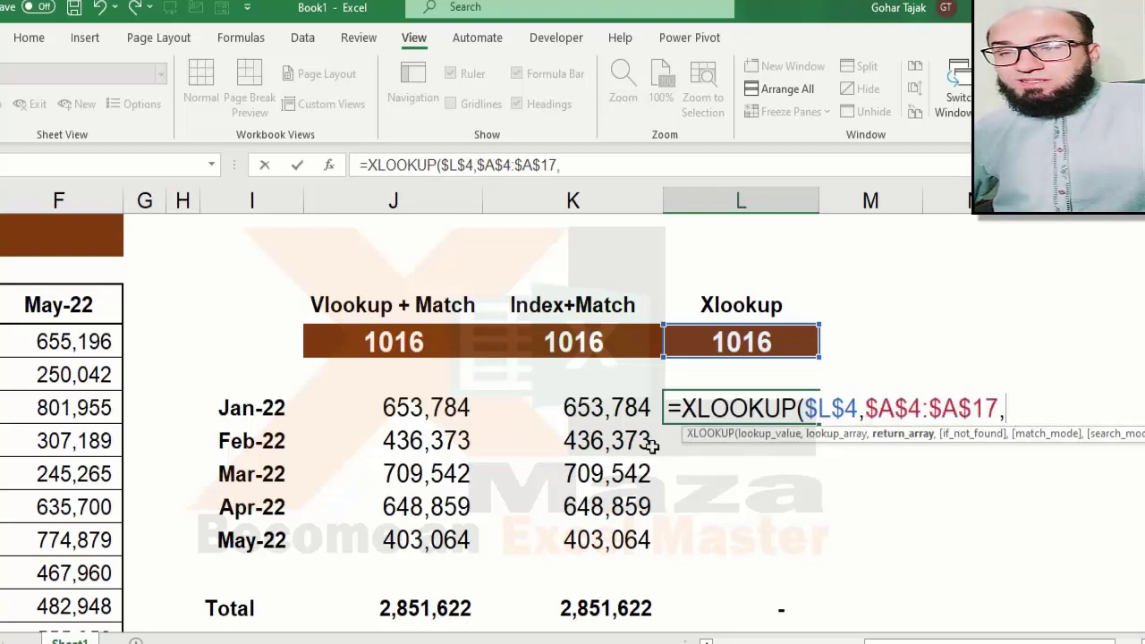
pyautogui.hotkey('ctrl', 'Left')
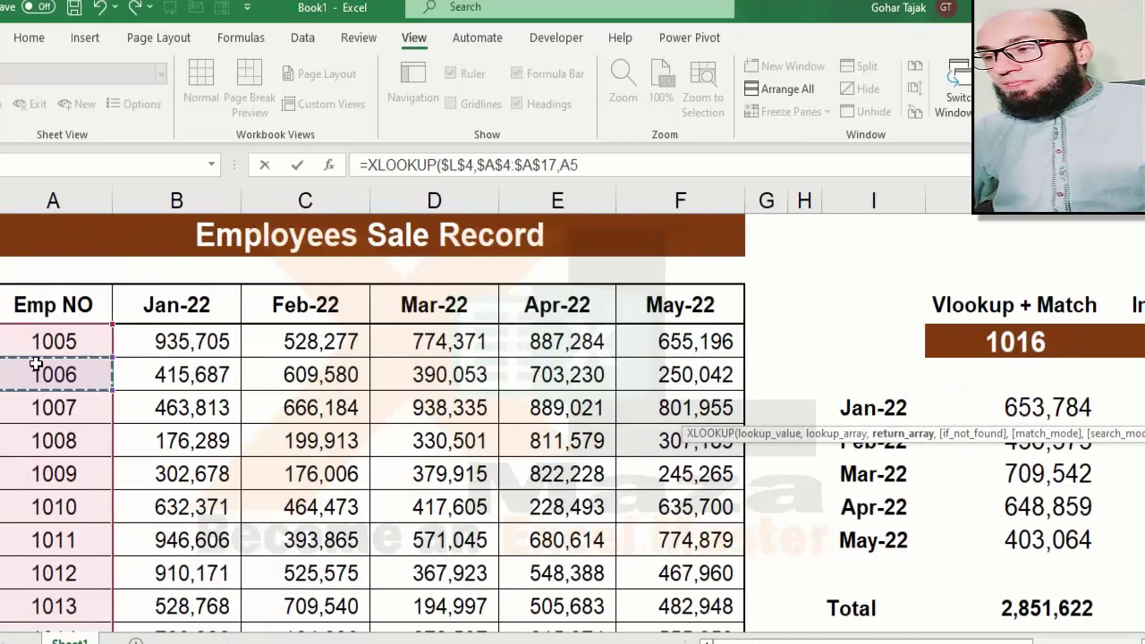
pyautogui.press('Up')
pyautogui.press('Right')
pyautogui.press('Left')
pyautogui.press('Down')
pyautogui.press('Right')
pyautogui.press('Up')
pyautogui.hotkey('ctrl', 'shift', 'Down')
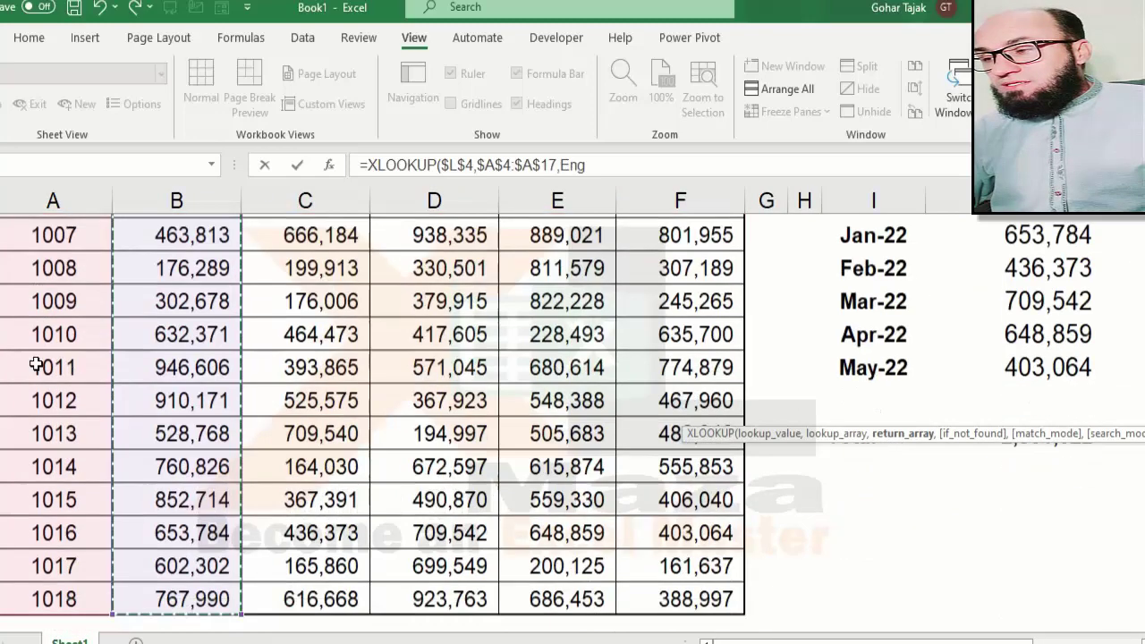
pyautogui.press('Return')
pyautogui.press('Up')
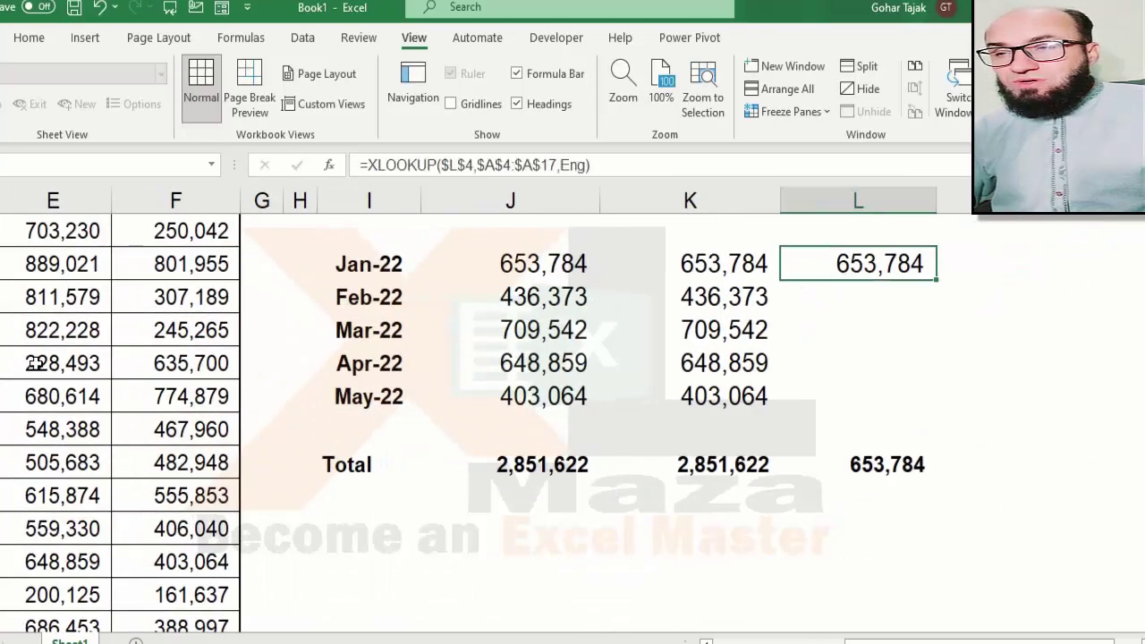
# Review the lookup results and reopen the Jan-22 XLOOKUP formula for editing.
pyautogui.keyDown('ctrl'); pyautogui.scroll(-1, 337, 239); pyautogui.keyUp('ctrl')
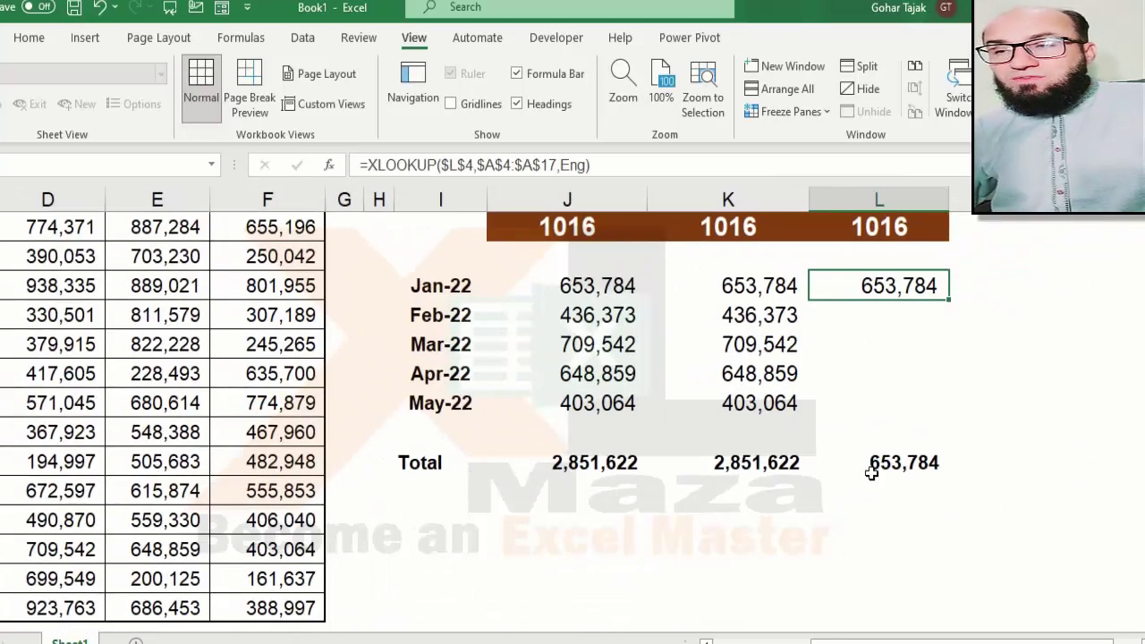
pyautogui.keyDown('ctrl'); pyautogui.scroll(-2, 871, 473); pyautogui.keyUp('ctrl')
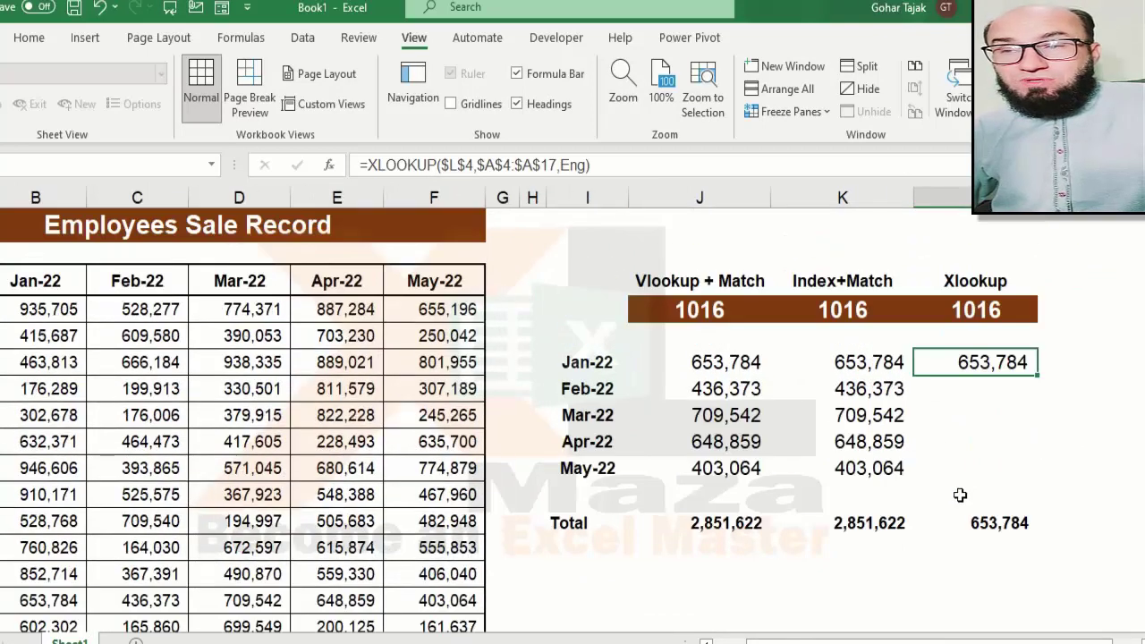
pyautogui.press('Right')
pyautogui.press('Right')
pyautogui.press('Right')
pyautogui.press('Left')
pyautogui.press('Left')
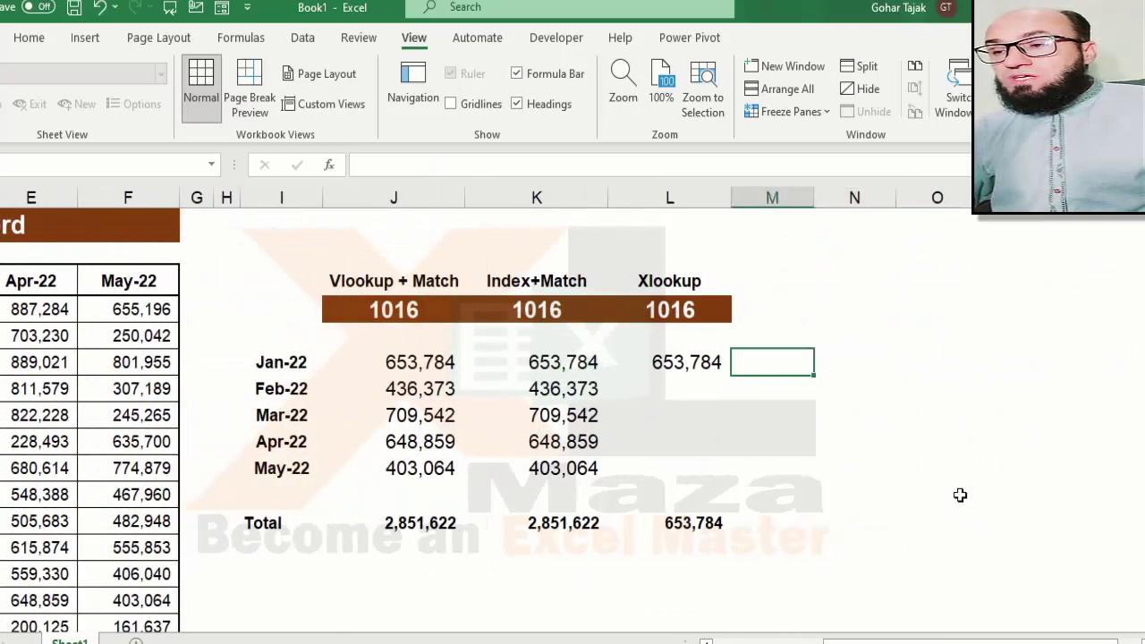
pyautogui.press('Left')
pyautogui.press('Left')
pyautogui.press('Left')
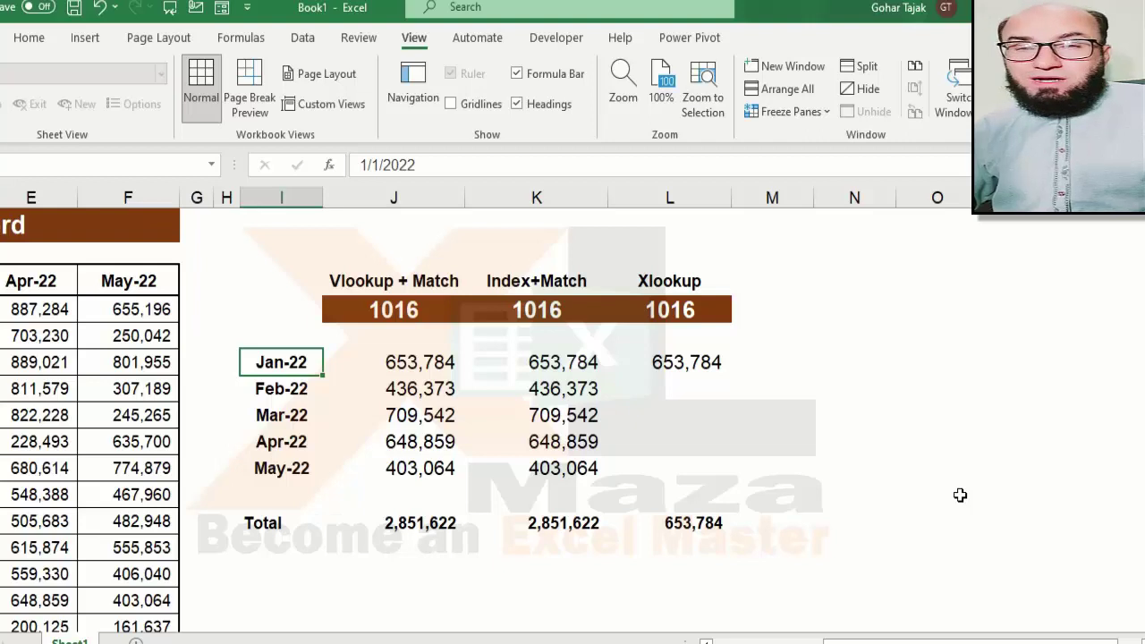
pyautogui.press('Right')
pyautogui.press('Right')
pyautogui.press('Right')
pyautogui.press('F2')
pyautogui.press('Left')
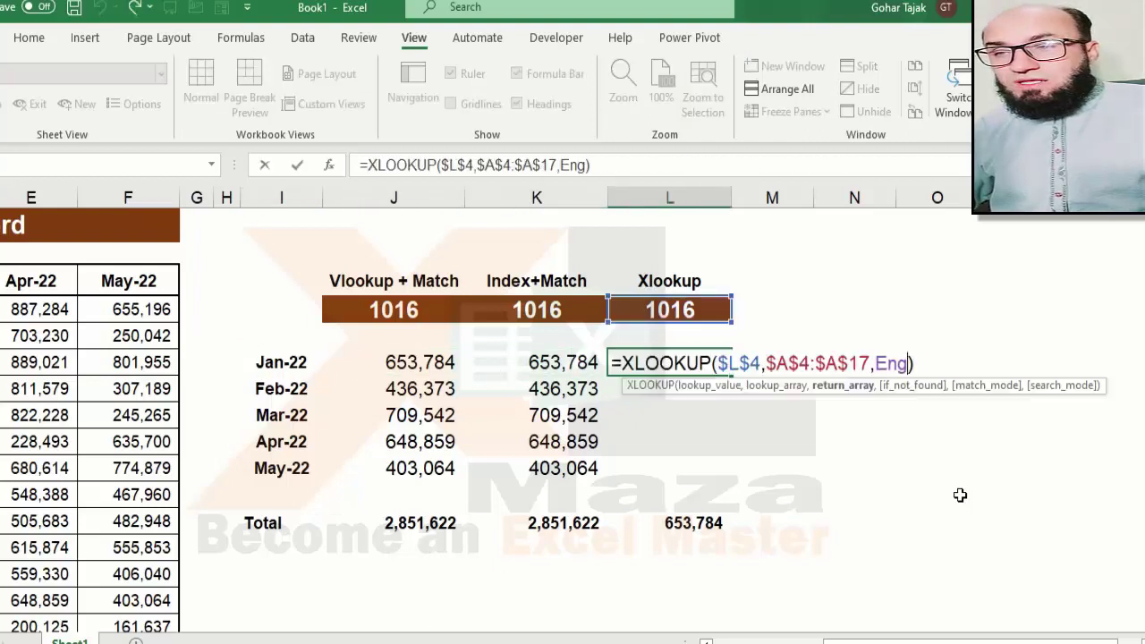
# Replace the return argument with a nested XLOOKUP matching I6 against the A3:F3 month headers.
pyautogui.press('BackSpace')
pyautogui.press('BackSpace')
pyautogui.press('BackSpace')
pyautogui.write('xl')
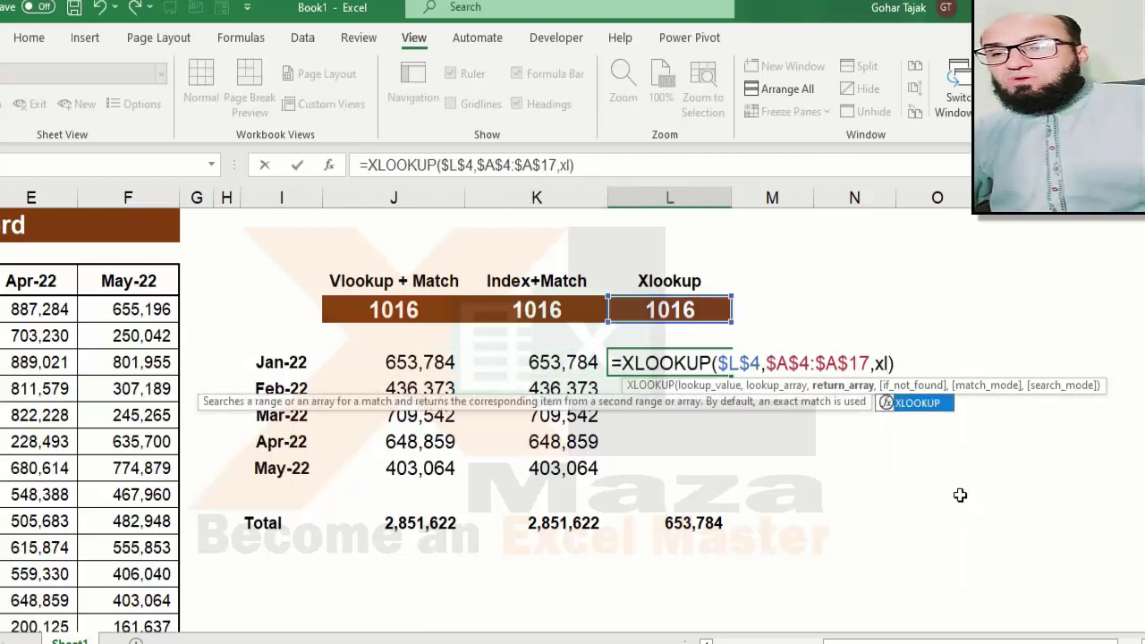
pyautogui.press('Tab')
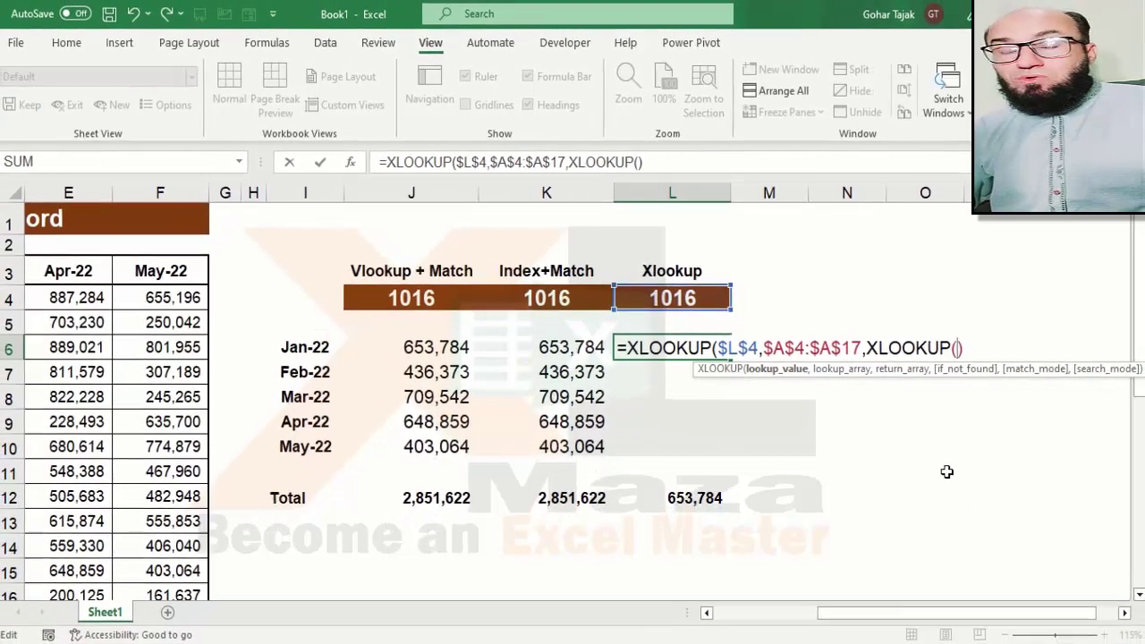
pyautogui.click(315, 344)
pyautogui.write(',')
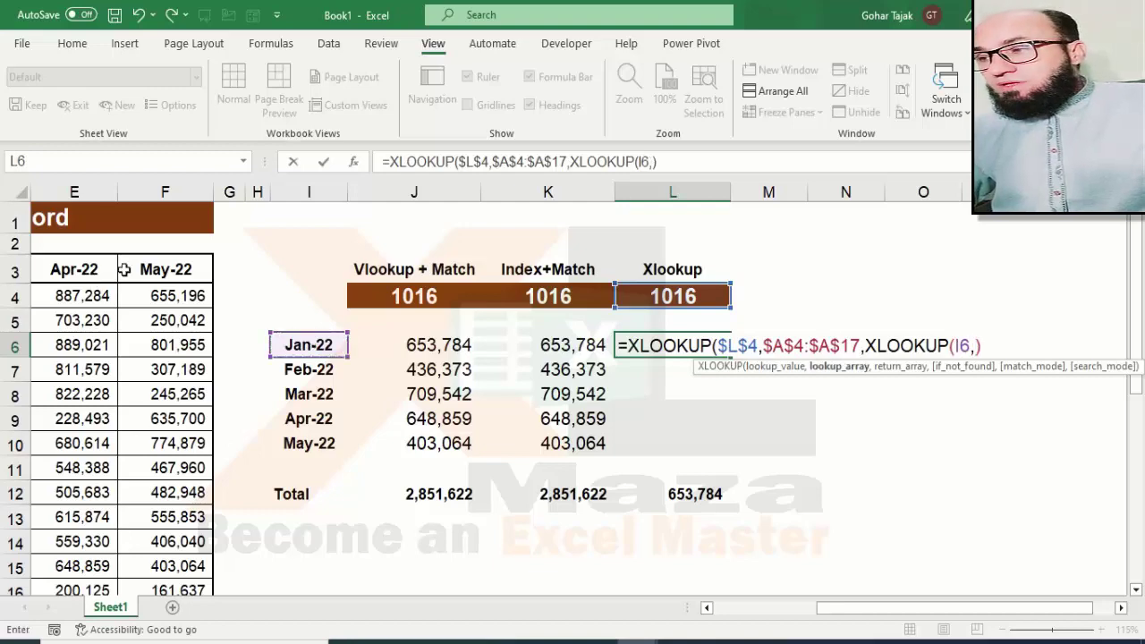
pyautogui.click(129, 269)
pyautogui.moveTo(130, 269); pyautogui.dragTo(27, 273)
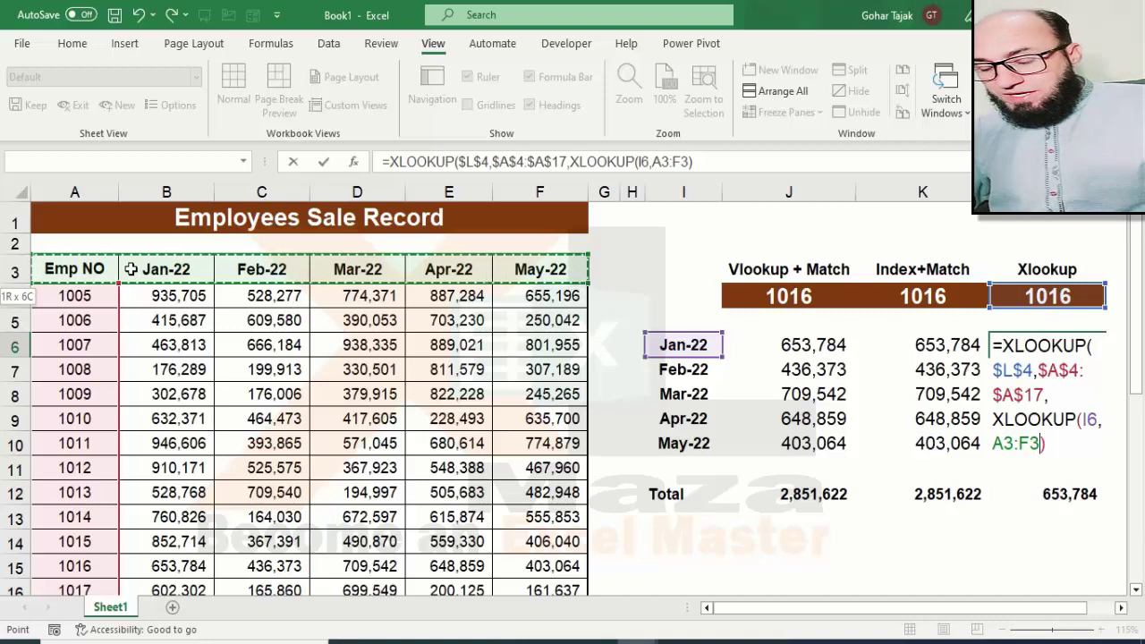
pyautogui.write(',')
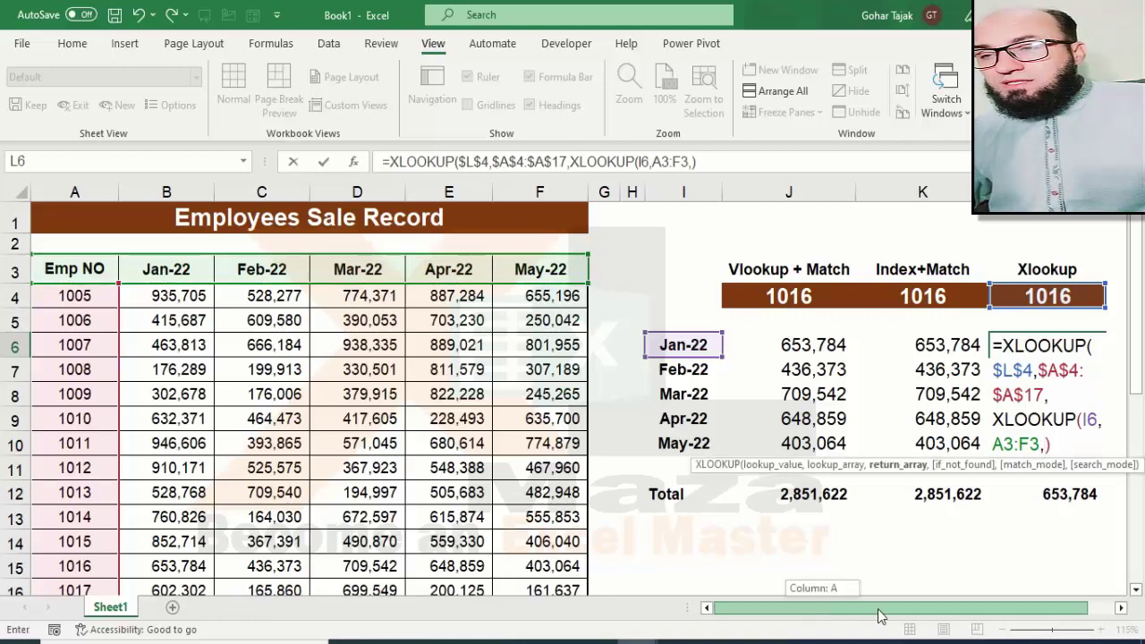
# Give the nested XLOOKUP the A4:F17 return range, commit, and accept Excel's correction.
pyautogui.moveTo(825, 618); pyautogui.dragTo(983, 613)
pyautogui.moveTo(909, 604); pyautogui.dragTo(879, 607)
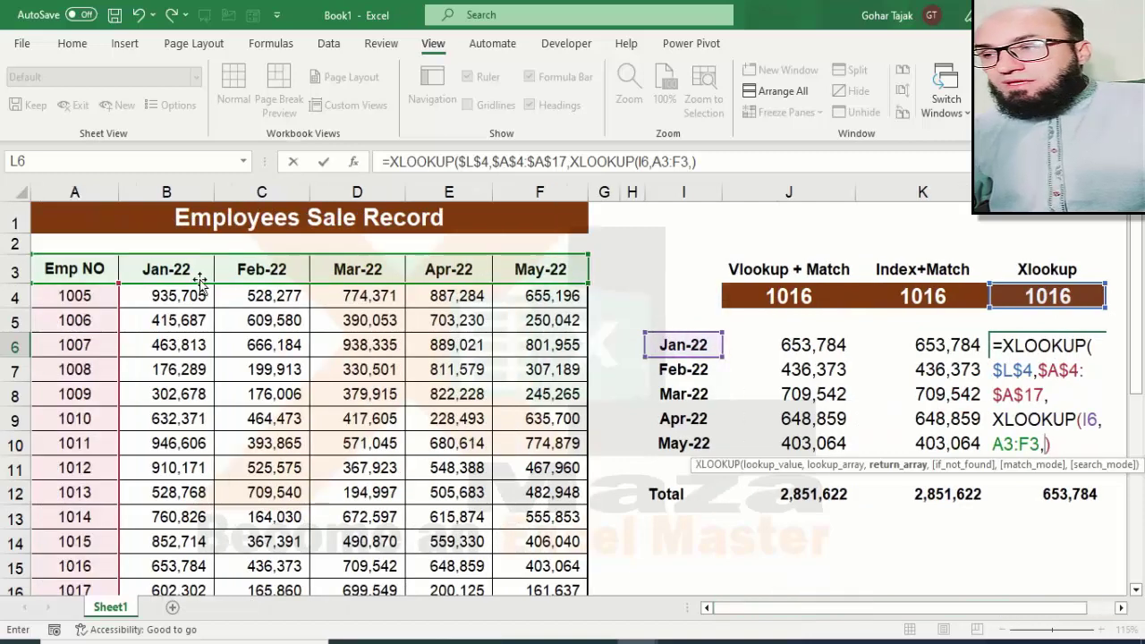
pyautogui.click(85, 270)
pyautogui.press('Down')
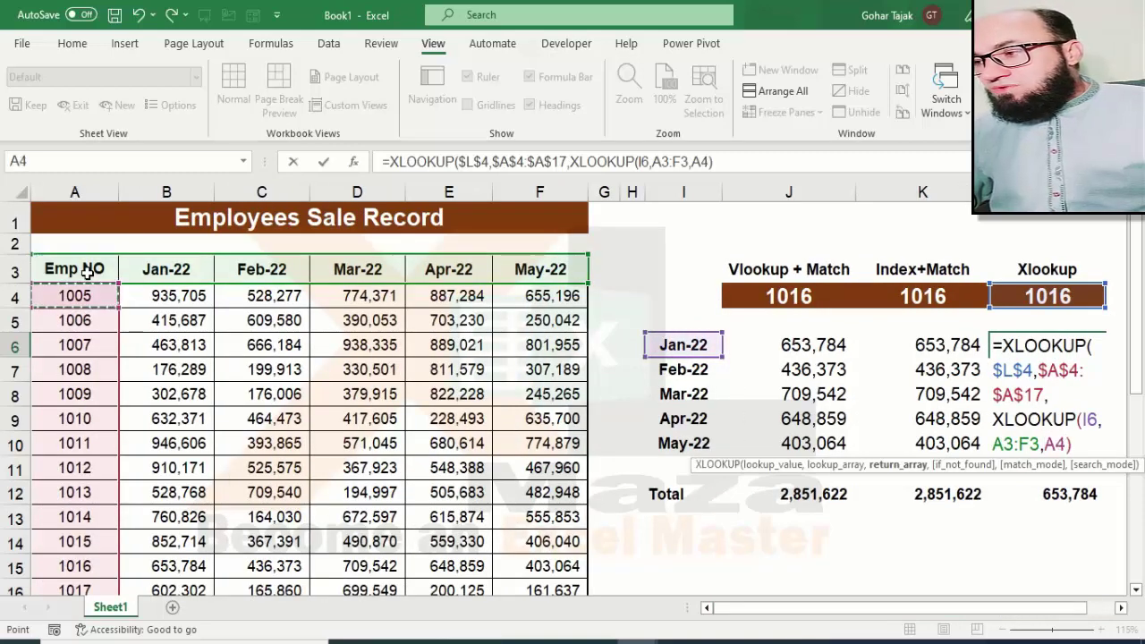
pyautogui.hotkey('ctrl', 'shift', 'Right')
pyautogui.hotkey('ctrl', 'shift', 'Down')
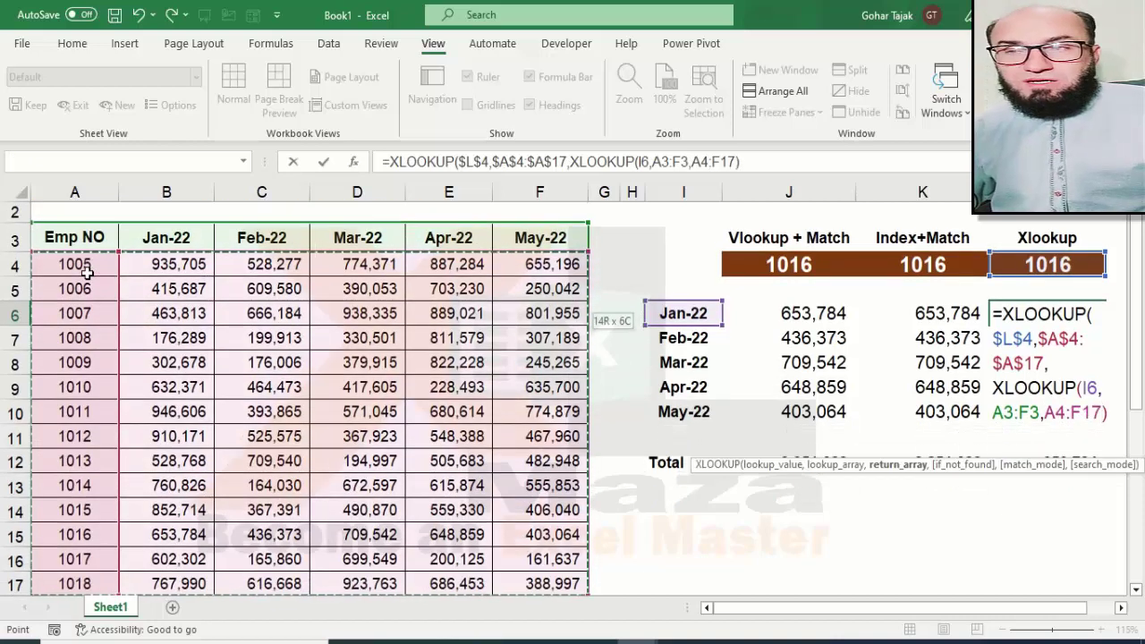
pyautogui.press('Return')
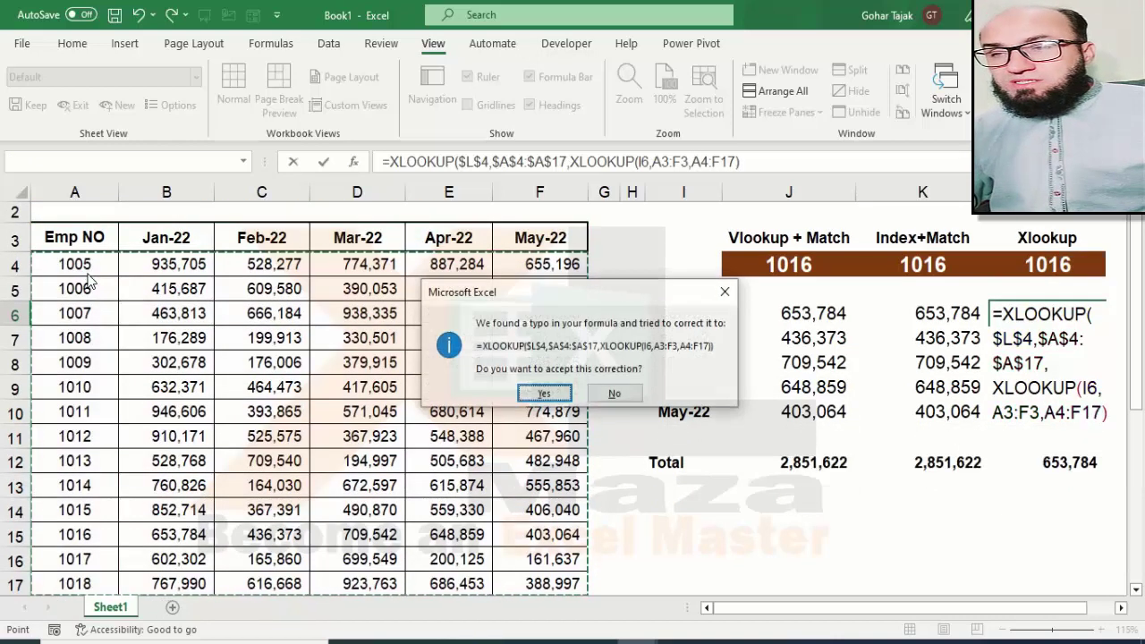
pyautogui.press('Return')
pyautogui.press('Up')
pyautogui.press('Right')
pyautogui.press('Right')
# Make the Jan-22 nested XLOOKUP use absolute $A$4:$F$17 and $A$3:$F$3 ranges, keeping 653,784.
pyautogui.press('Left')
pyautogui.press('Left')
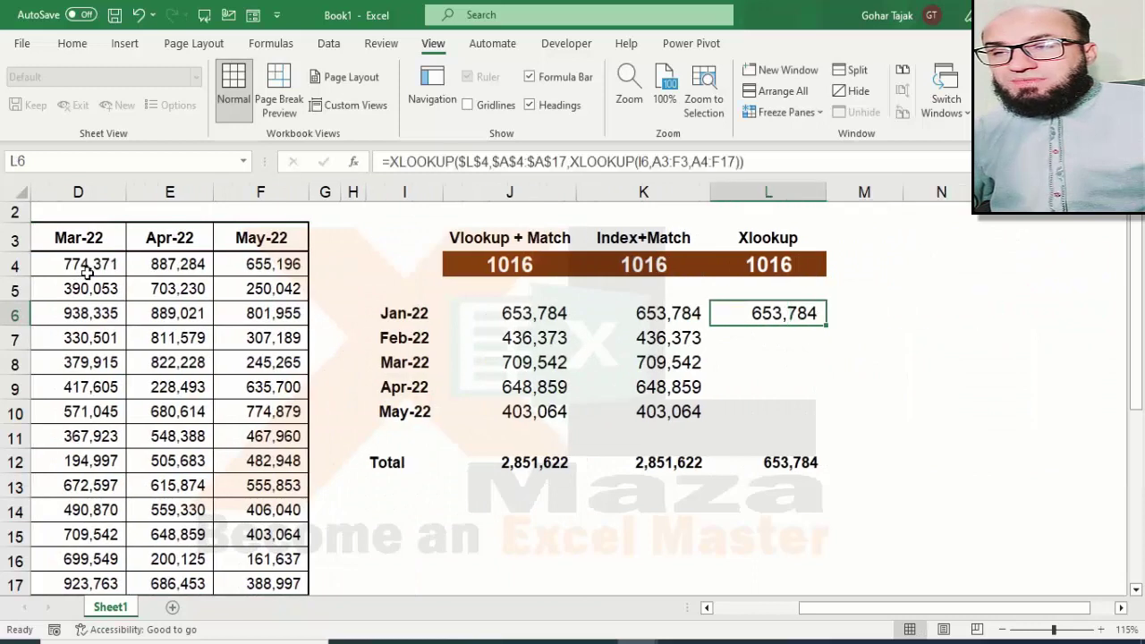
pyautogui.press('F2')
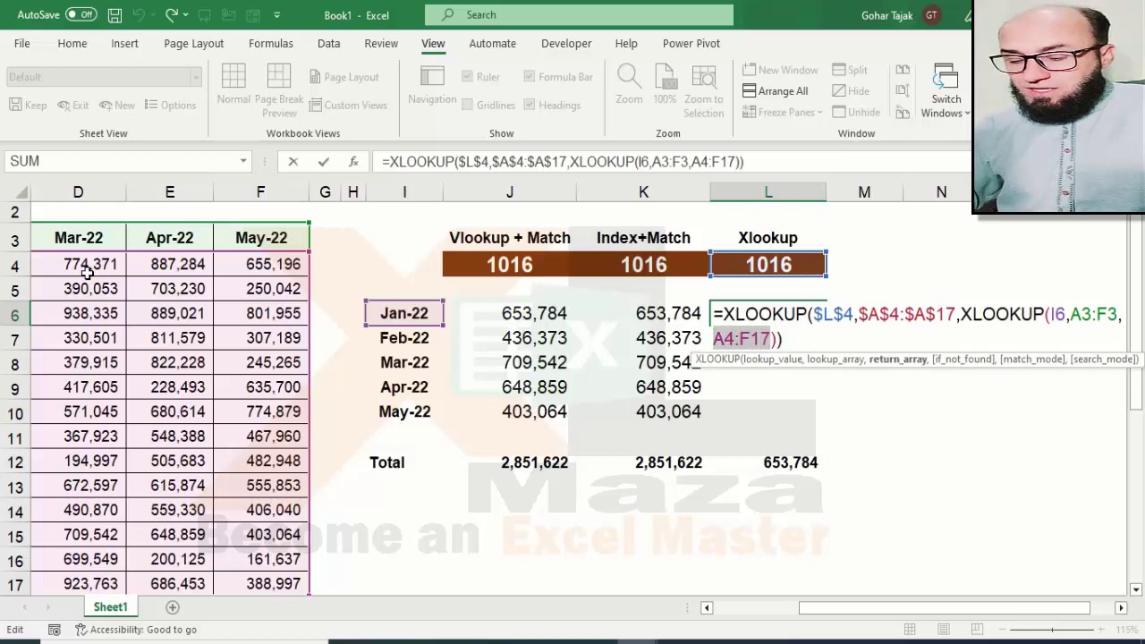
pyautogui.press('F4')
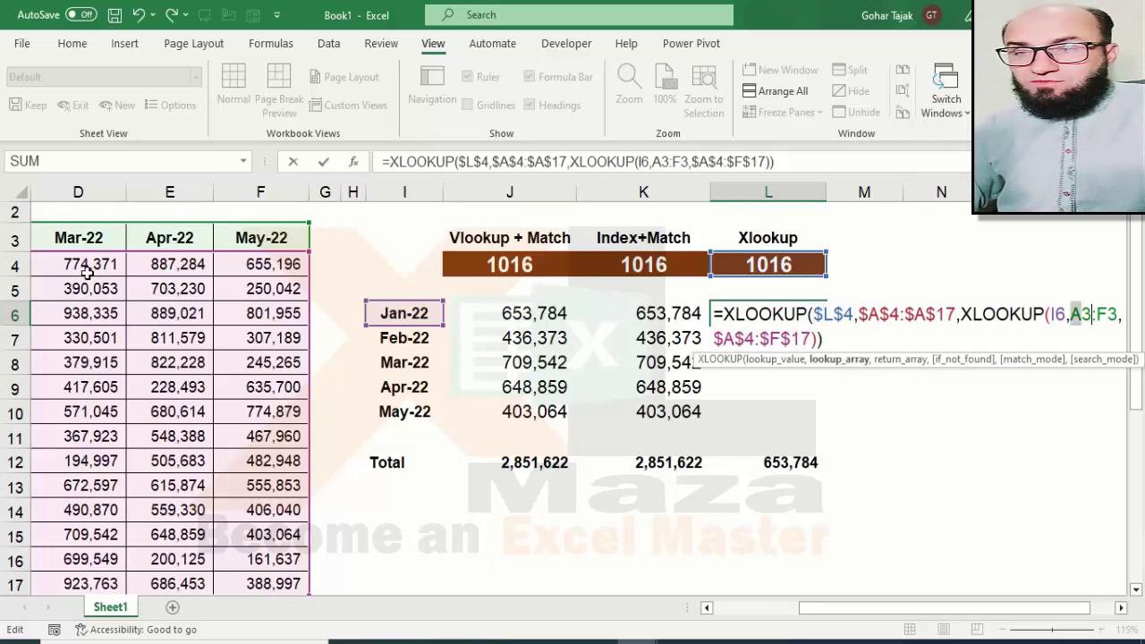
pyautogui.press('F4')
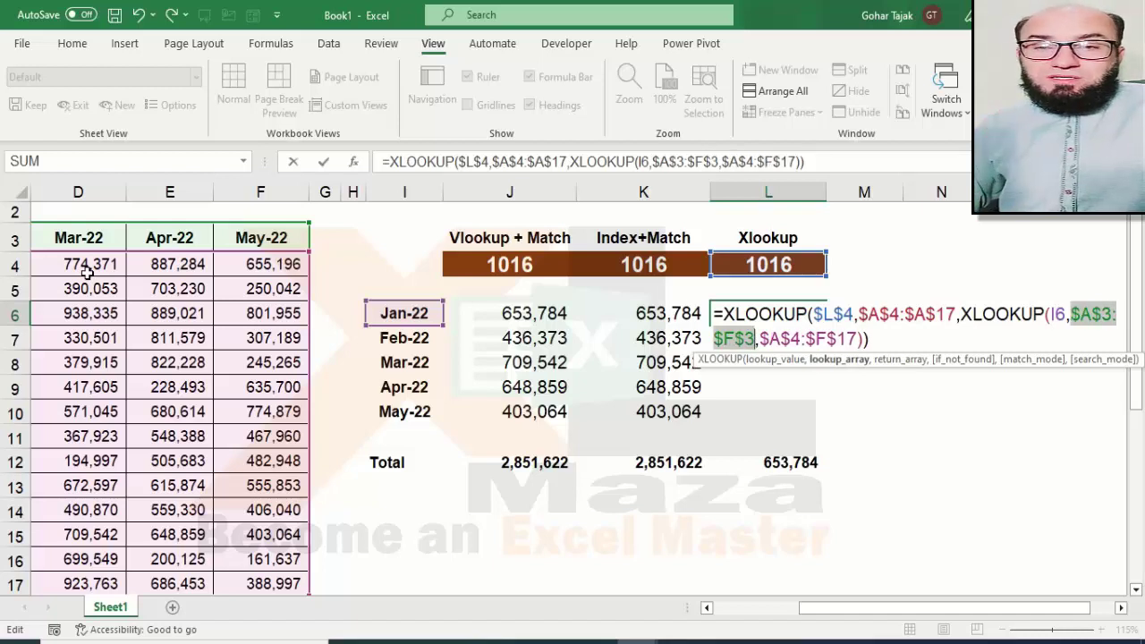
pyautogui.press('Return')
pyautogui.press('Right')
pyautogui.press('Right')
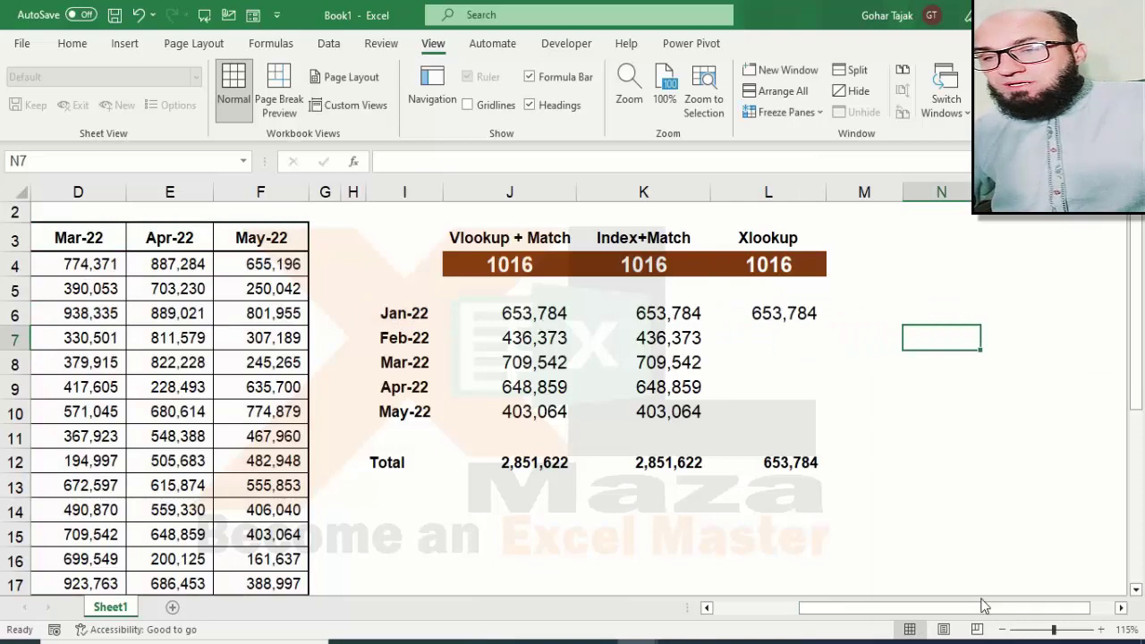
# Fill the nested XLOOKUP formula from Jan-22 down through May-22 in L6:L10.
pyautogui.click(1122, 607)
pyautogui.click(1122, 607)
pyautogui.click(638, 314)
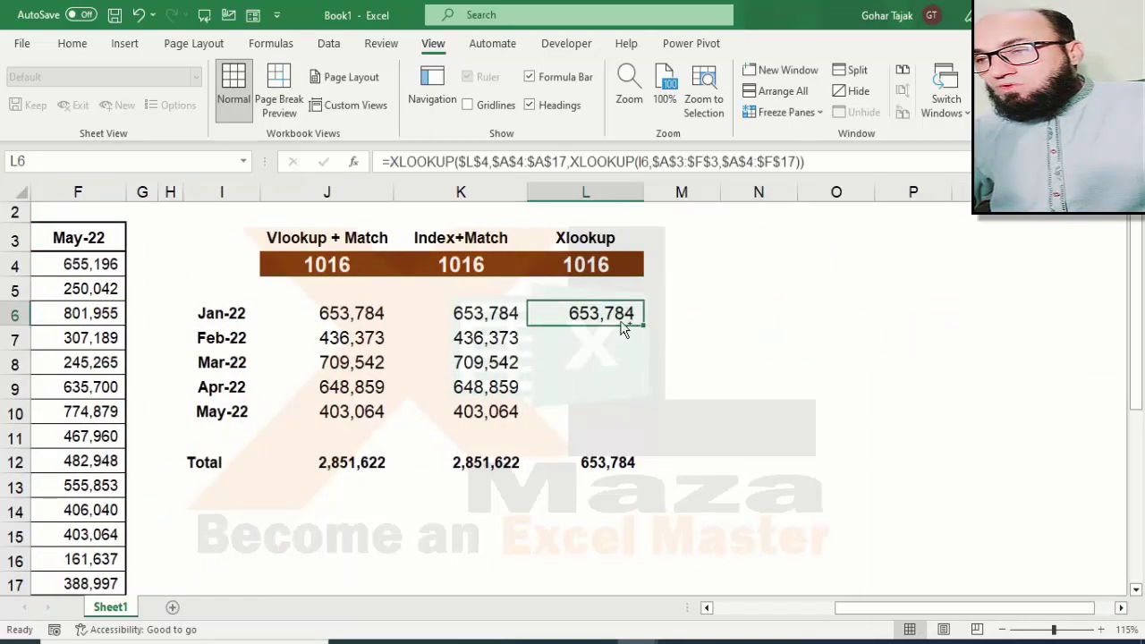
pyautogui.keyDown('ctrl'); pyautogui.scroll(1, 759, 359); pyautogui.keyUp('ctrl')
pyautogui.click(1122, 608)
pyautogui.click(1122, 607)
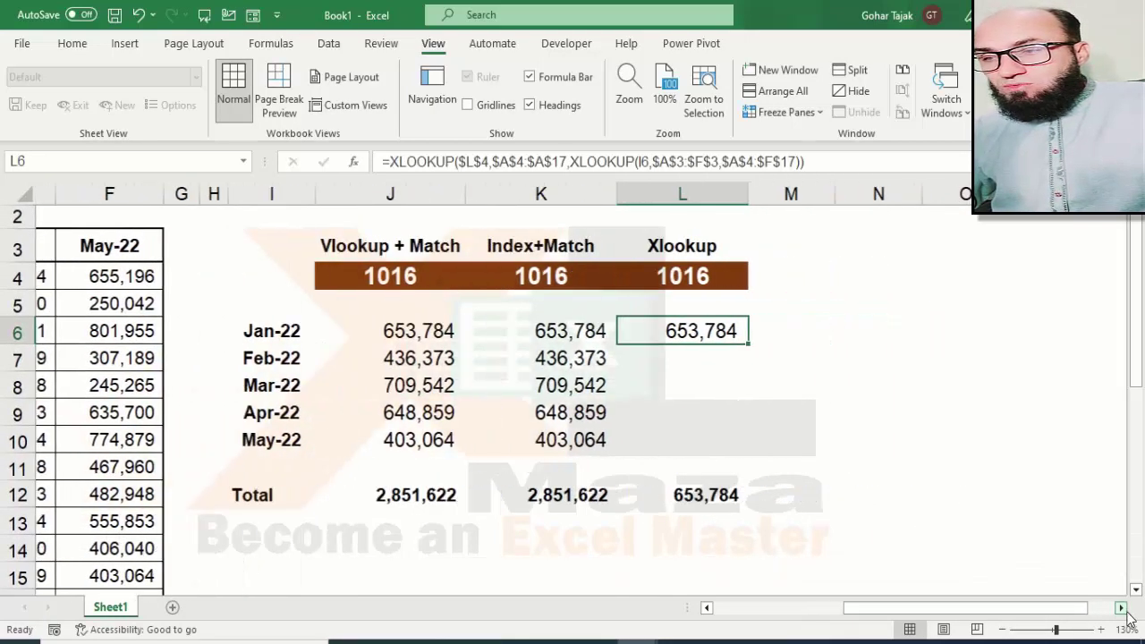
pyautogui.click(1122, 608)
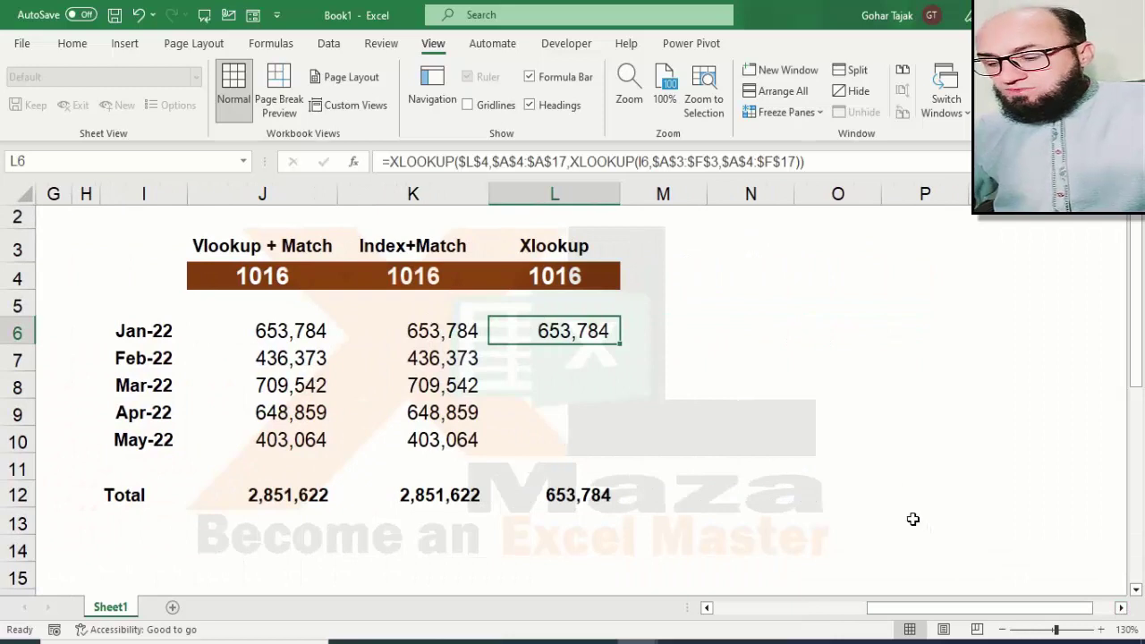
pyautogui.press('F2')
pyautogui.click(1122, 608)
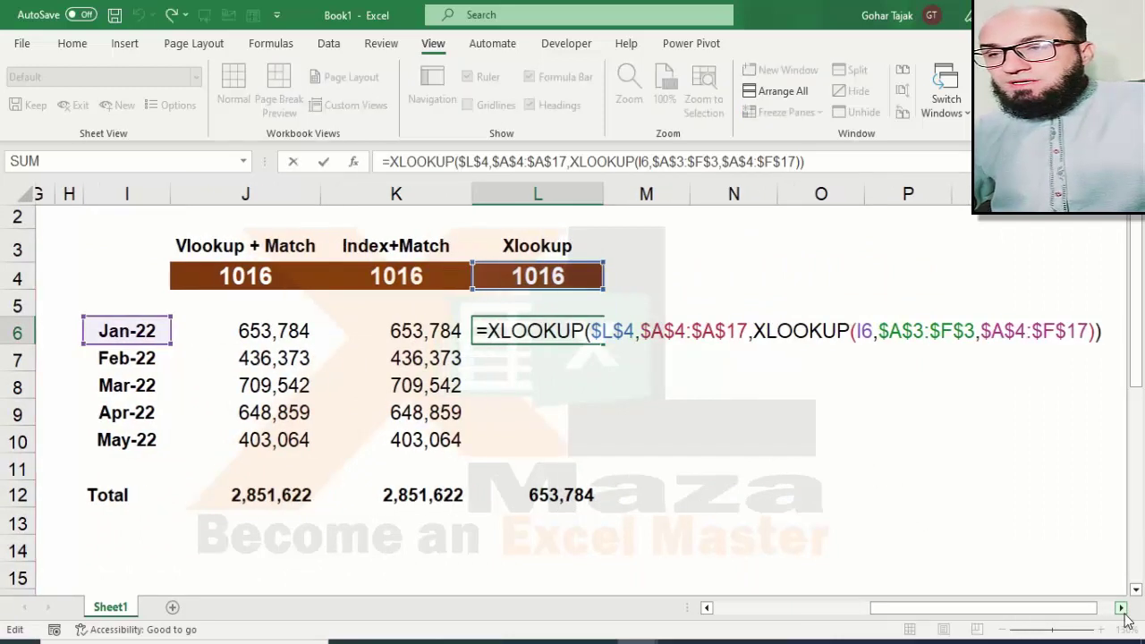
pyautogui.click(1122, 607)
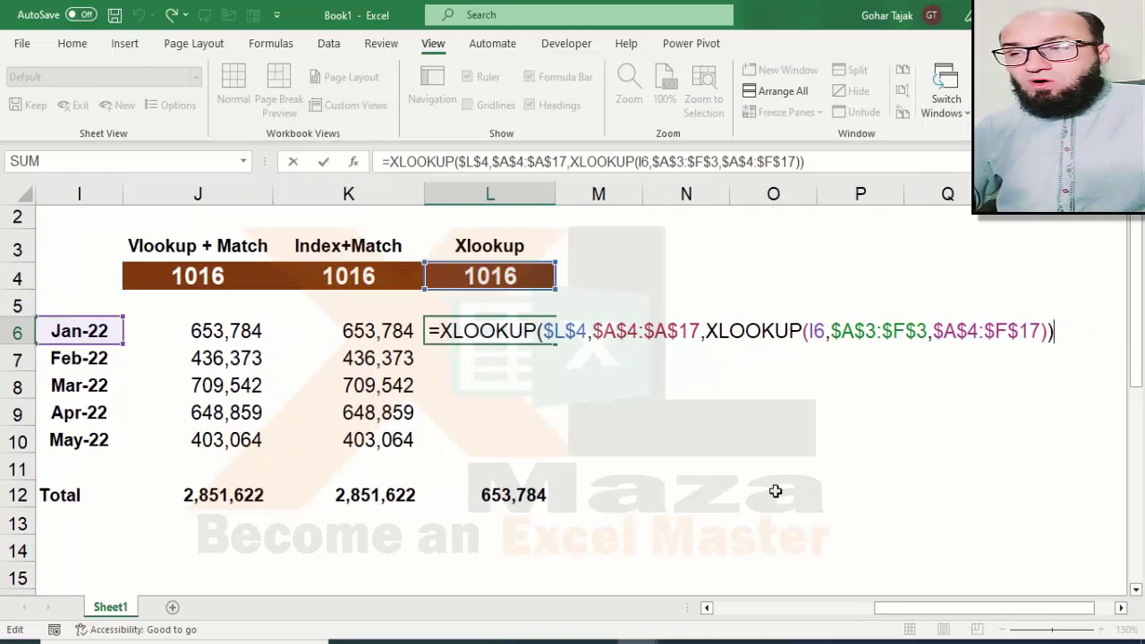
pyautogui.hotkey('ctrl', 'Return')
pyautogui.hotkey('shift', 'Down')
pyautogui.hotkey('shift', 'Down')
pyautogui.hotkey('shift', 'Down')
pyautogui.hotkey('shift', 'Down')
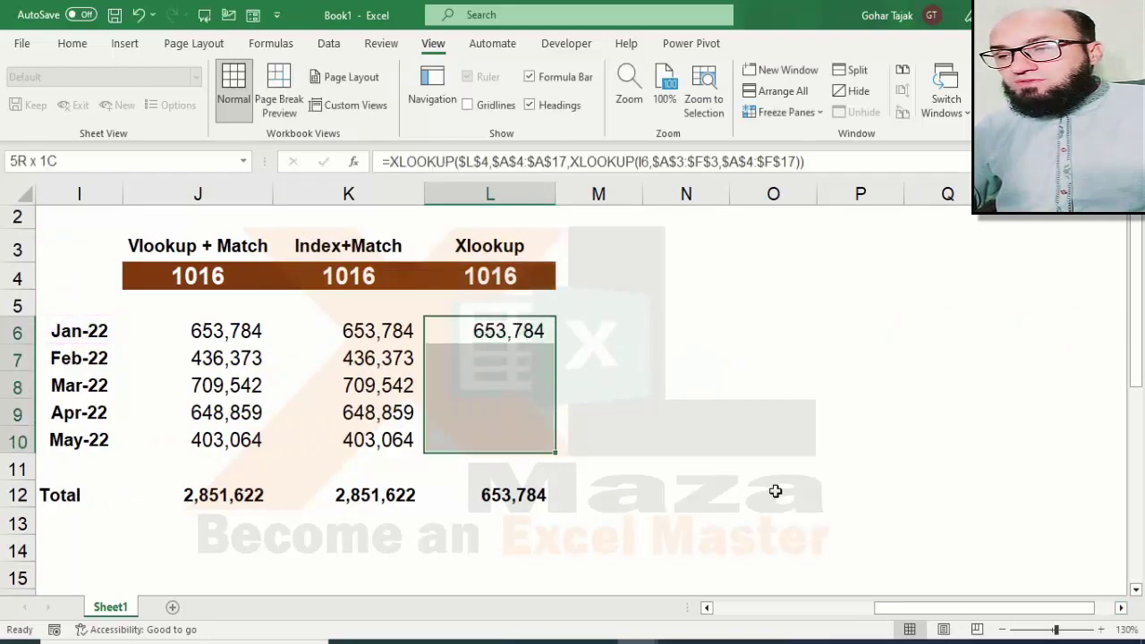
pyautogui.hotkey('ctrl', 'd')
# Review the result columns and select the three totals, each showing 2,851,622.
pyautogui.press('Left')
pyautogui.press('Left')
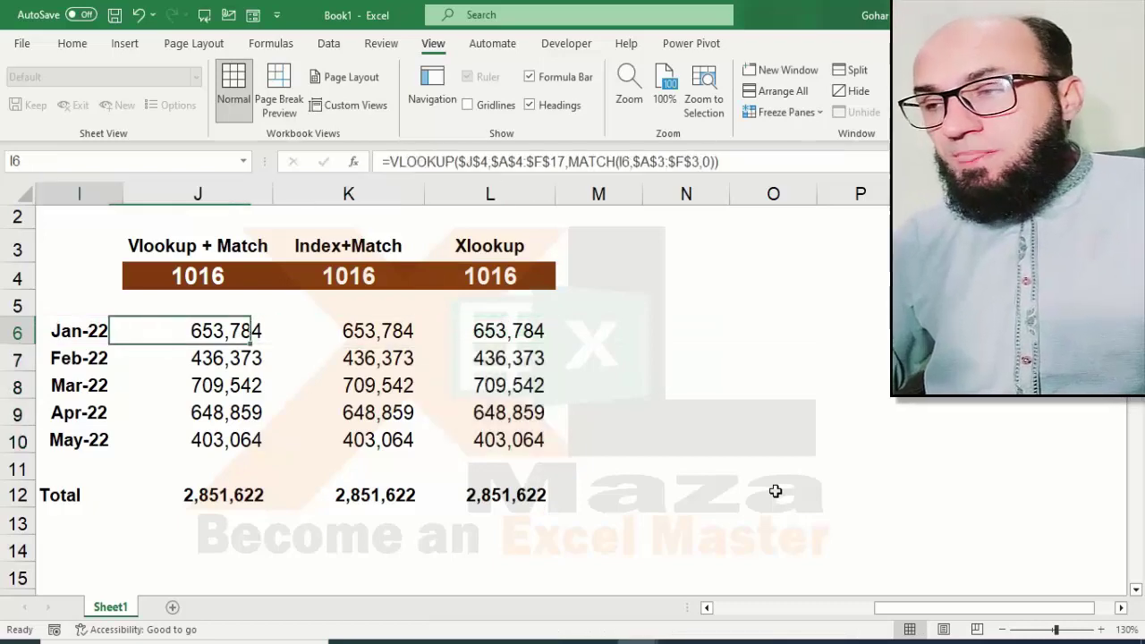
pyautogui.press('Left')
pyautogui.press('Right')
pyautogui.press('Up')
pyautogui.press('Up')
pyautogui.press('Up')
pyautogui.press('Down')
pyautogui.press('Down')
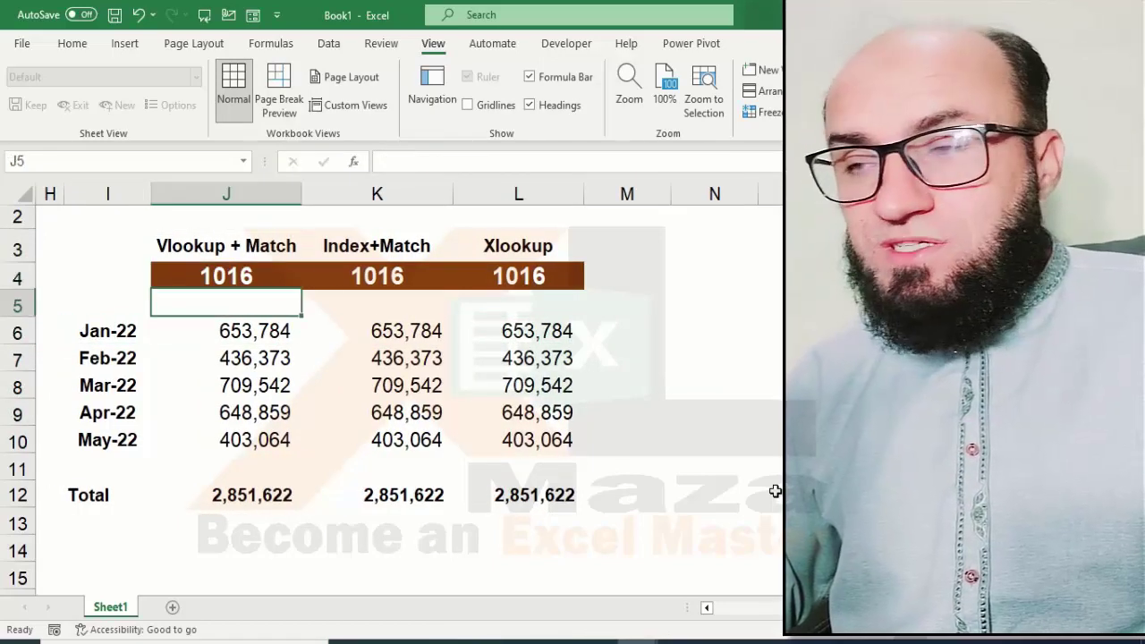
pyautogui.press('Down')
pyautogui.press('Down')
pyautogui.press('Down')
pyautogui.press('Right')
pyautogui.press('Down')
pyautogui.press('Down')
pyautogui.press('Down')
pyautogui.press('Up')
pyautogui.press('Down')
pyautogui.press('Right')
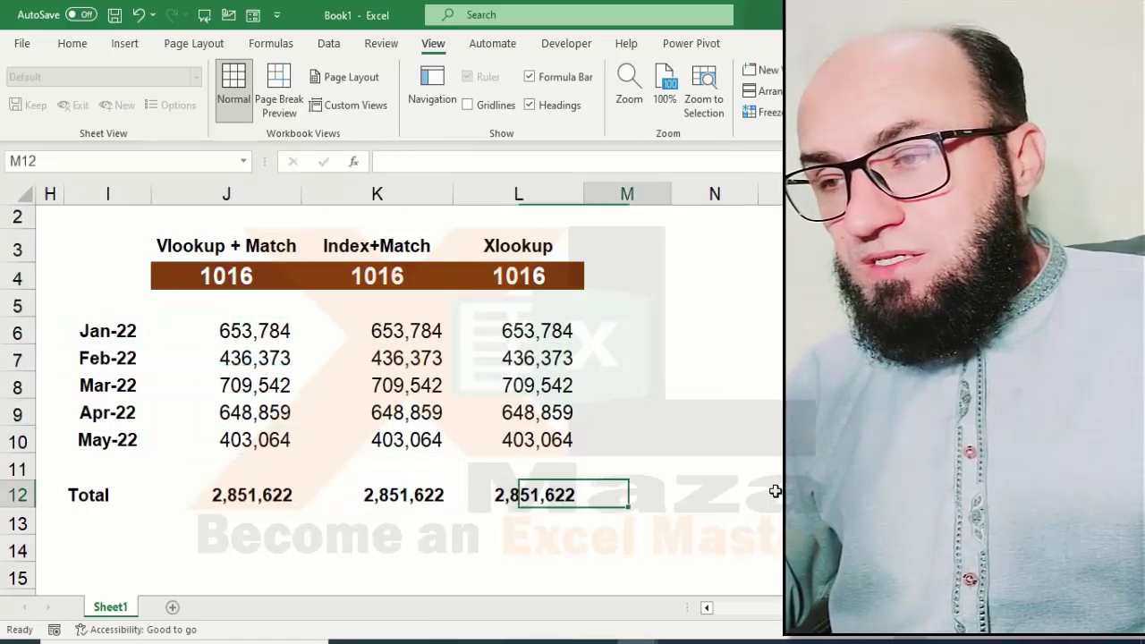
pyautogui.press('Left')
pyautogui.press('Left')
pyautogui.hotkey('shift', 'Right')
pyautogui.hotkey('shift', 'Right')
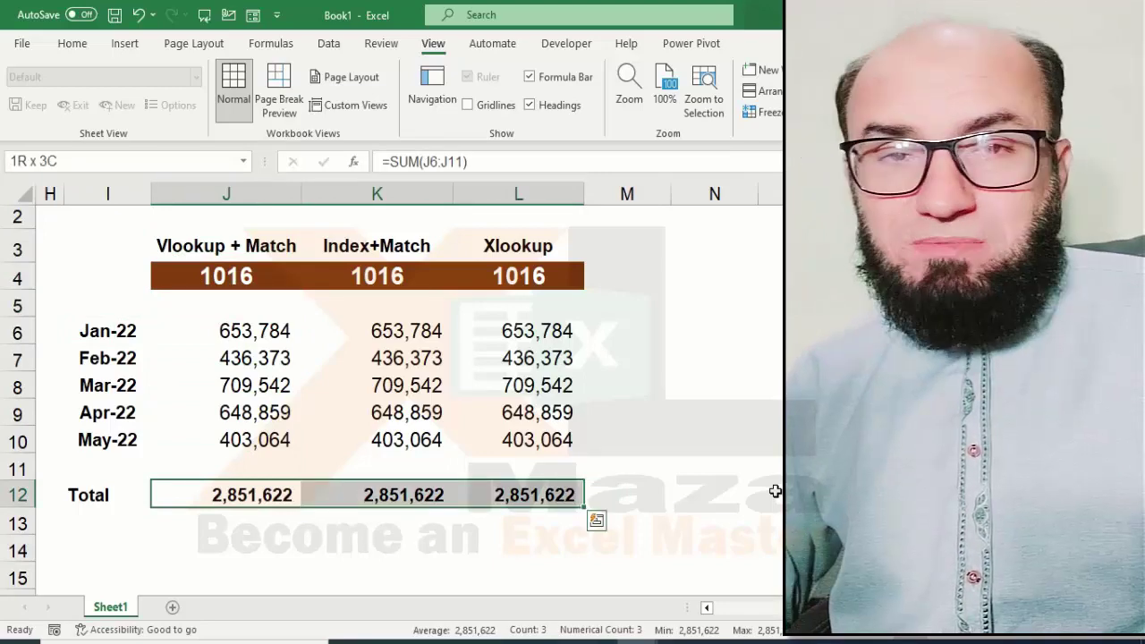